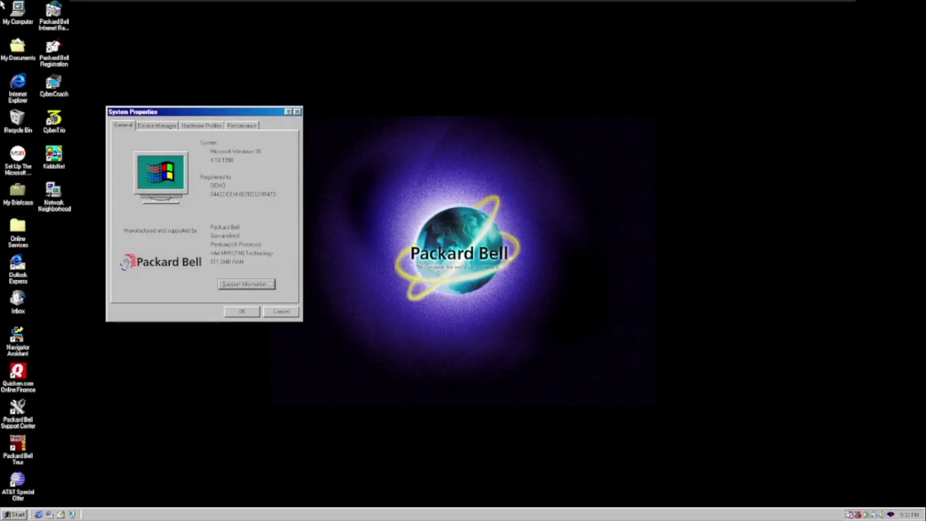
# Step: Open My Computer and bring up the C: drive's context menu
pyautogui.click(21, 27)
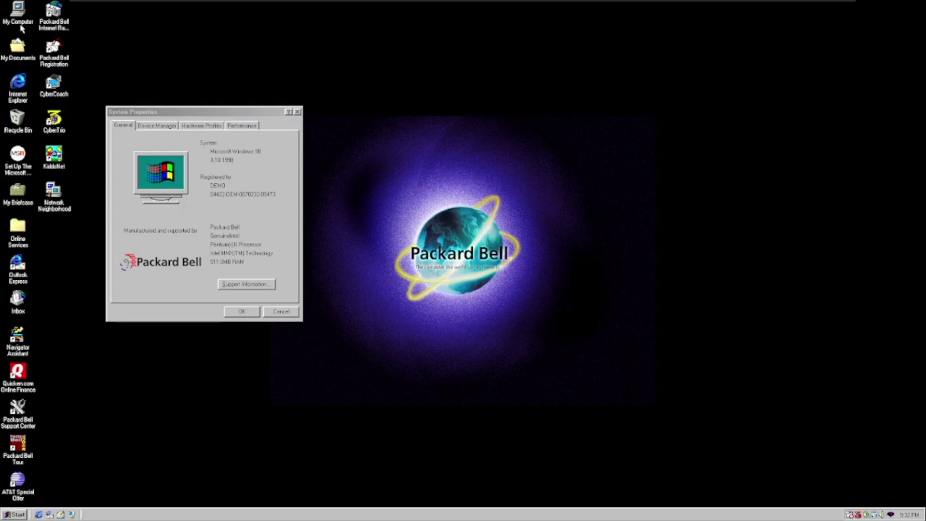
pyautogui.doubleClick(20, 27)
pyautogui.rightClick(152, 111)
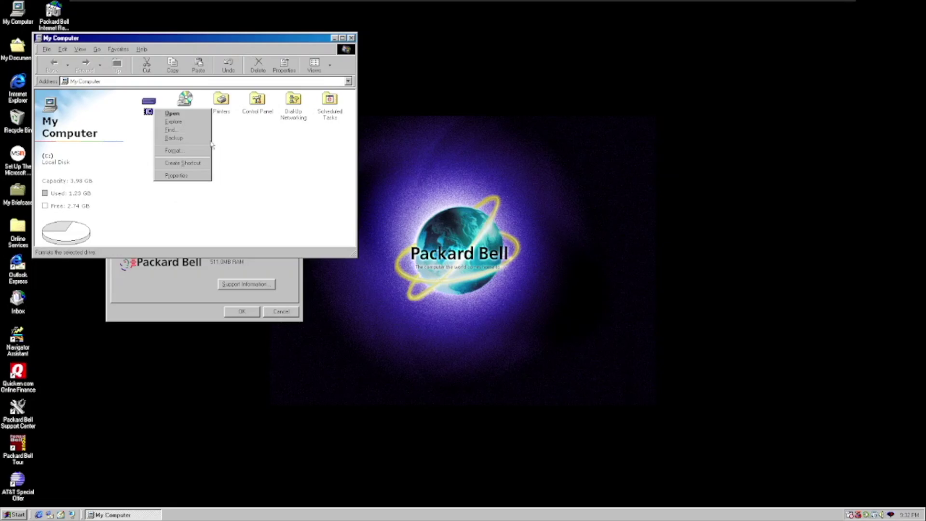
# Step: Close the drive menu, the My Computer window and System Properties
pyautogui.click(348, 39)
pyautogui.click(351, 38)
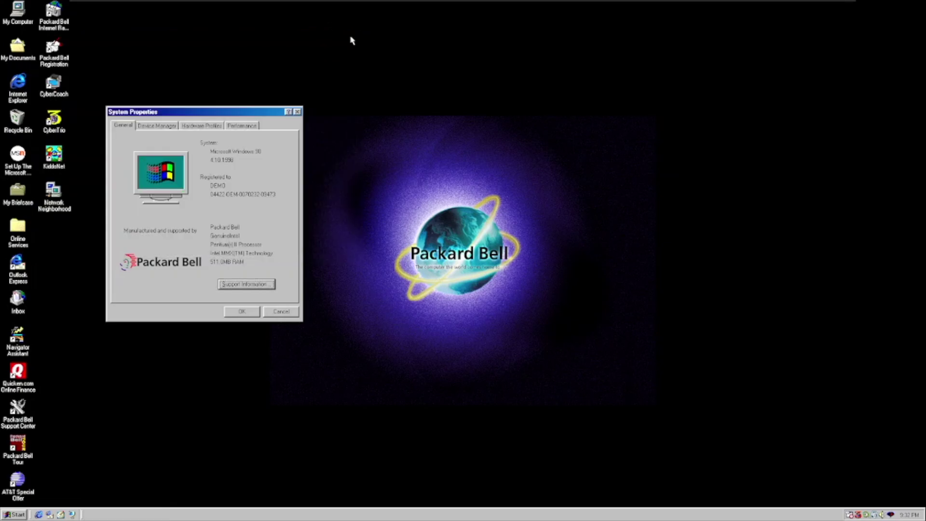
pyautogui.click(297, 111)
pyautogui.click(297, 111)
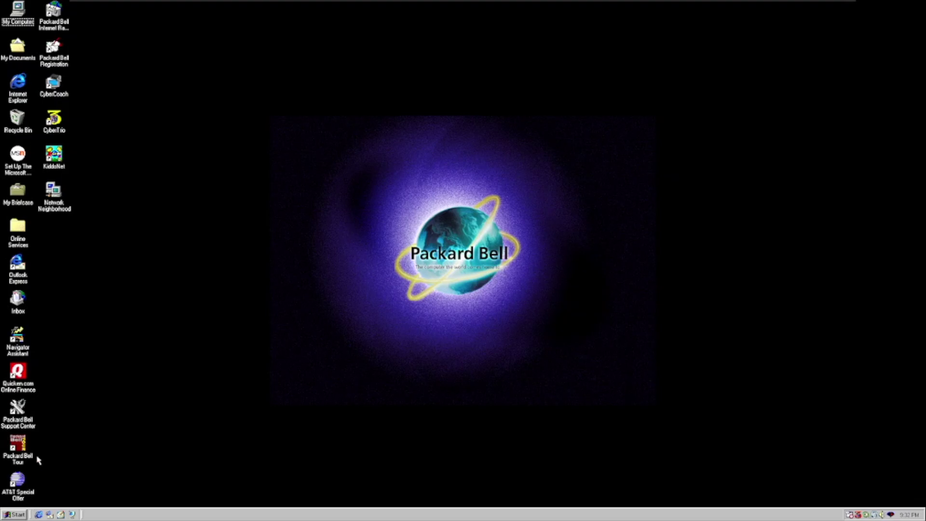
pyautogui.doubleClick(10, 369)
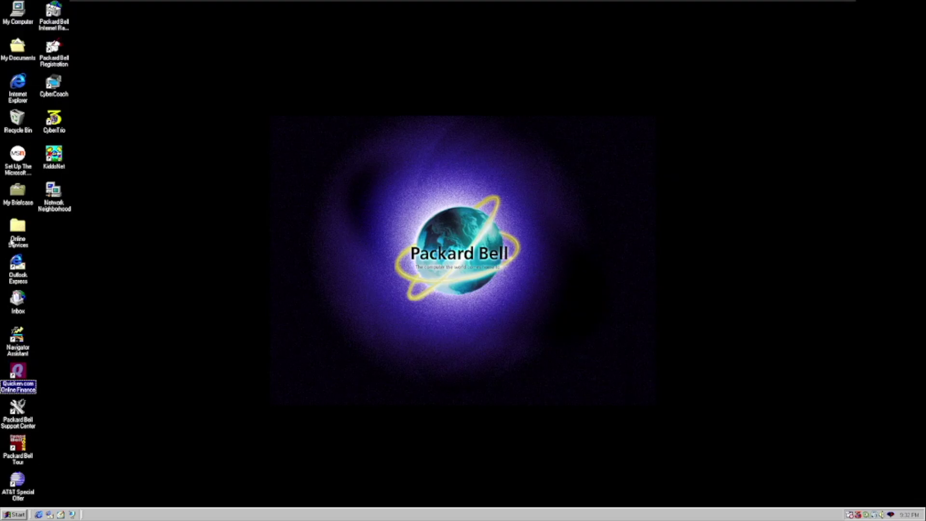
pyautogui.click(482, 280)
pyautogui.doubleClick(53, 154)
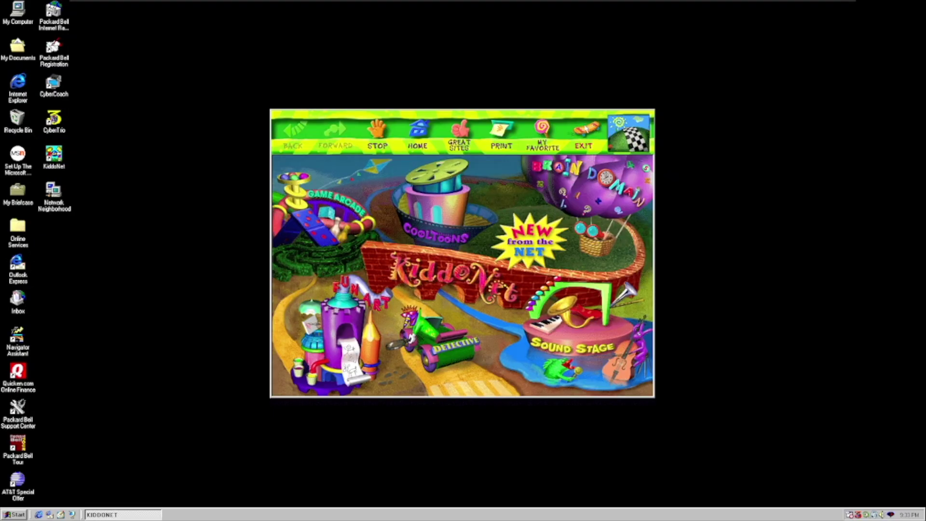
pyautogui.click(592, 128)
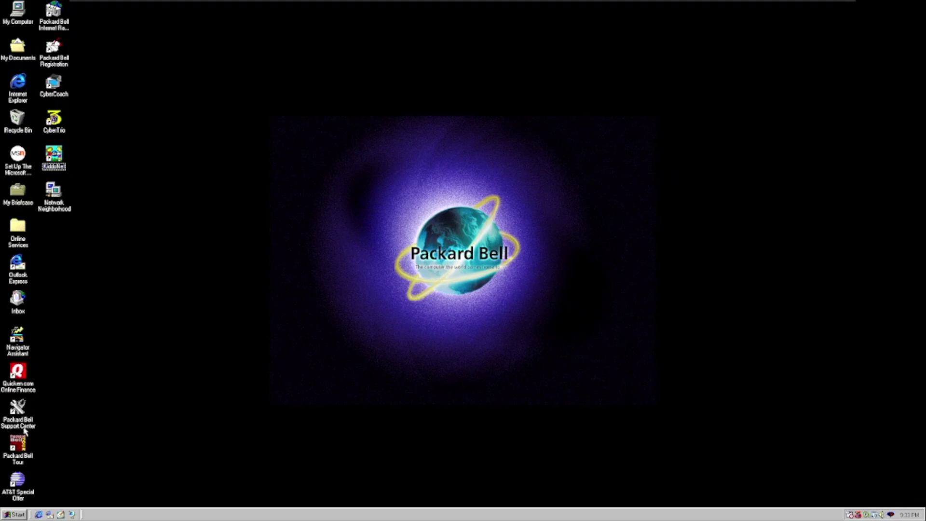
pyautogui.doubleClick(19, 496)
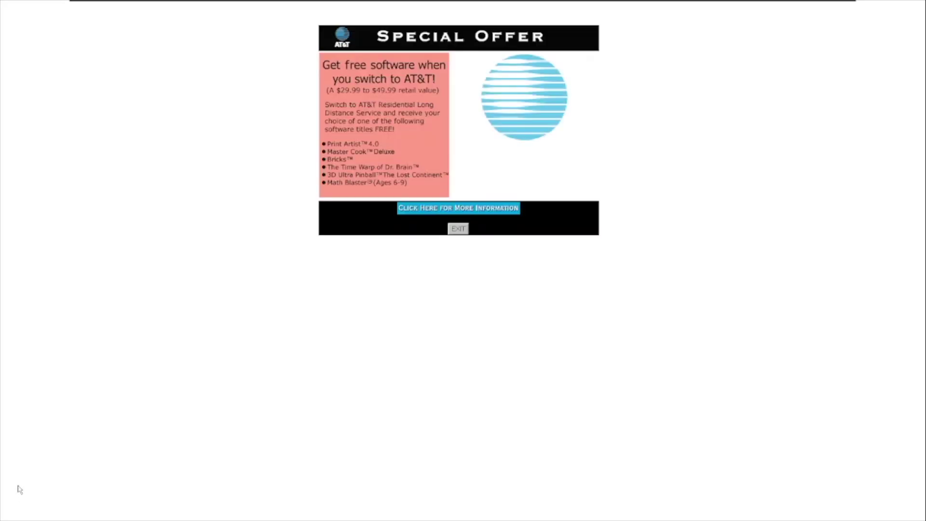
pyautogui.rightClick(393, 306)
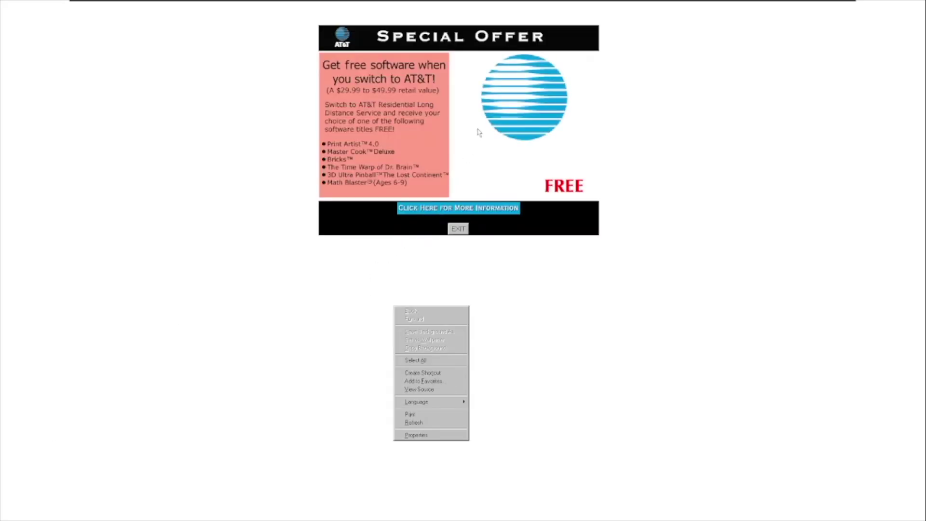
pyautogui.rightClick(478, 137)
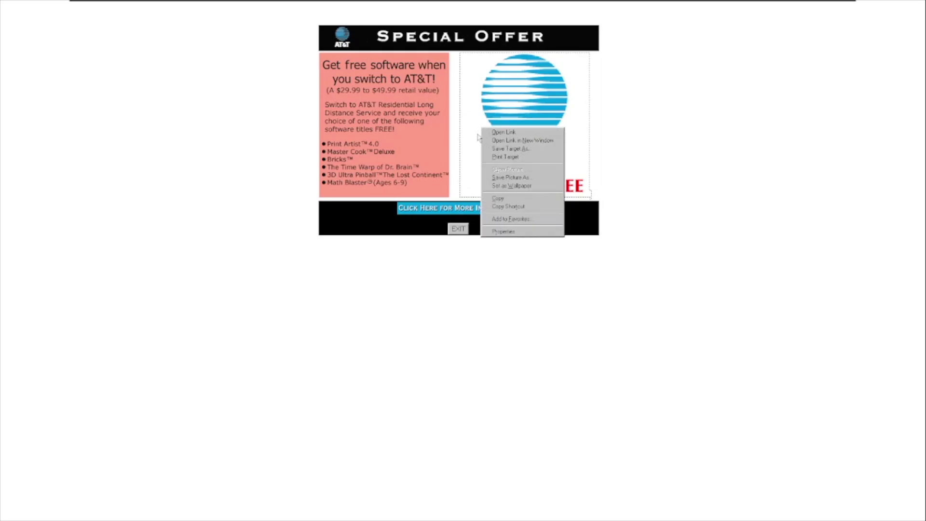
pyautogui.click(513, 232)
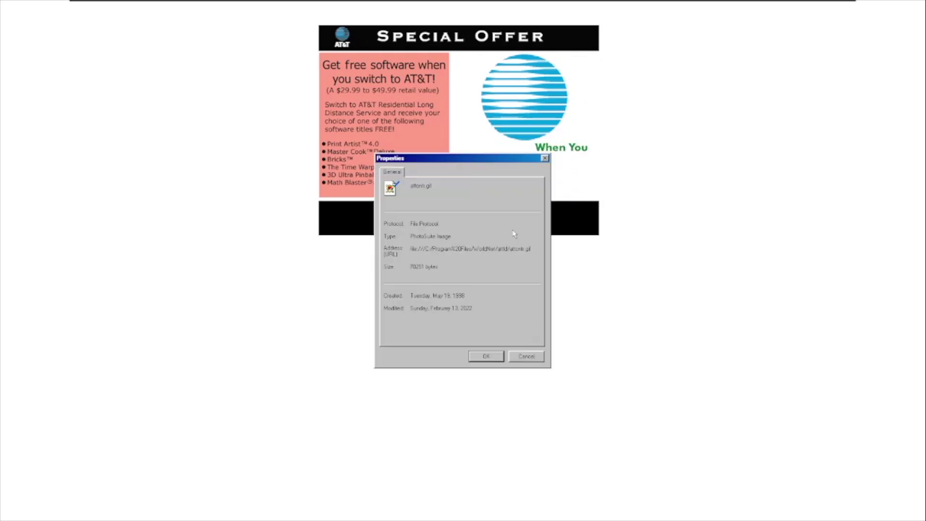
pyautogui.click(545, 158)
pyautogui.click(465, 230)
pyautogui.click(445, 282)
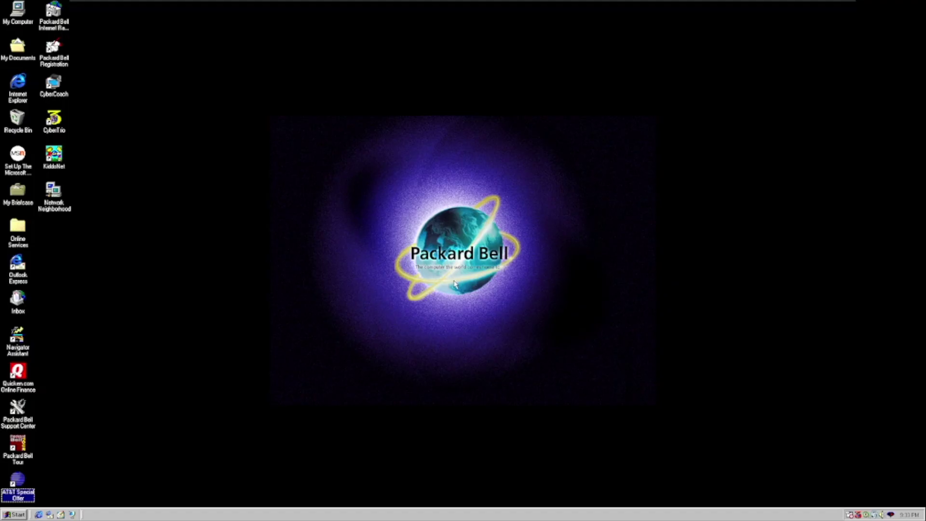
pyautogui.click(14, 514)
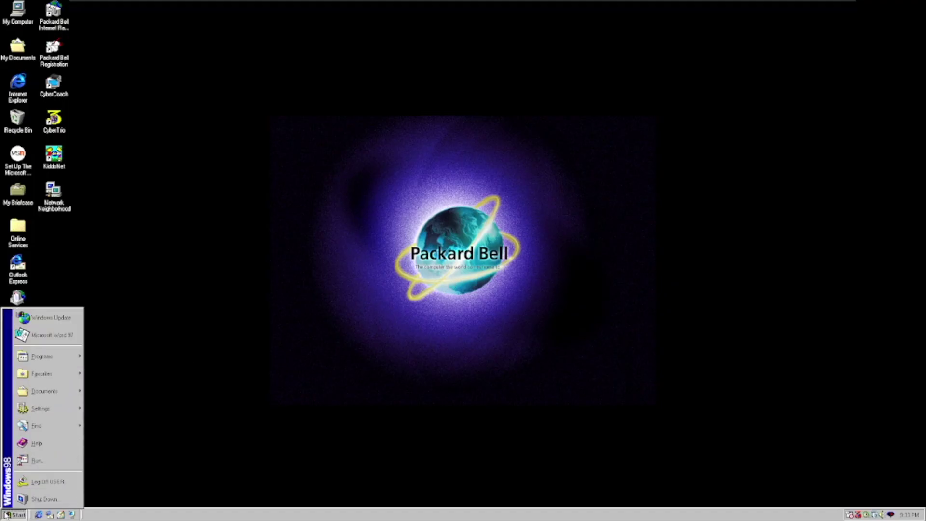
pyautogui.click(37, 334)
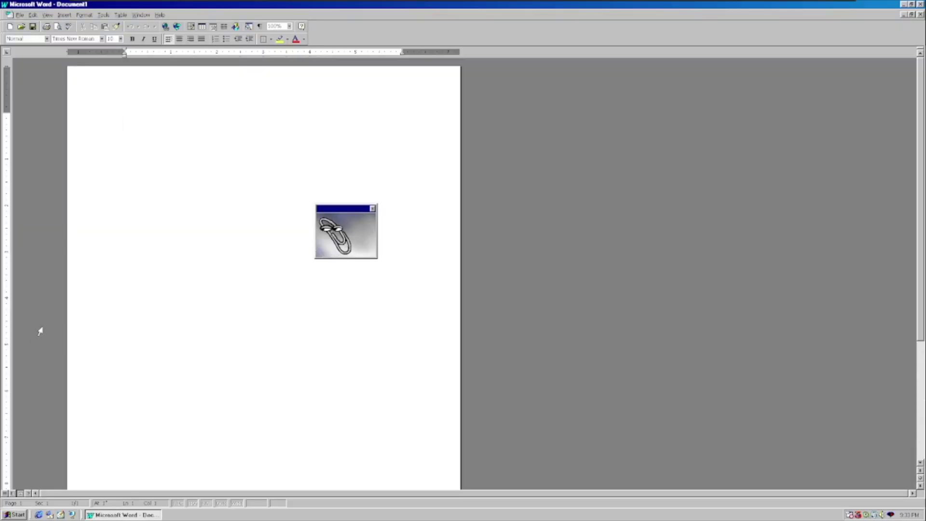
pyautogui.write('THAT Clip')
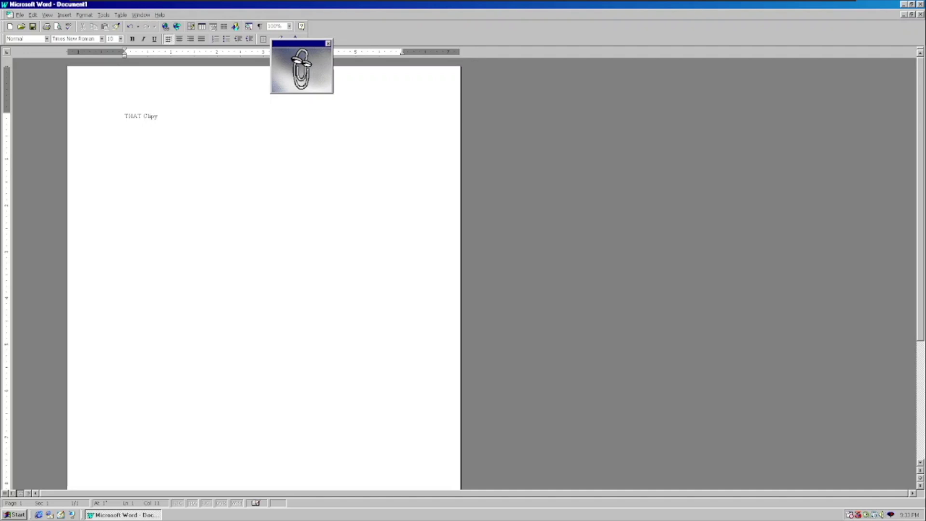
pyautogui.write('y')
pyautogui.hotkey('ctrl', 'a')
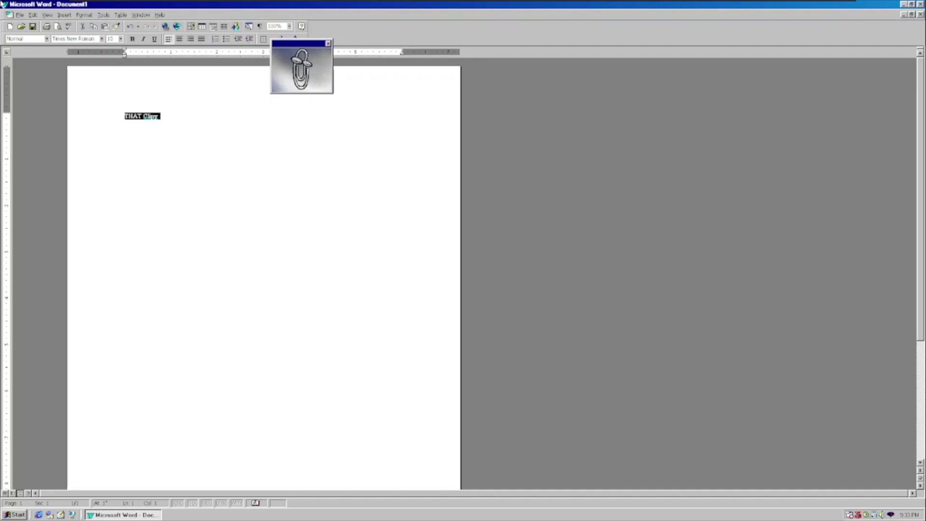
pyautogui.click(121, 39)
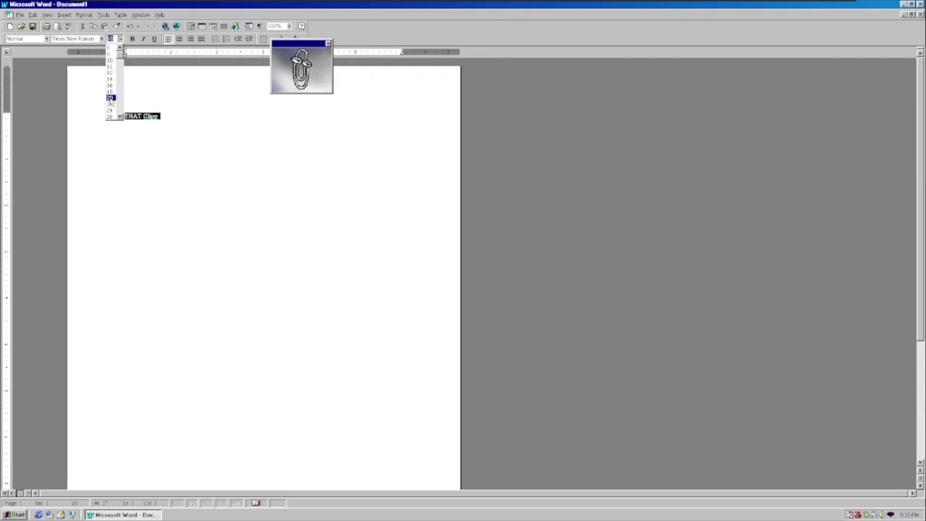
pyautogui.click(111, 111)
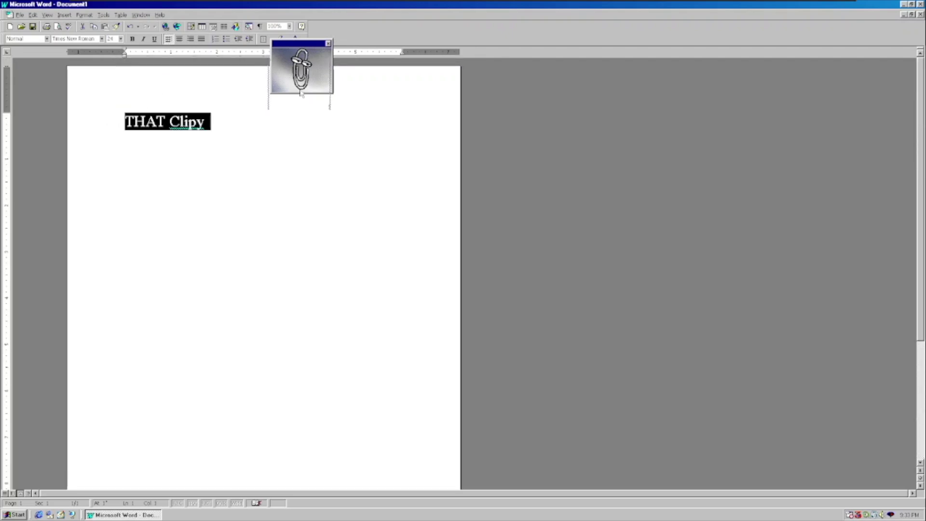
pyautogui.moveTo(289, 74); pyautogui.dragTo(281, 114)
pyautogui.press('Right')
pyautogui.write('-->')
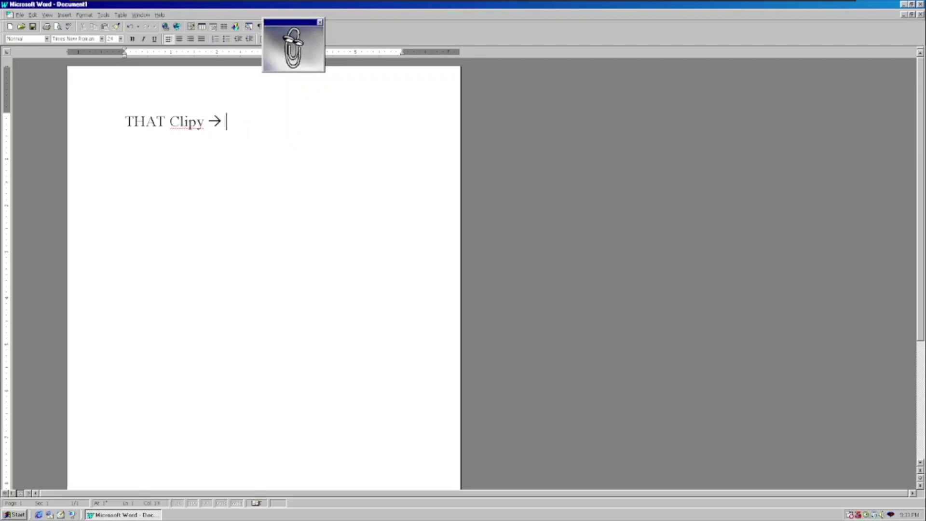
pyautogui.moveTo(274, 32); pyautogui.dragTo(253, 103)
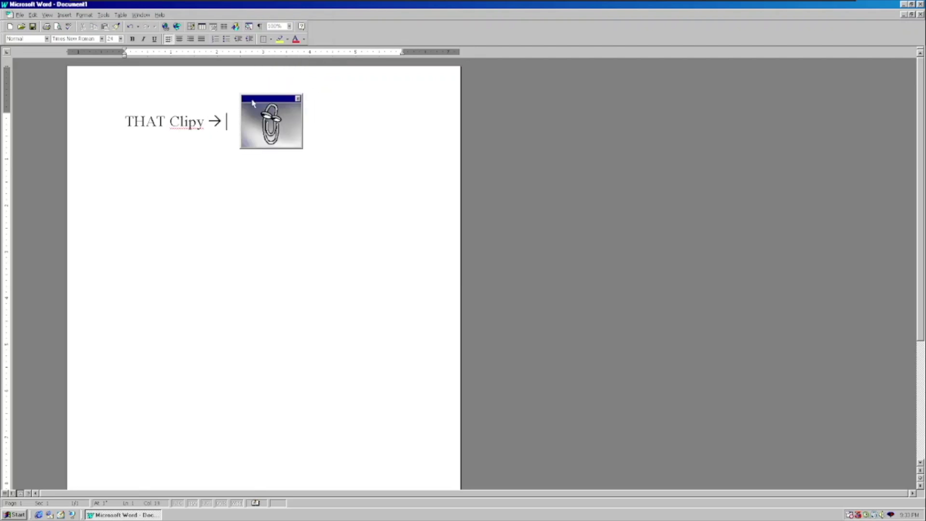
pyautogui.click(921, 4)
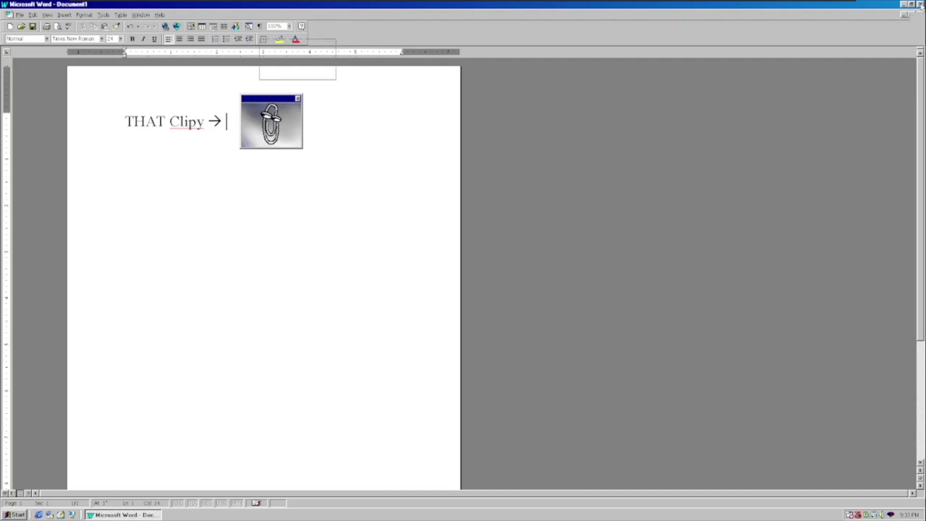
# Step: Discard the Word document unsaved and open Start > Programs > Internet Explorer
pyautogui.click(285, 83)
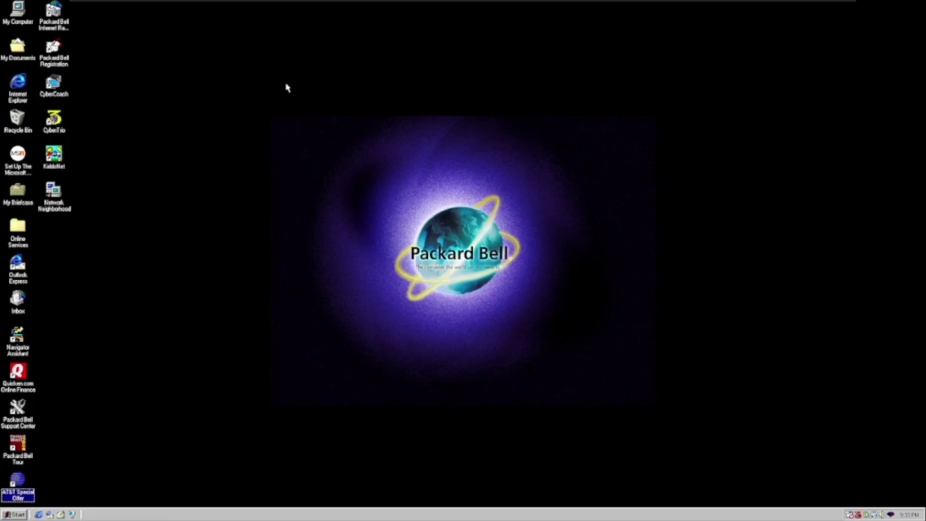
pyautogui.click(15, 514)
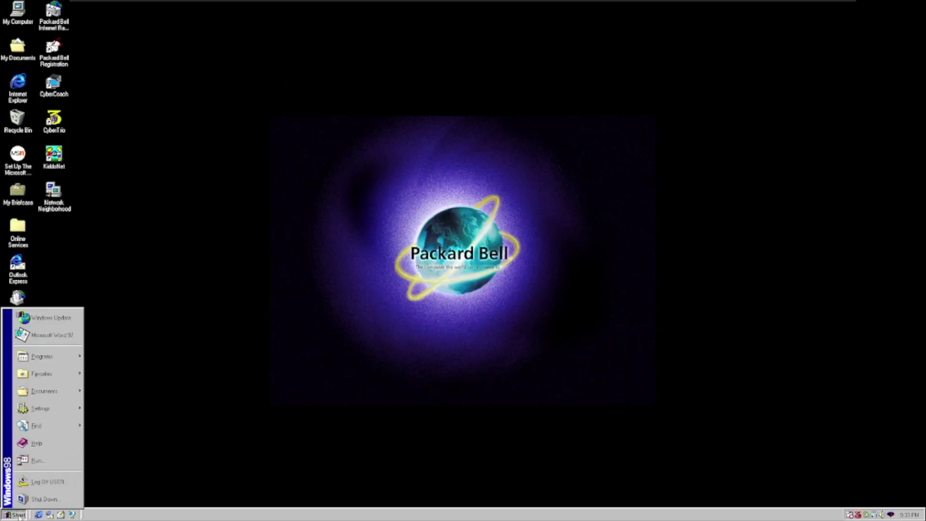
pyautogui.moveTo(29, 350)
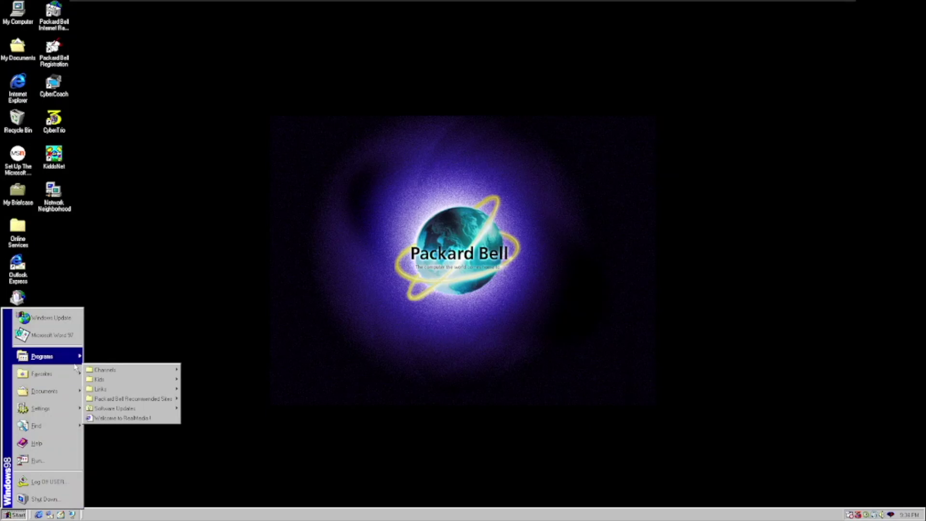
pyautogui.moveTo(72, 357)
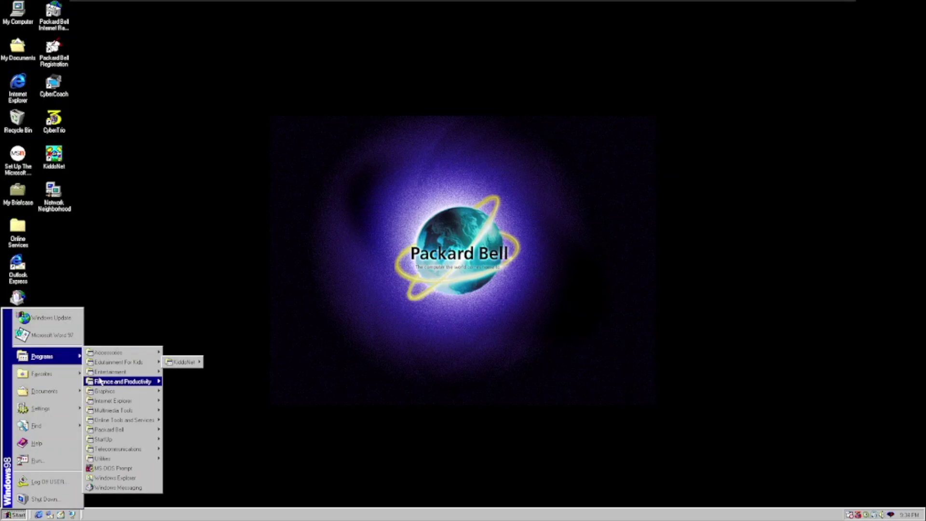
pyautogui.moveTo(101, 381)
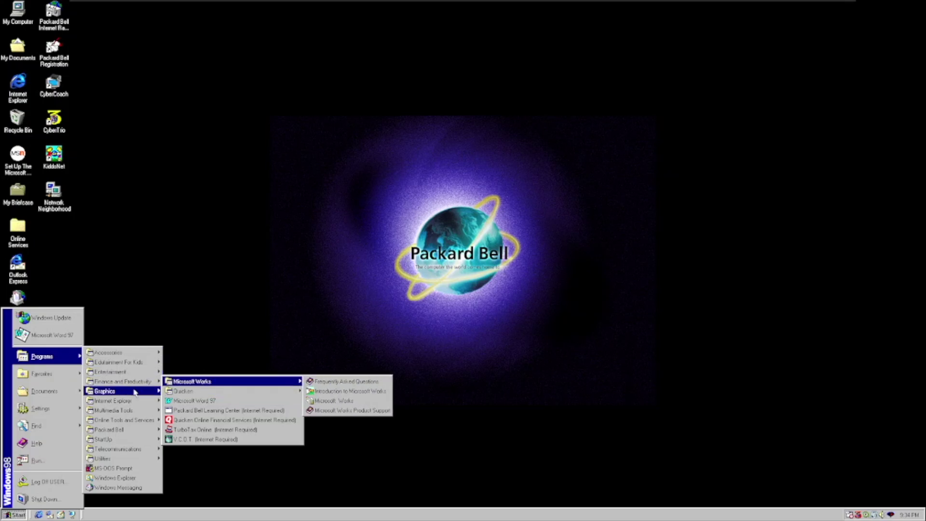
pyautogui.moveTo(136, 401)
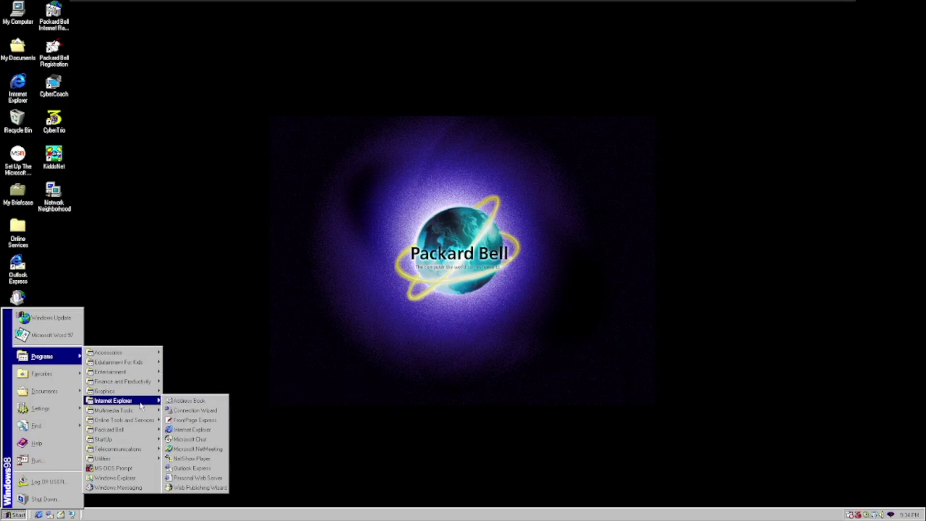
# Step: Launch Internet Explorer, dismiss the connection error, view About Internet Explorer, then close it
pyautogui.click(177, 426)
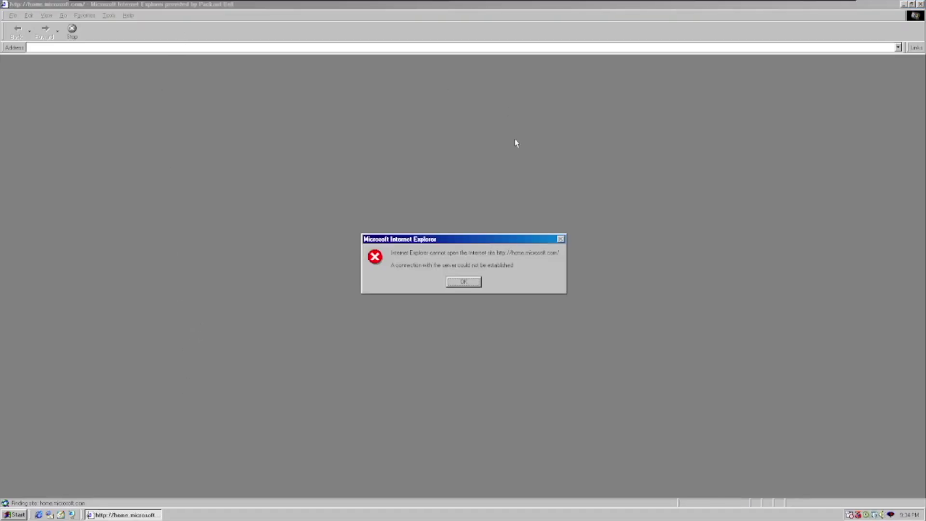
pyautogui.click(461, 282)
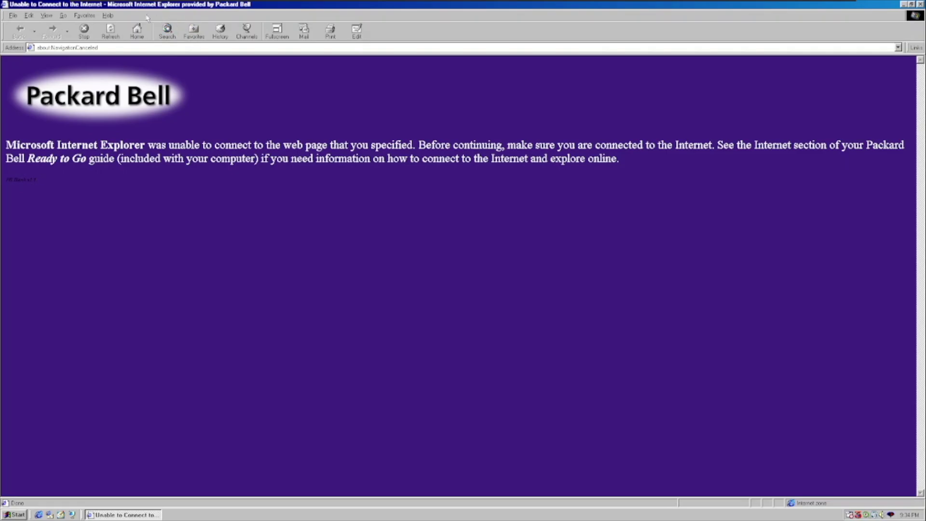
pyautogui.click(108, 15)
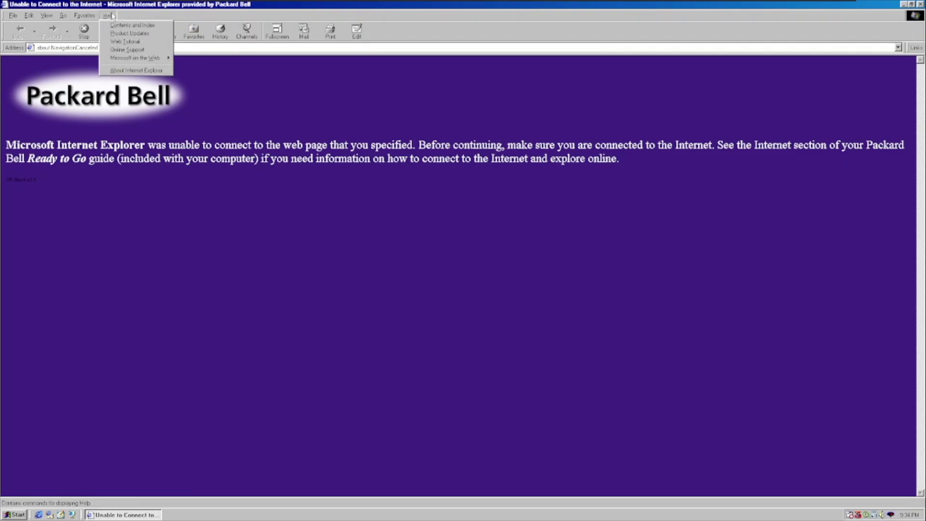
pyautogui.click(108, 74)
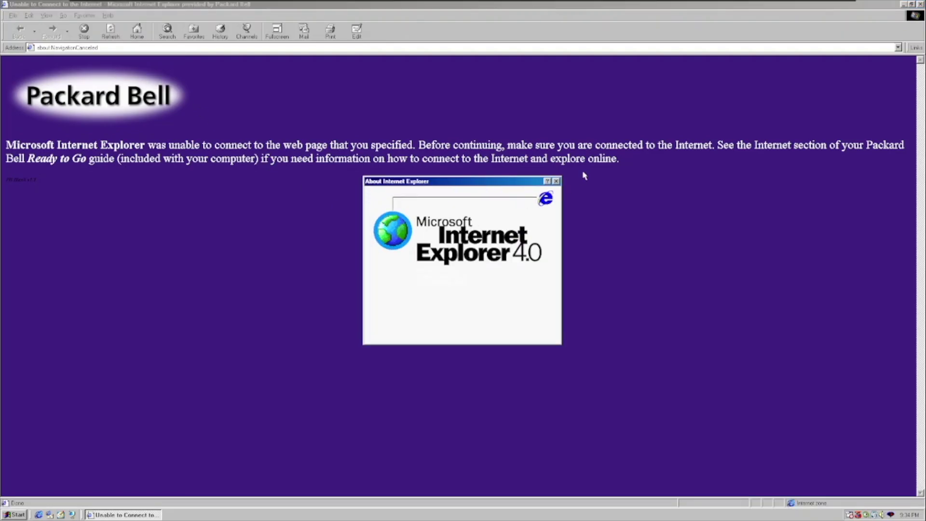
pyautogui.click(556, 182)
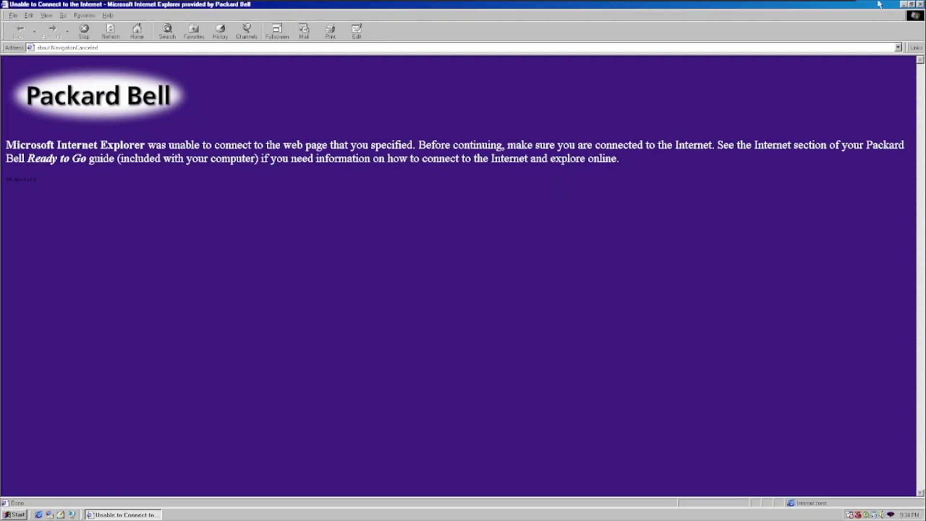
pyautogui.hotkey('alt', 'F4')
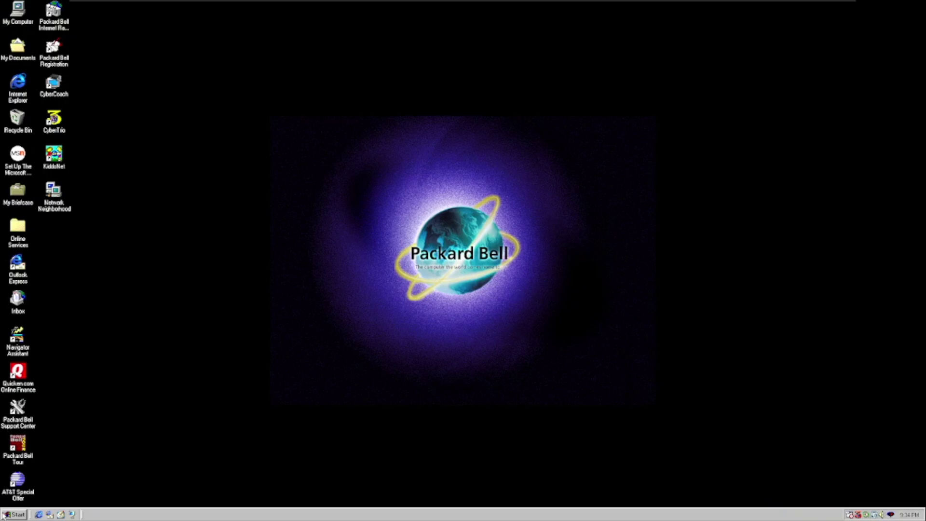
pyautogui.click(15, 515)
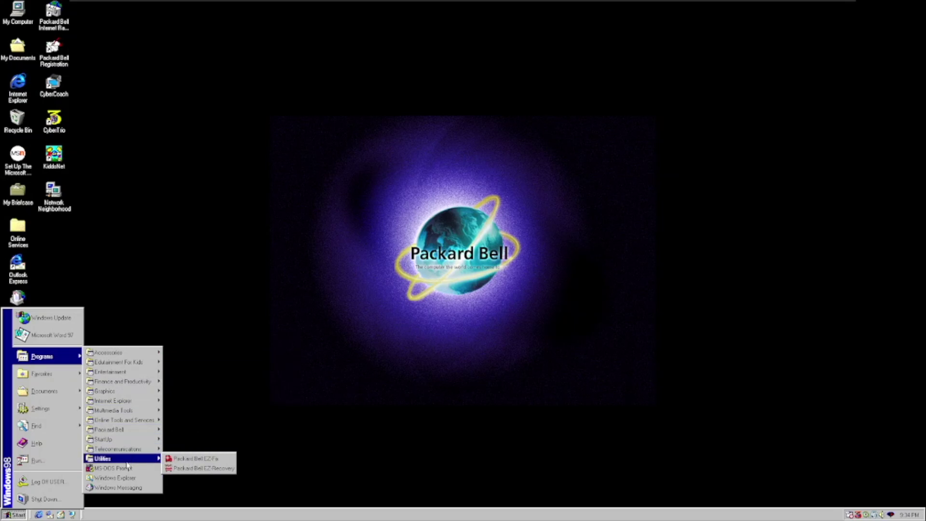
pyautogui.click(184, 153)
pyautogui.moveTo(352, 1)
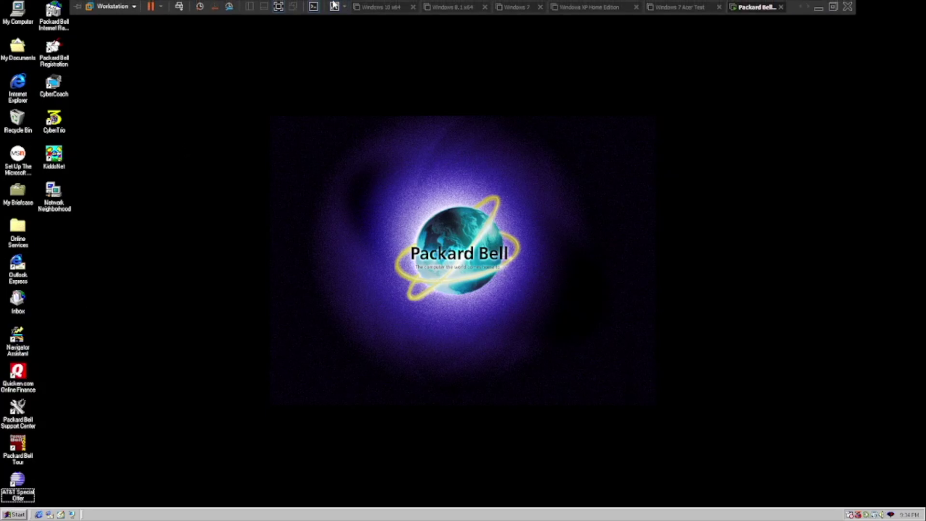
pyautogui.click(138, 6)
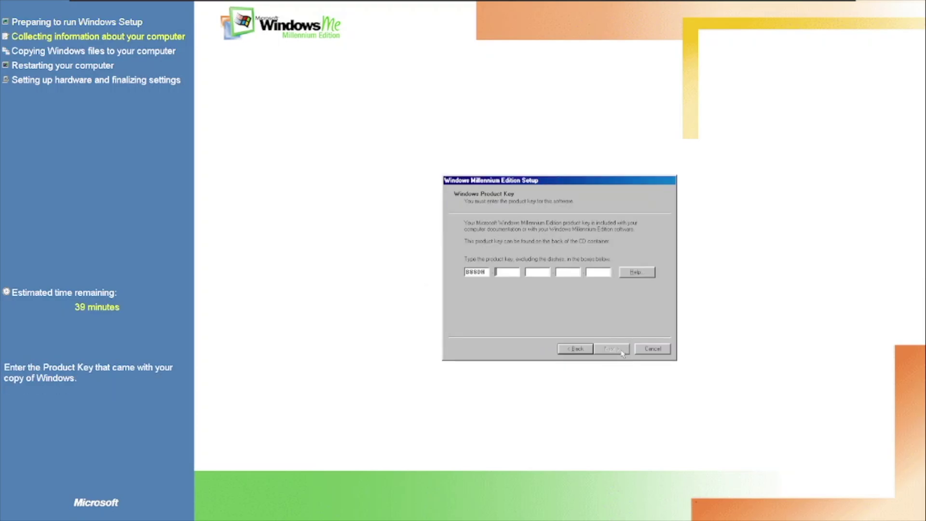
# Step: Enter the Windows Me product key and dismiss the invalid-key warning
pyautogui.click(621, 352)
pyautogui.press('Return')
# Step: Re-enter the product key, choose to save system files, and finish the wizard
pyautogui.click(611, 348)
pyautogui.click(611, 349)
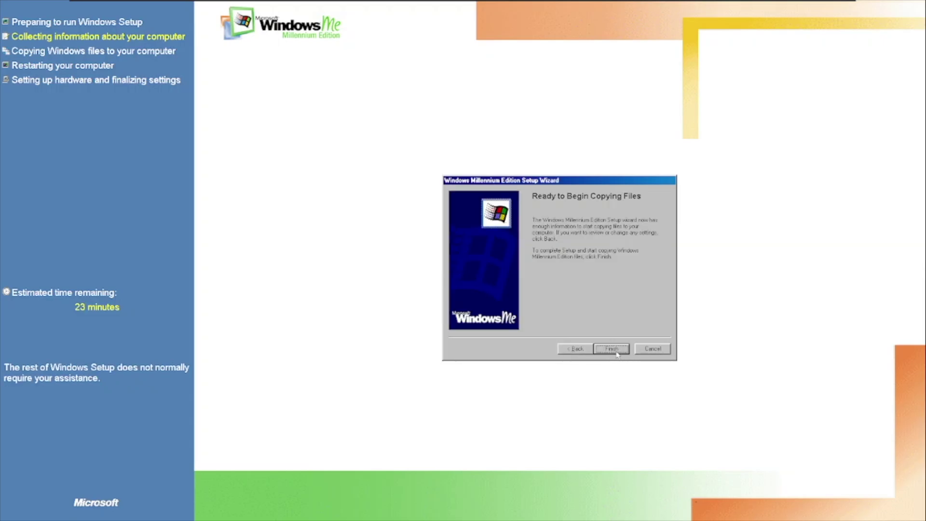
pyautogui.click(617, 352)
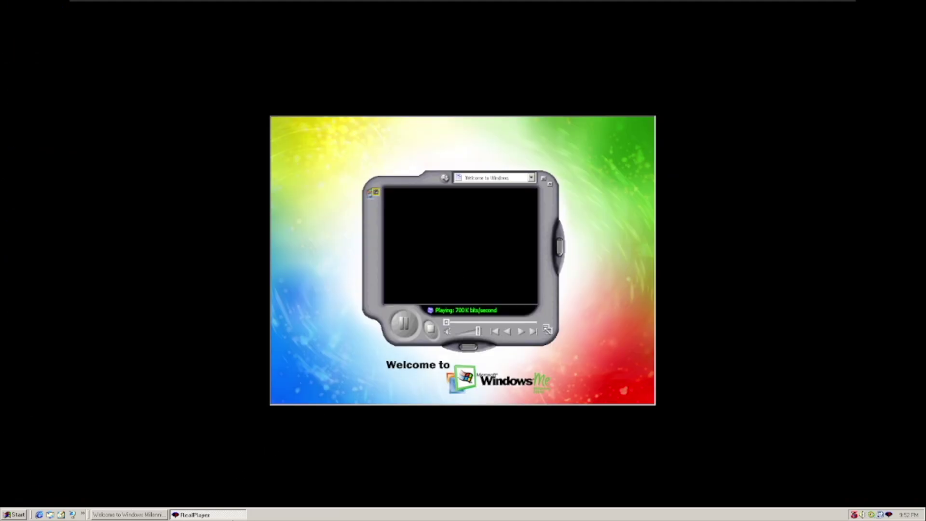
# Step: Bring up and dismiss the context menus of the taskbar buttons
pyautogui.rightClick(226, 514)
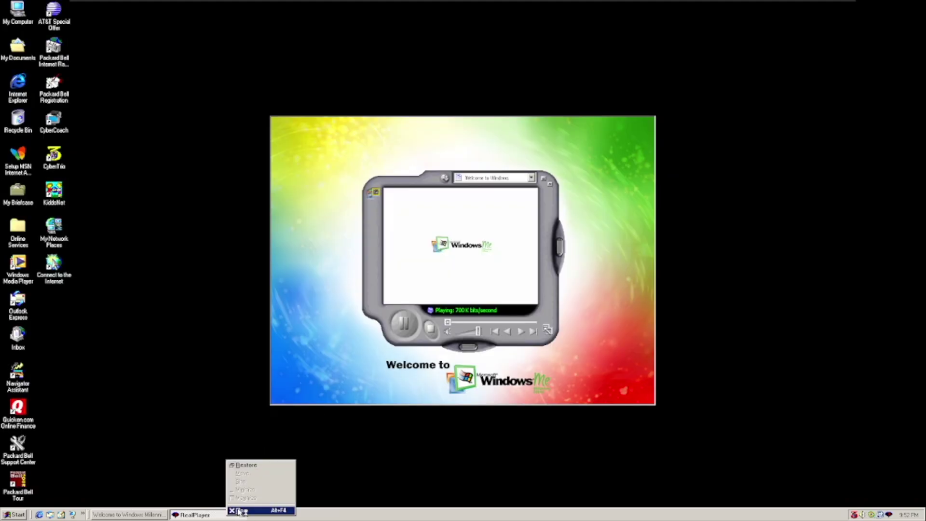
pyautogui.click(212, 511)
pyautogui.rightClick(145, 504)
pyautogui.click(150, 515)
pyautogui.rightClick(148, 514)
pyautogui.click(155, 513)
pyautogui.rightClick(155, 513)
pyautogui.click(158, 514)
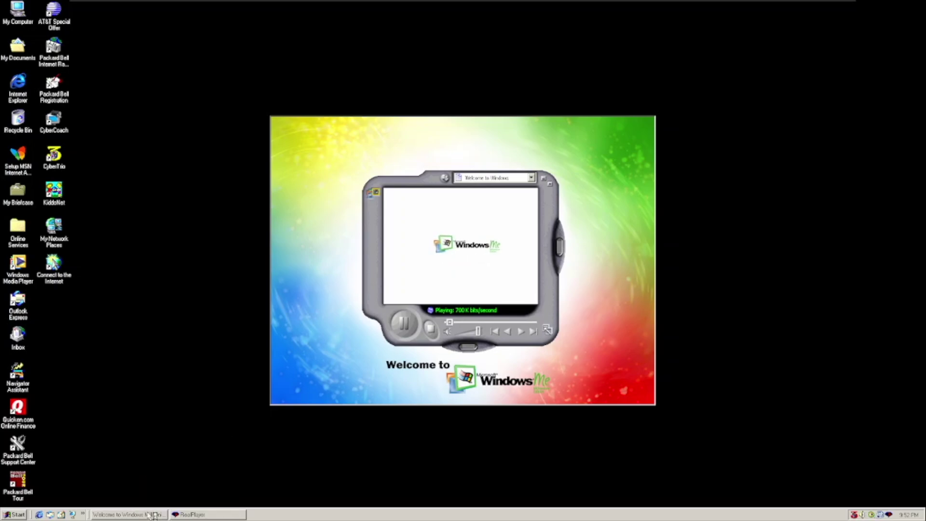
# Step: Switch to the Welcome to Windows Me window, then close RealPlayer
pyautogui.click(160, 515)
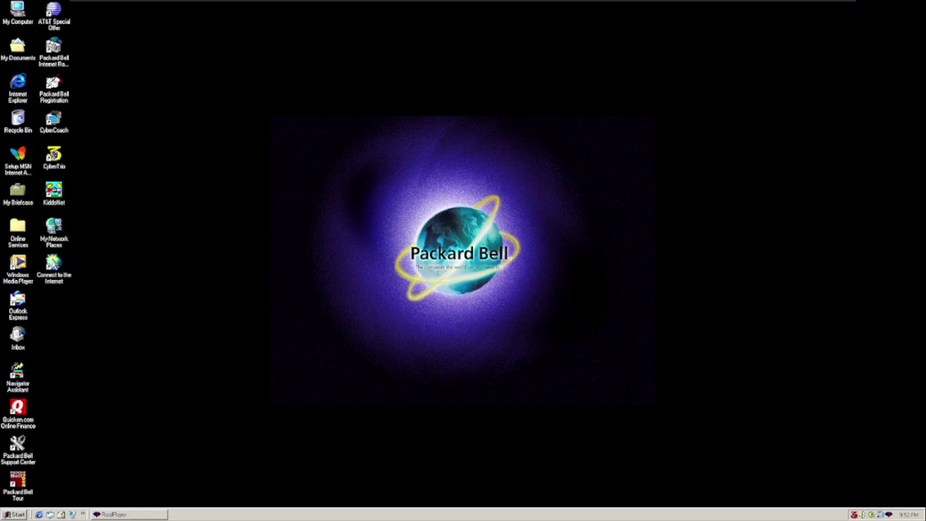
pyautogui.click(133, 515)
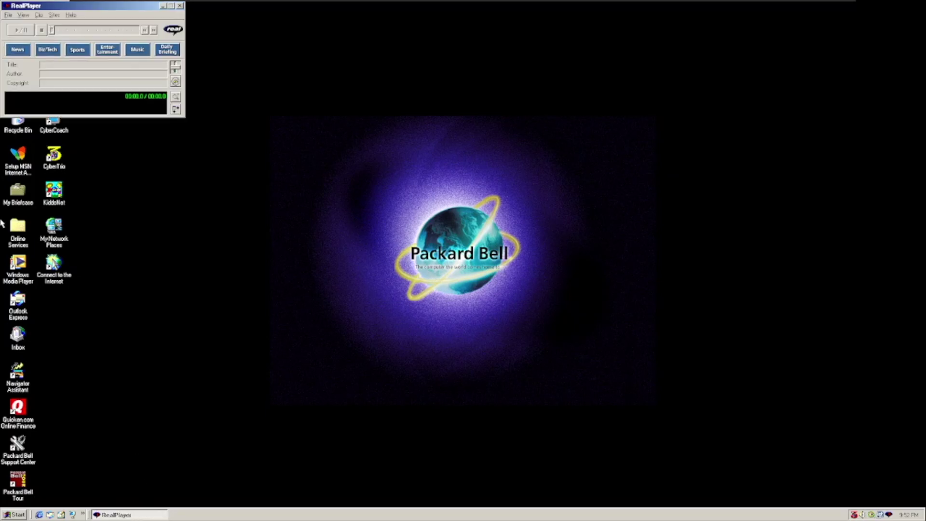
pyautogui.click(179, 7)
pyautogui.rightClick(206, 83)
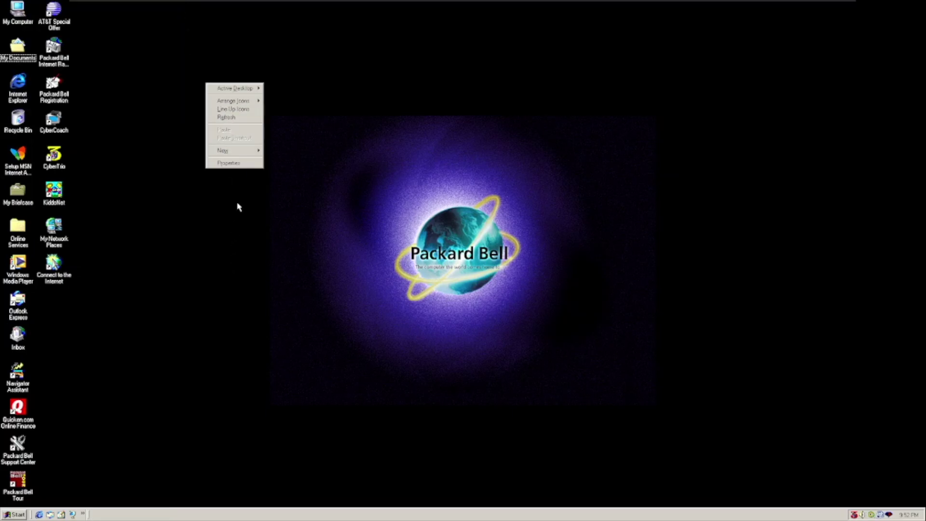
# Step: In Display Properties, set the wallpaper's Picture Display to Stretch and apply with OK
pyautogui.click(253, 164)
pyautogui.click(292, 284)
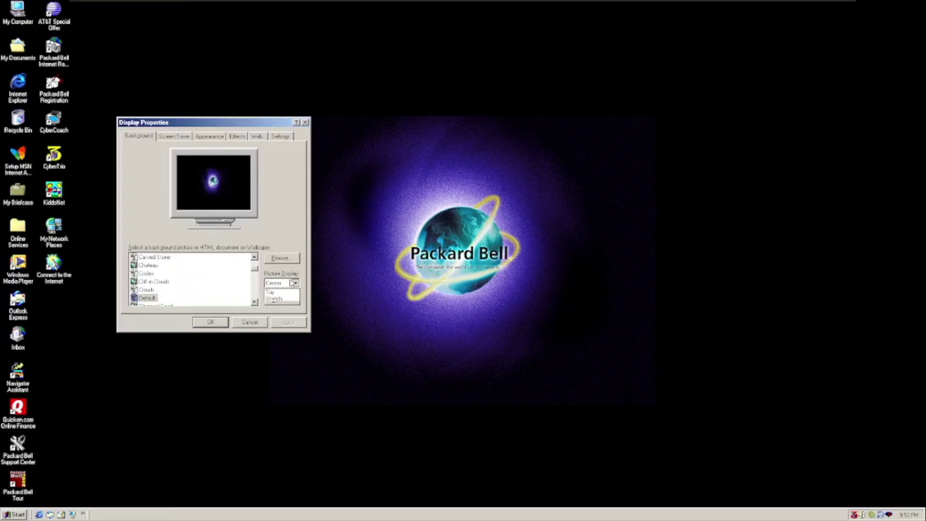
pyautogui.click(286, 305)
pyautogui.click(254, 302)
pyautogui.click(254, 302)
pyautogui.click(254, 302)
pyautogui.click(255, 302)
pyautogui.click(214, 323)
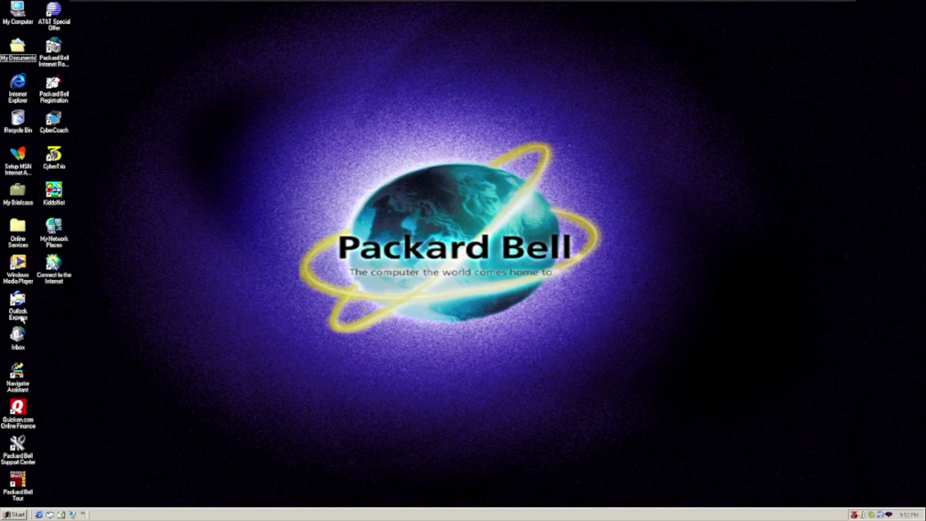
# Step: Open and close the MSN Internet Access setup, then launch Microsoft Word 97
pyautogui.click(8, 151)
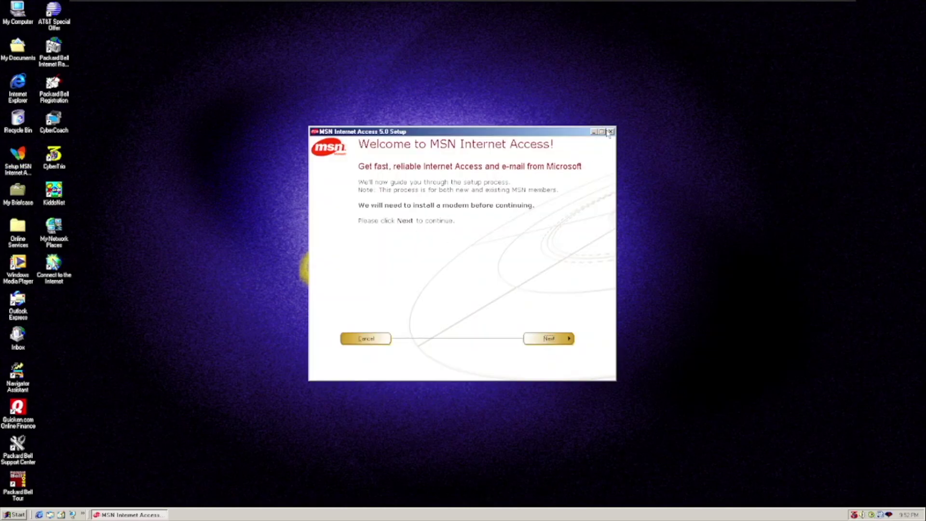
pyautogui.click(610, 131)
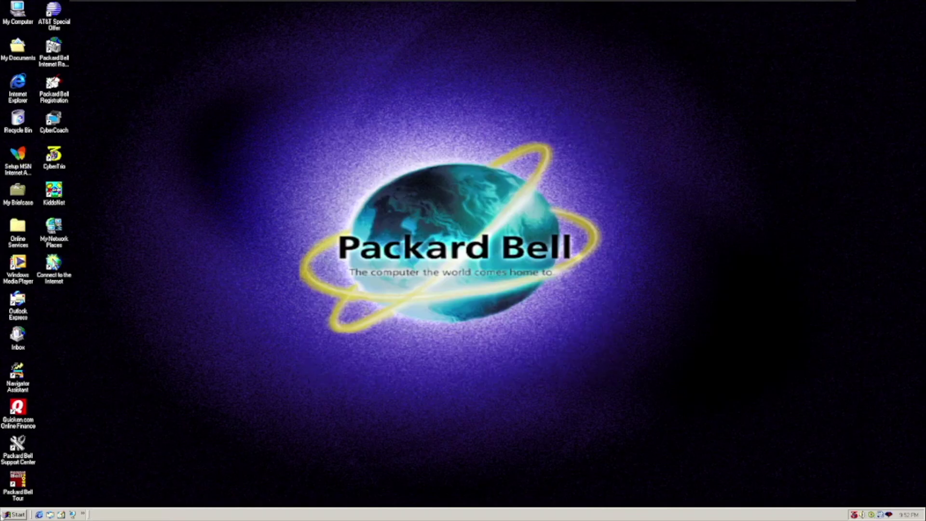
pyautogui.click(18, 515)
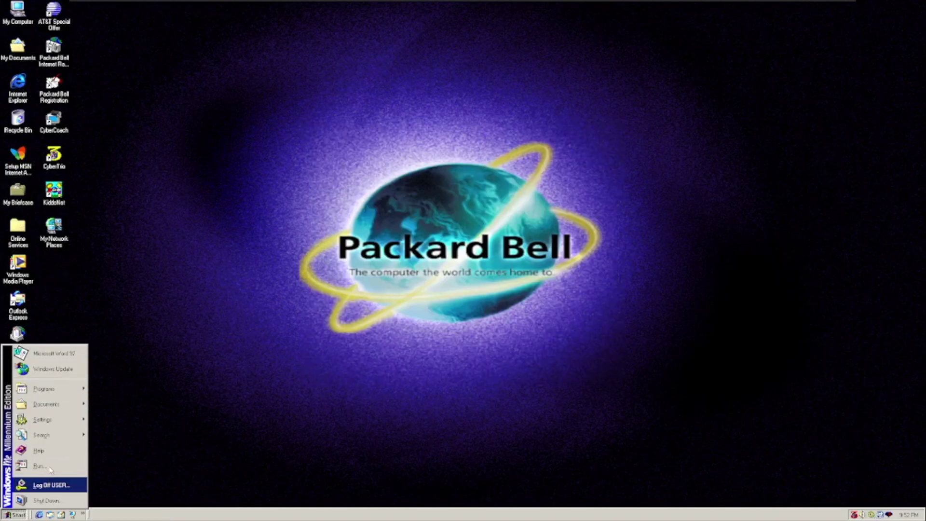
pyautogui.click(53, 355)
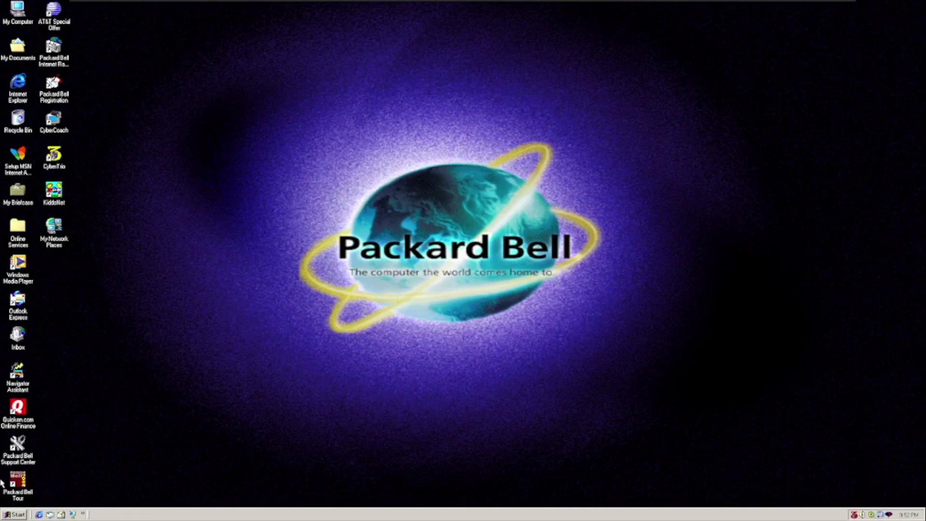
# Step: Browse the Programs menu without launching anything, then launch and exit KiddoNet
pyautogui.click(14, 514)
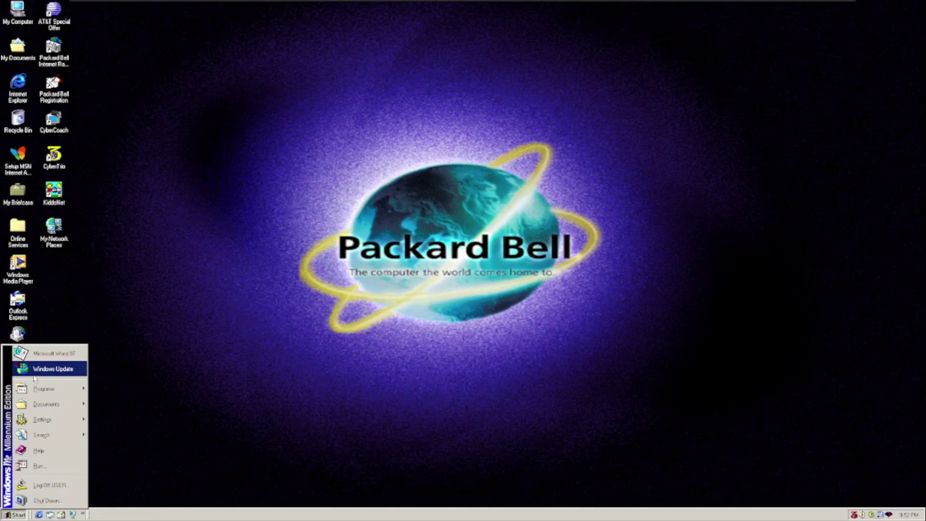
pyautogui.moveTo(36, 391)
pyautogui.moveTo(135, 345)
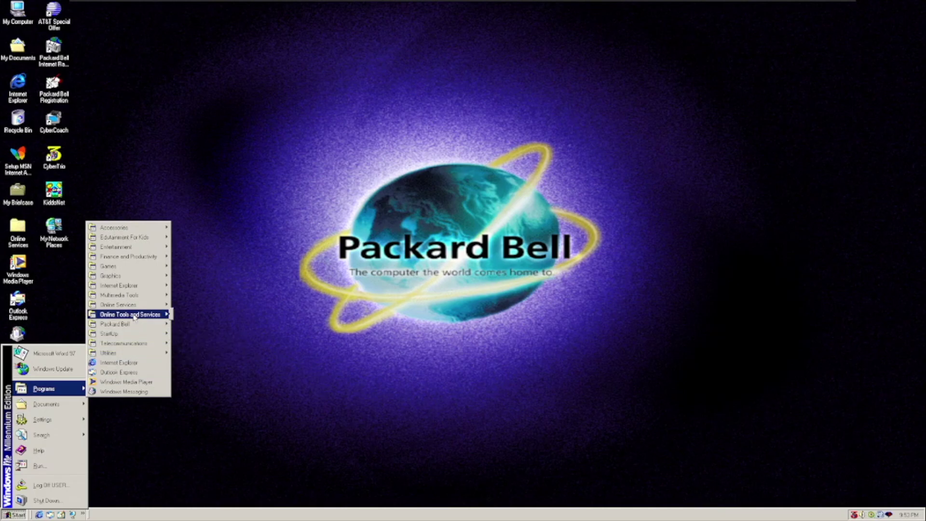
pyautogui.click(227, 245)
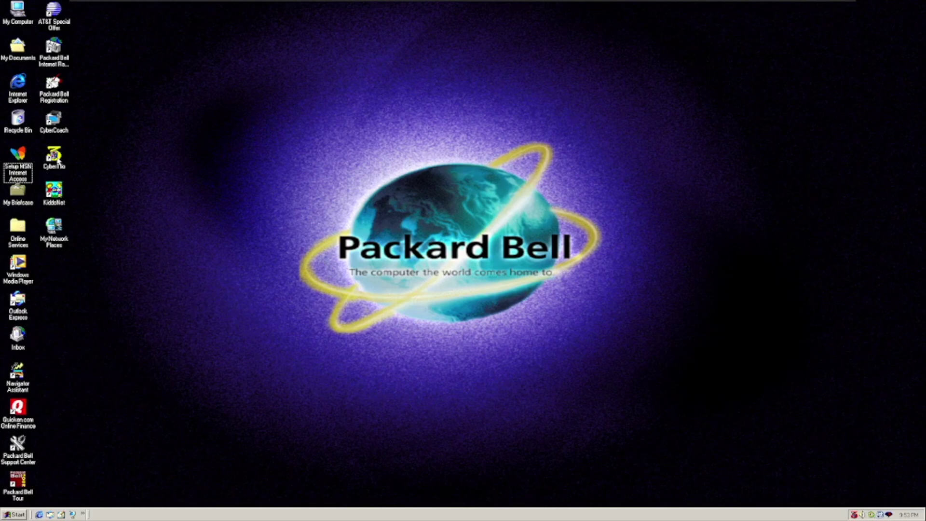
pyautogui.doubleClick(55, 197)
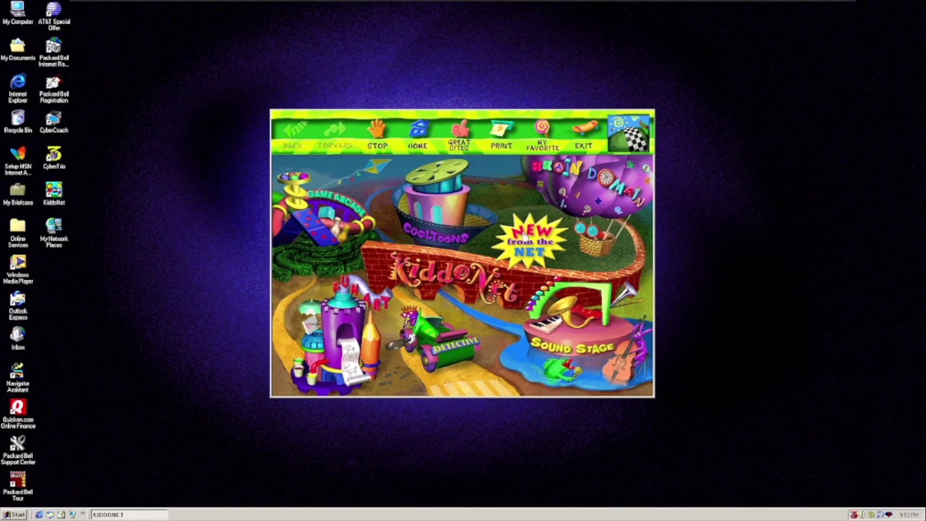
pyautogui.click(597, 130)
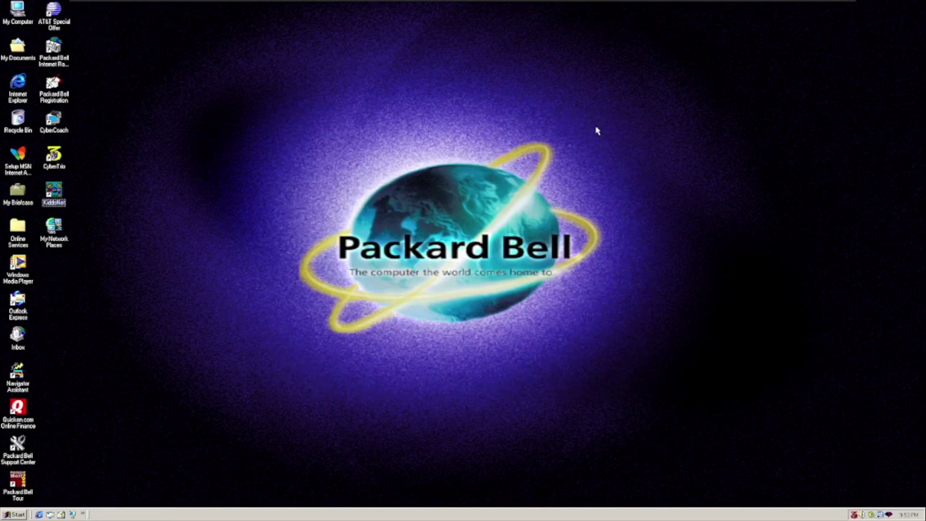
pyautogui.doubleClick(23, 479)
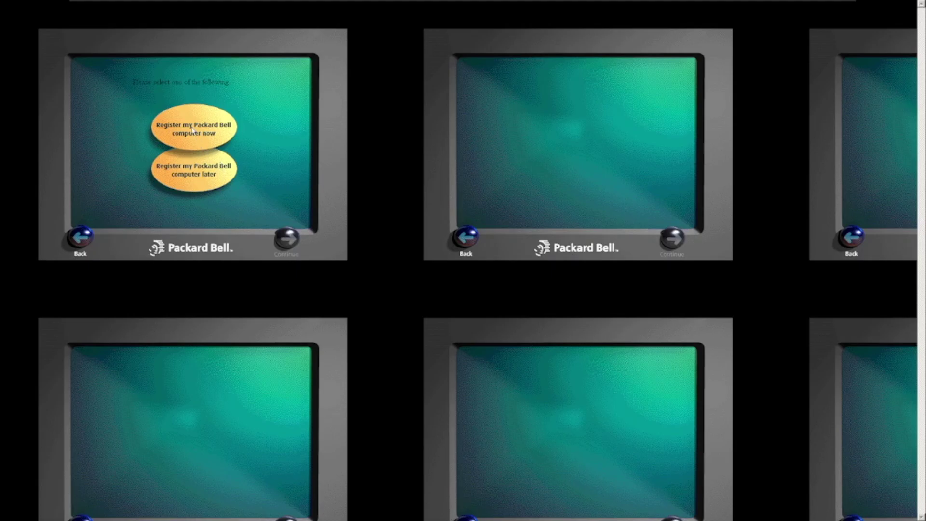
pyautogui.click(200, 179)
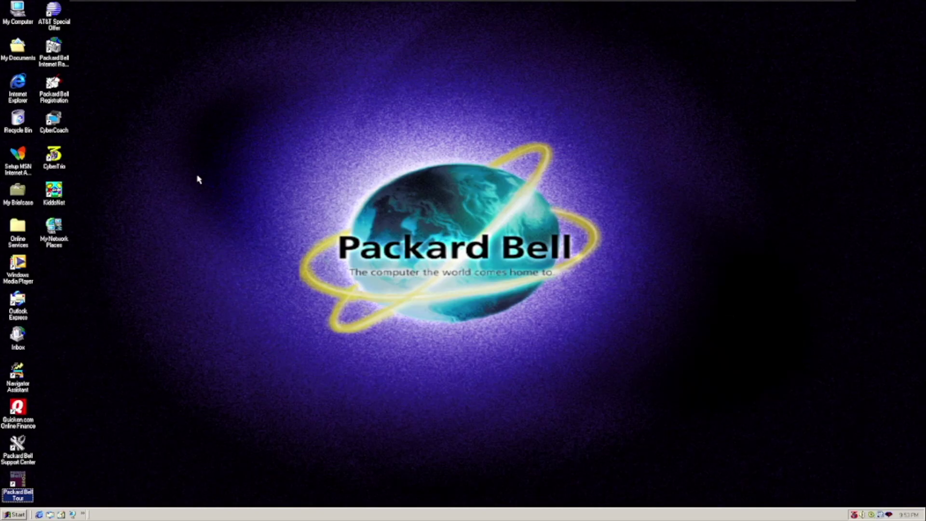
pyautogui.rightClick(19, 11)
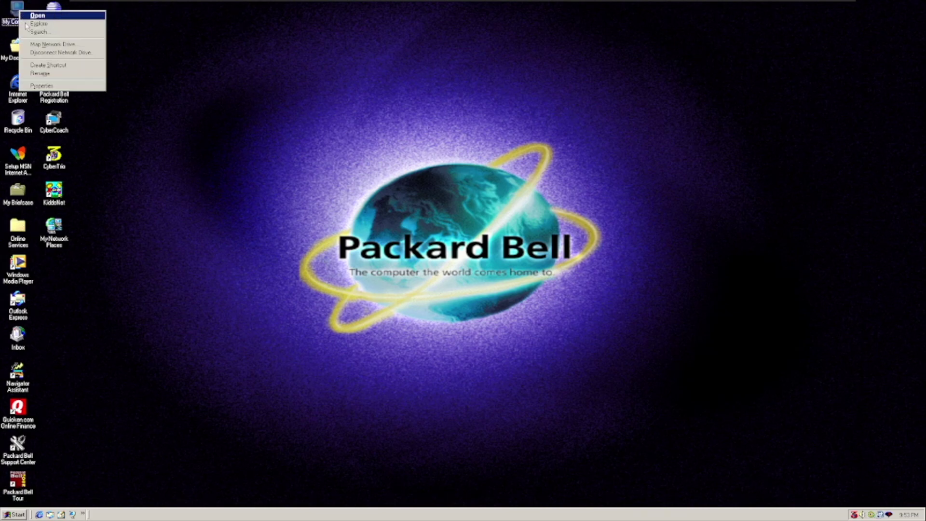
pyautogui.click(42, 88)
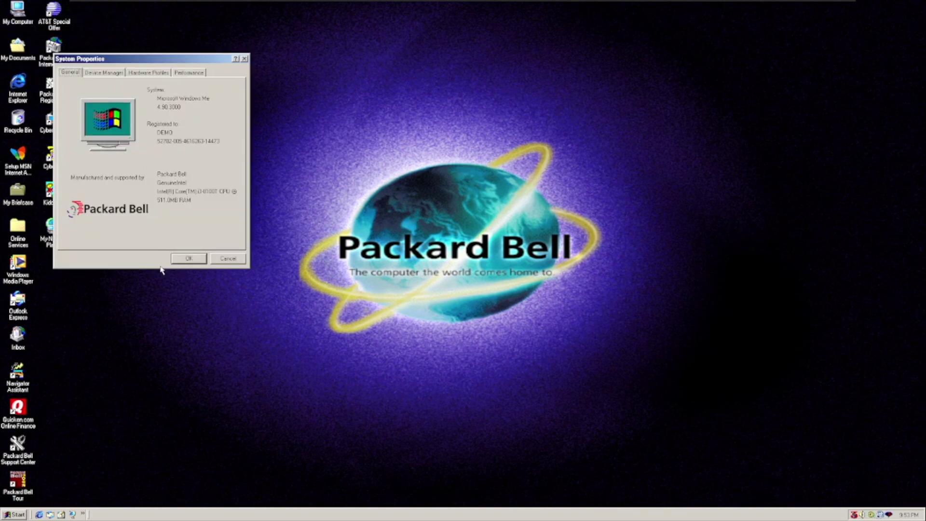
pyautogui.click(177, 261)
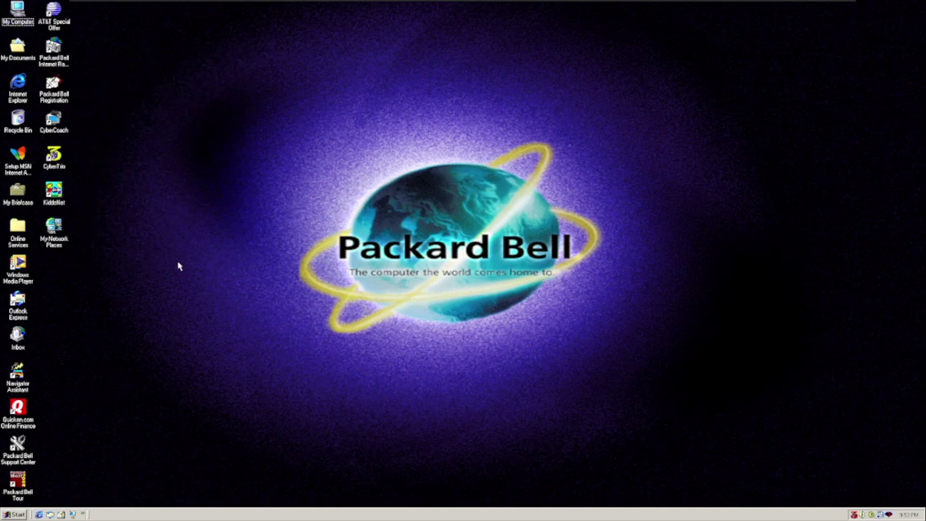
pyautogui.click(14, 514)
pyautogui.click(31, 506)
pyautogui.click(39, 515)
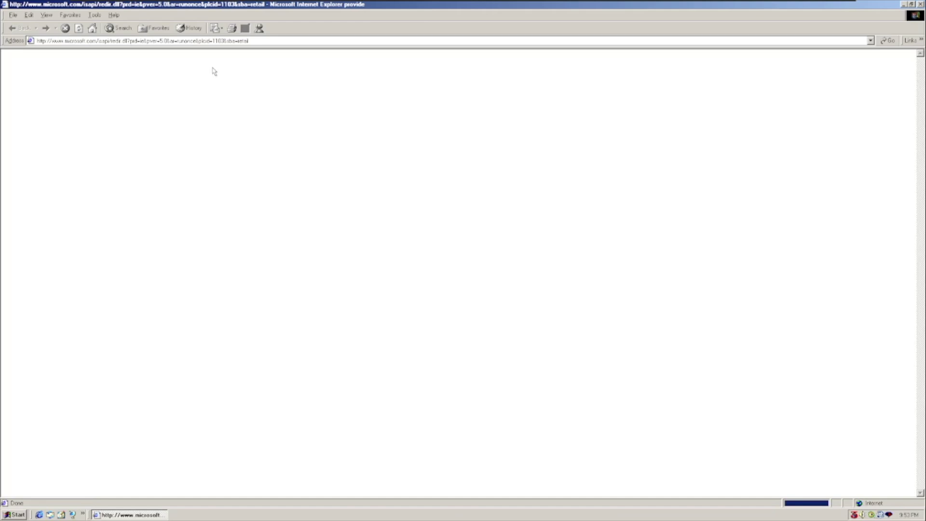
pyautogui.click(113, 15)
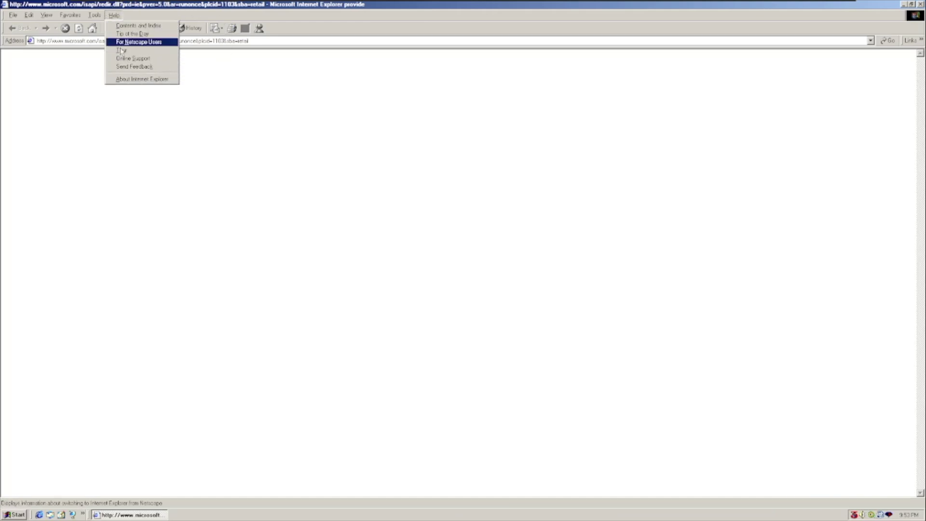
pyautogui.click(125, 79)
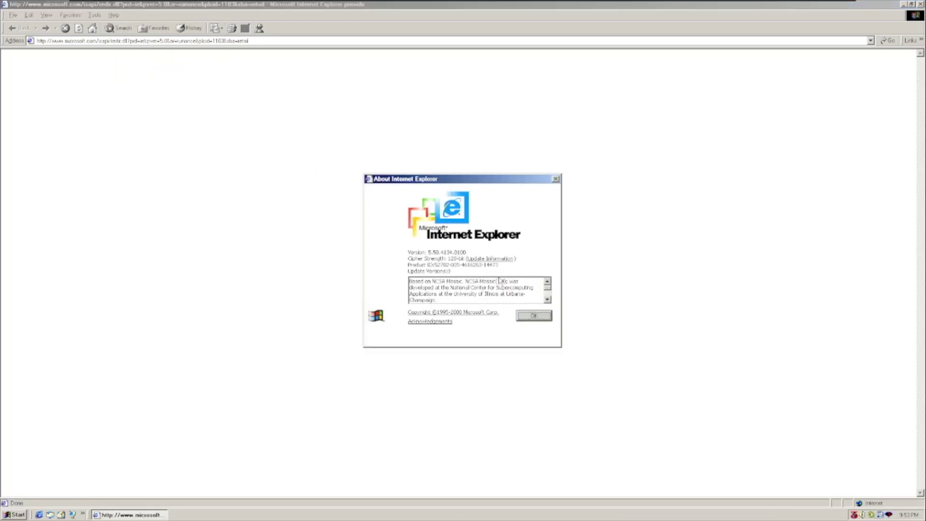
pyautogui.press('Return')
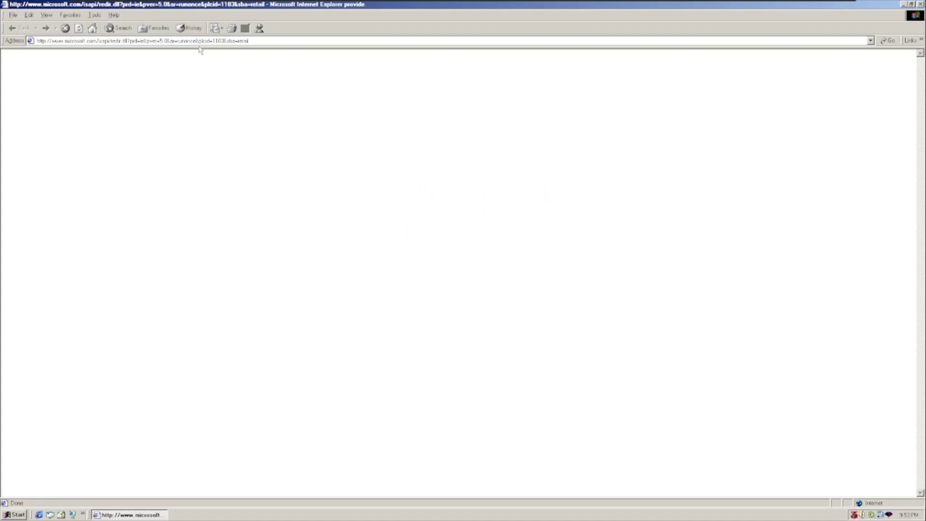
pyautogui.click(196, 41)
pyautogui.click(196, 40)
pyautogui.write('n')
pyautogui.press('BackSpace')
pyautogui.press('BackSpace')
pyautogui.press('BackSpace')
pyautogui.press('BackSpace')
pyautogui.press('BackSpace')
pyautogui.press('BackSpace')
pyautogui.press('BackSpace')
pyautogui.press('BackSpace')
pyautogui.press('BackSpace')
pyautogui.press('BackSpace')
pyautogui.press('BackSpace')
pyautogui.press('BackSpace')
pyautogui.press('BackSpace')
pyautogui.press('BackSpace')
pyautogui.press('BackSpace')
pyautogui.press('BackSpace')
pyautogui.press('BackSpace')
pyautogui.press('BackSpace')
pyautogui.press('BackSpace')
pyautogui.press('BackSpace')
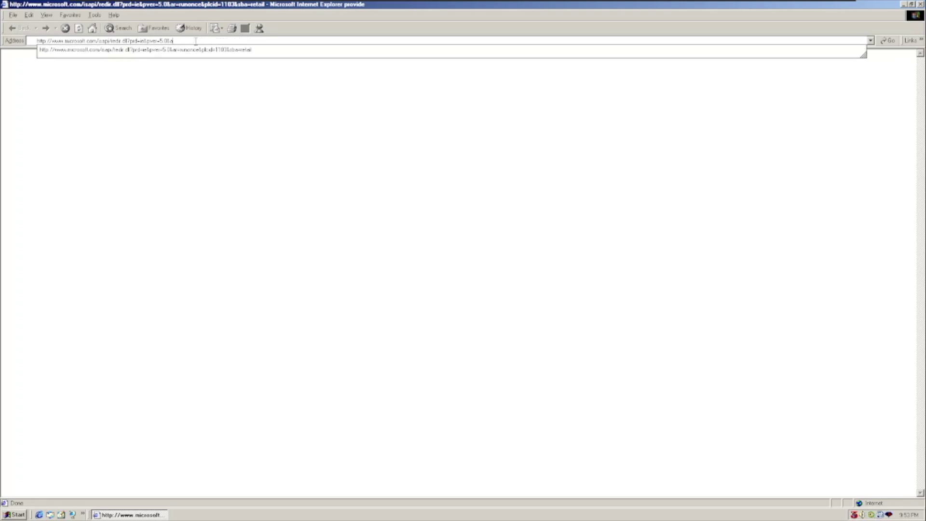
pyautogui.press('BackSpace')
pyautogui.press('BackSpace')
pyautogui.press('BackSpace')
pyautogui.press('BackSpace')
pyautogui.press('BackSpace')
pyautogui.press('BackSpace')
pyautogui.press('BackSpace')
pyautogui.press('BackSpace')
pyautogui.press('BackSpace')
pyautogui.press('BackSpace')
pyautogui.press('Escape')
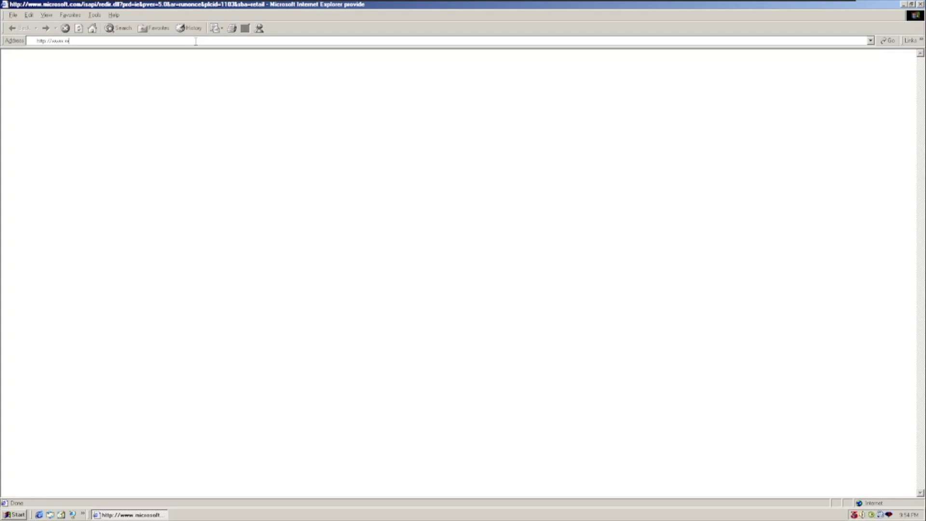
pyautogui.write('.com')
pyautogui.press('Return')
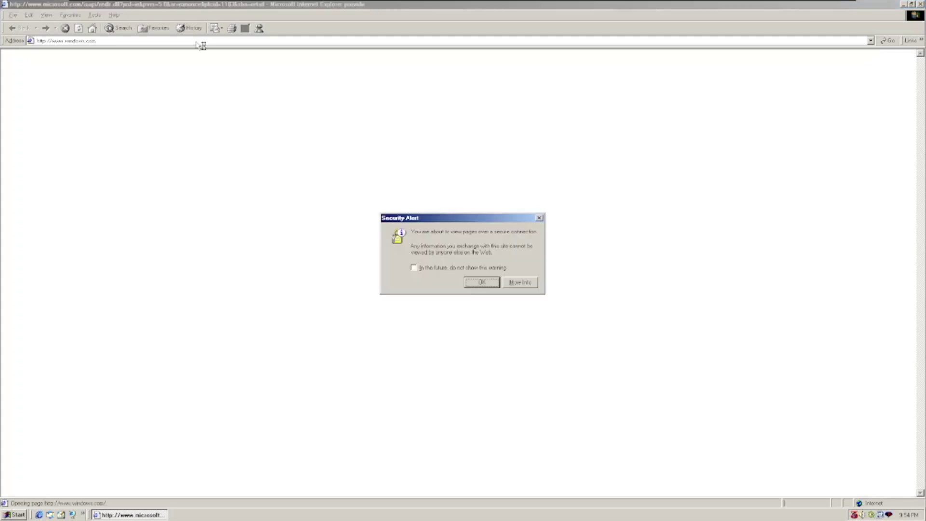
pyautogui.press('Return')
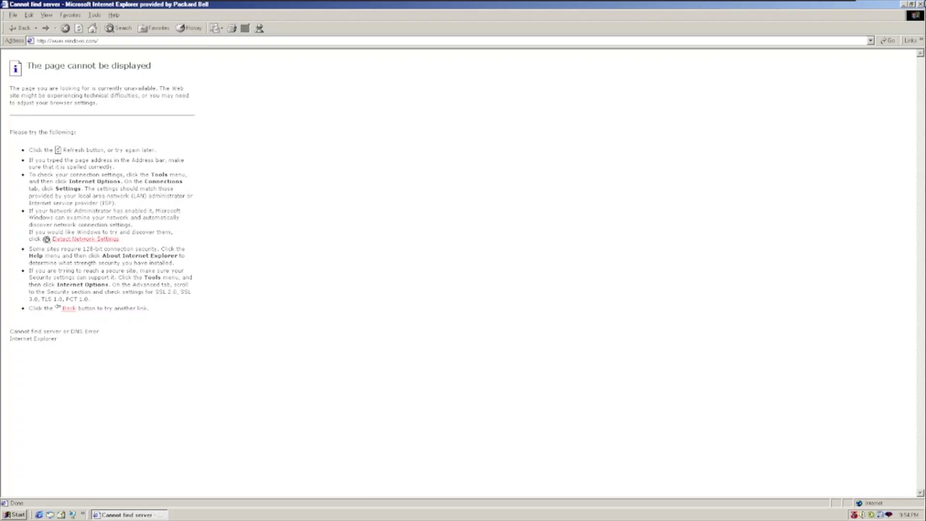
pyautogui.click(920, 4)
pyautogui.moveTo(332, 151); pyautogui.dragTo(260, 266)
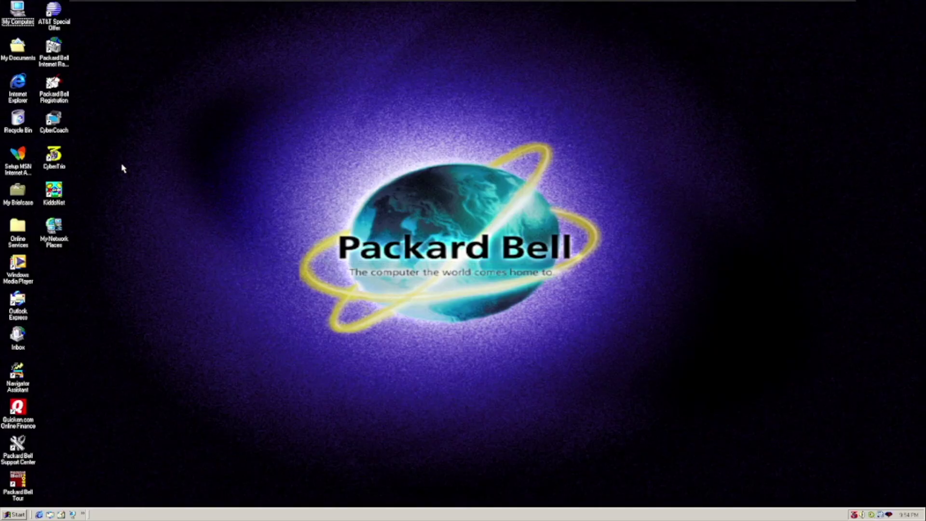
pyautogui.doubleClick(14, 7)
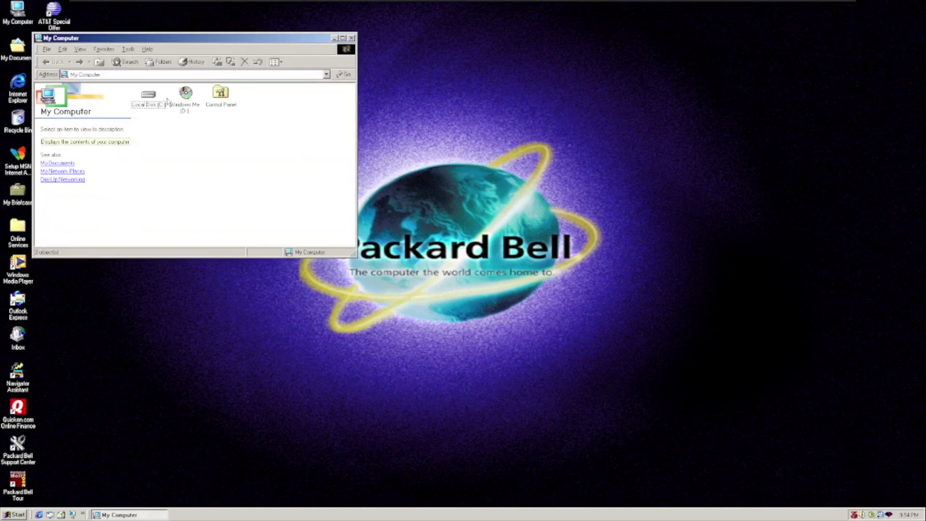
pyautogui.doubleClick(163, 100)
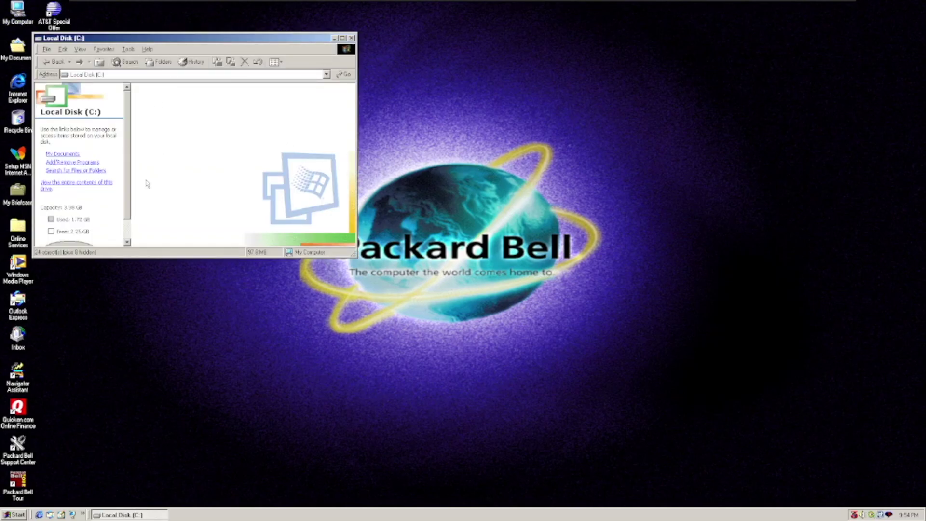
pyautogui.click(351, 38)
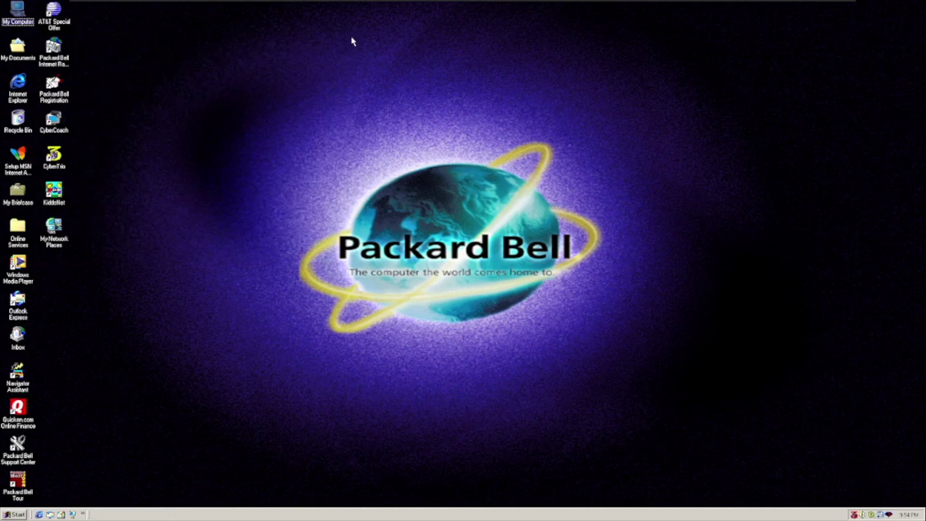
pyautogui.doubleClick(54, 10)
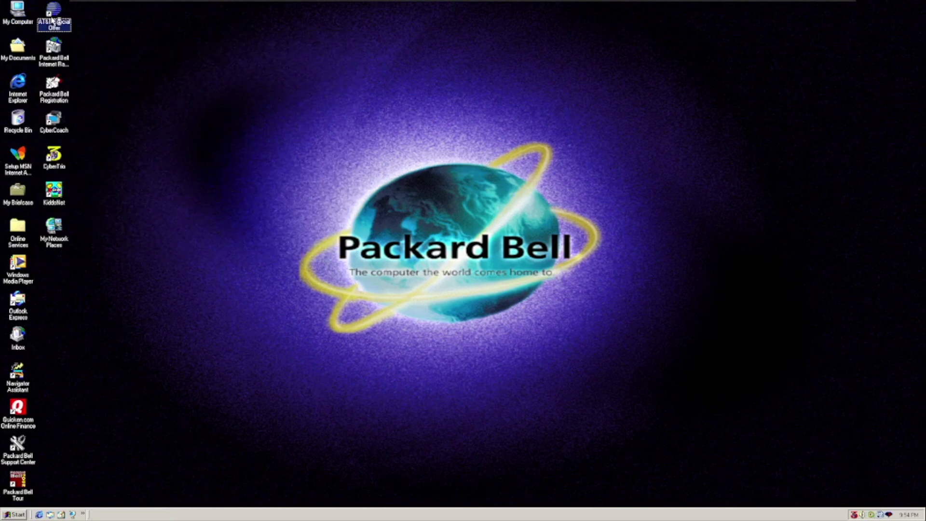
pyautogui.click(458, 229)
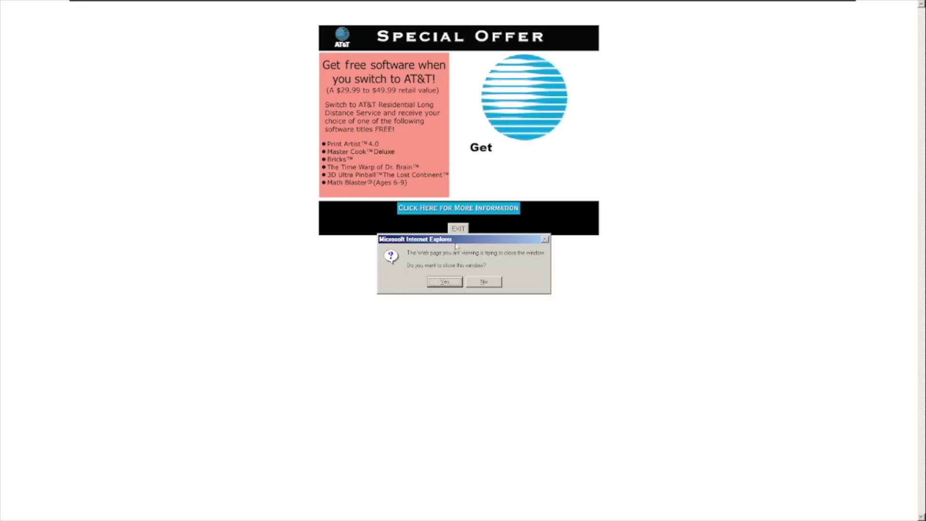
pyautogui.click(450, 283)
pyautogui.click(435, 275)
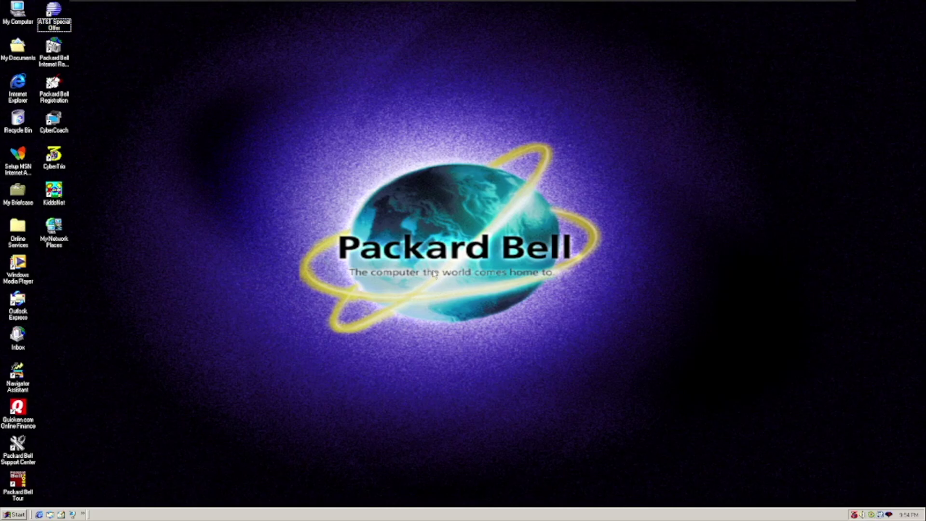
pyautogui.moveTo(140, 4)
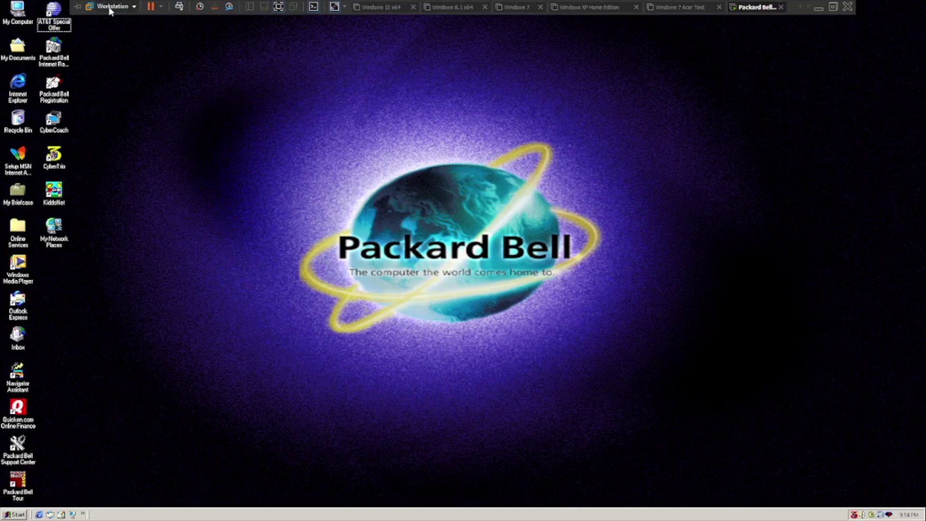
# Step: Point the VM's CD/DVD drive at the ISO image and dismiss the File Copy Error
pyautogui.click(114, 6)
pyautogui.click(479, 82)
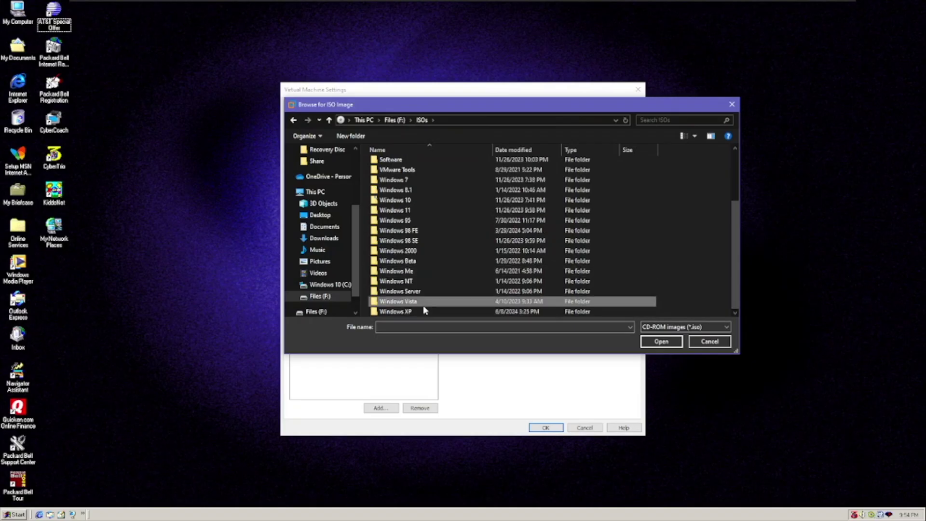
pyautogui.doubleClick(486, 288)
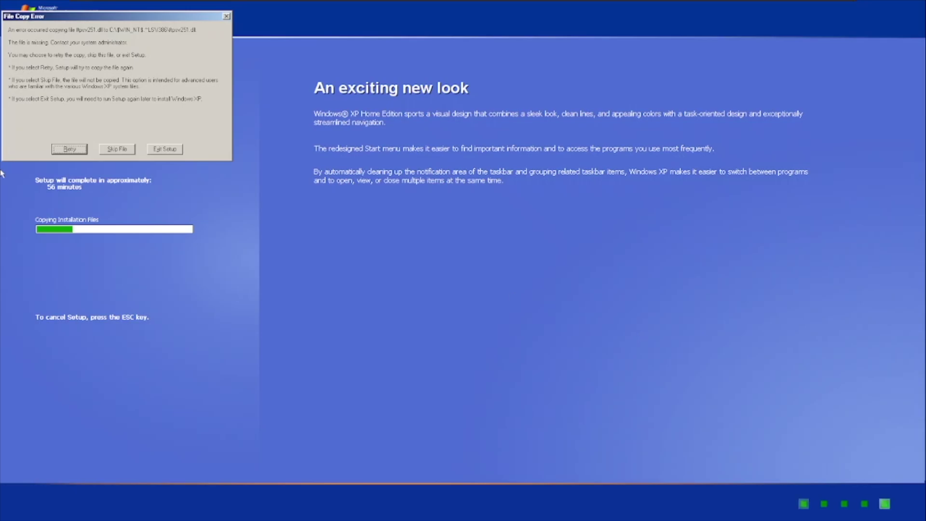
pyautogui.press('Return')
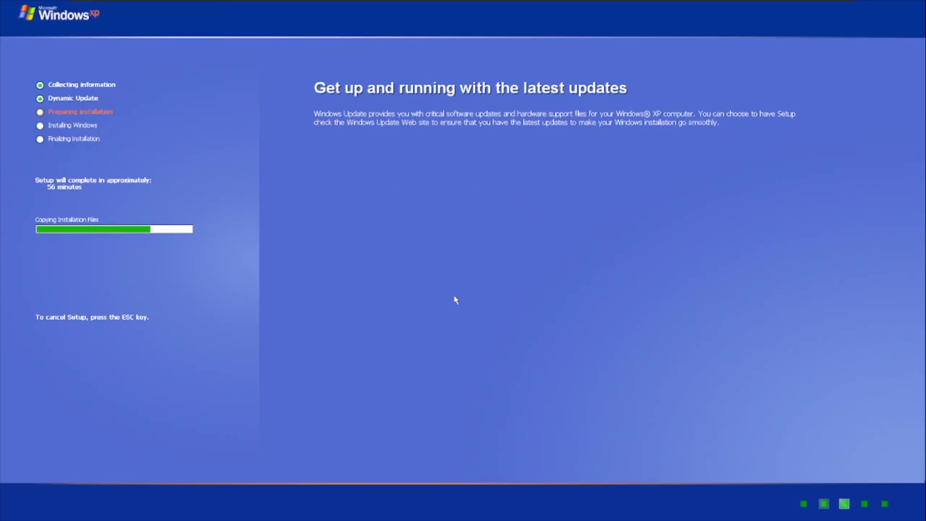
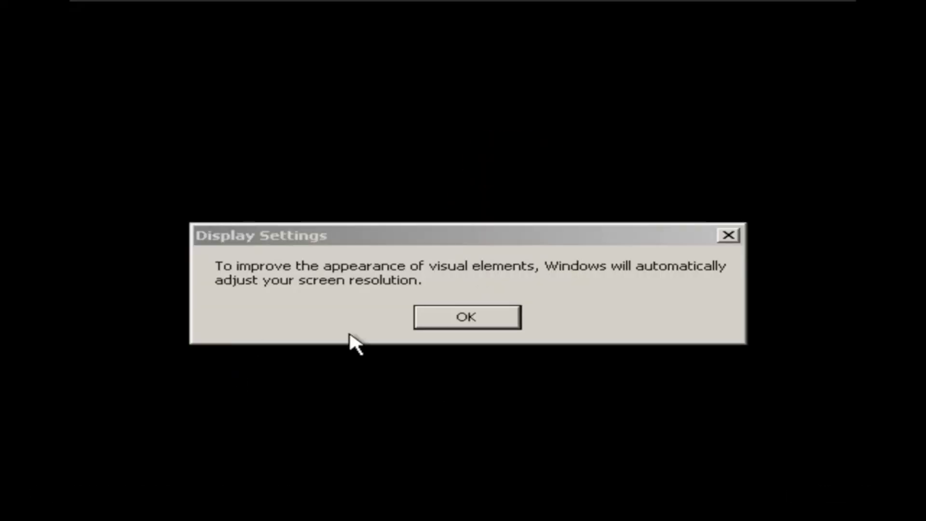
# Step: Finish Windows XP first-run setup, then boot GParted Live and apply the /dev/sda1 resize
pyautogui.press('Return')
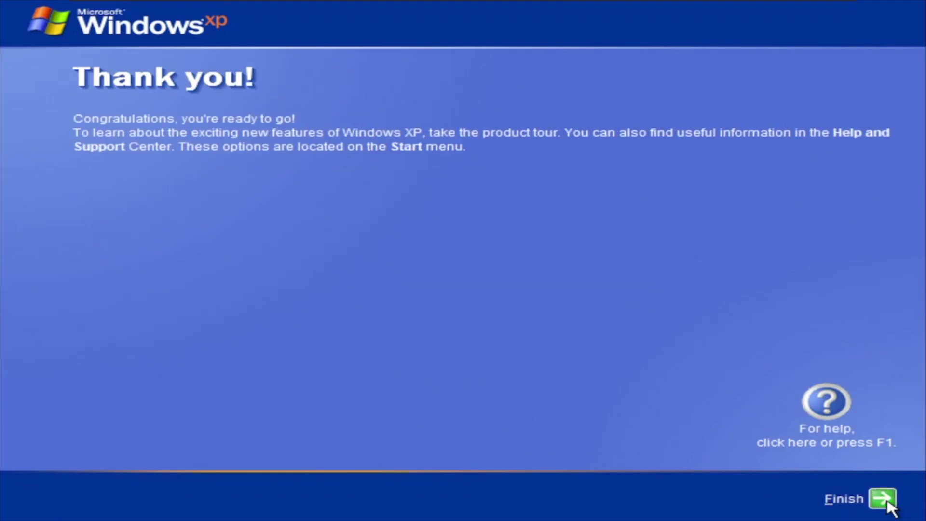
pyautogui.click(884, 500)
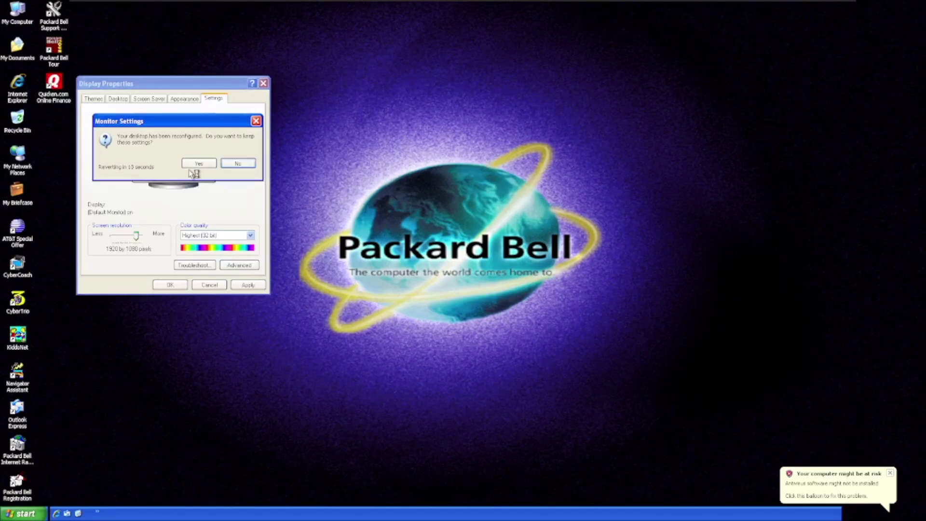
pyautogui.click(545, 418)
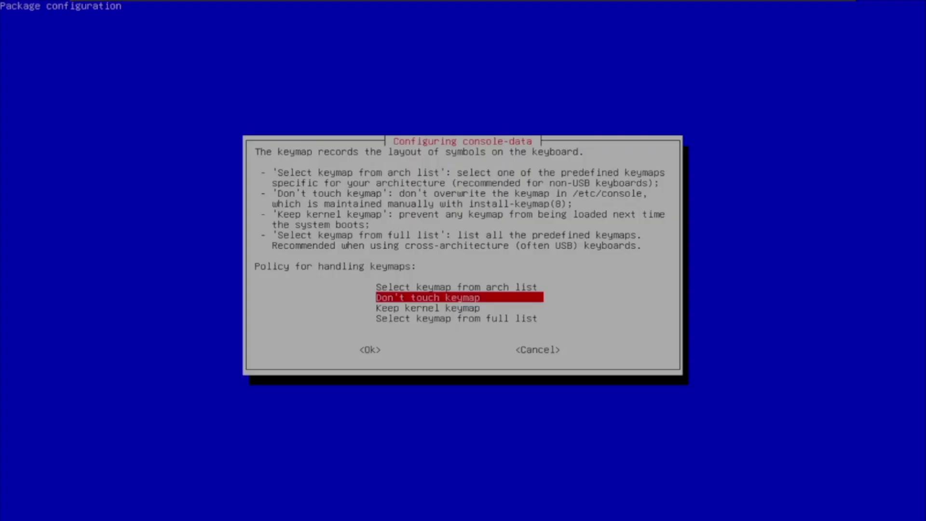
pyautogui.press('Return')
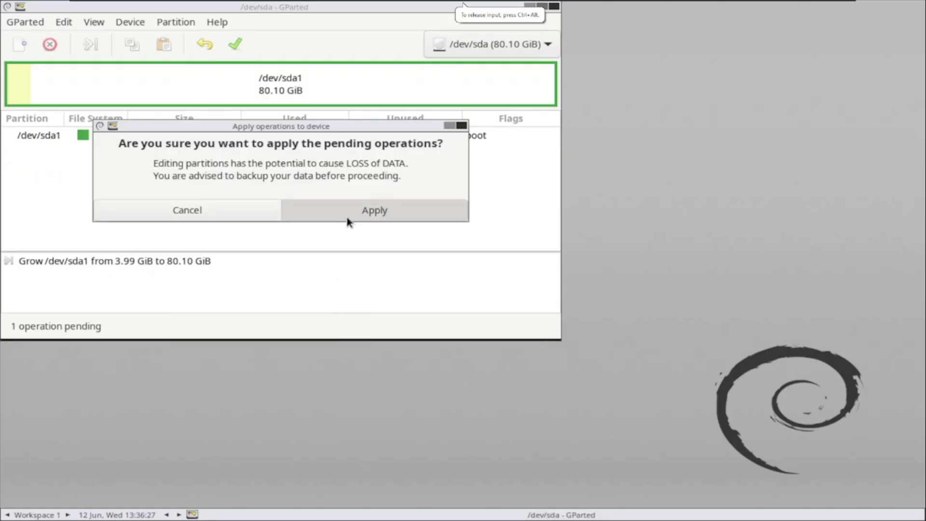
pyautogui.click(348, 216)
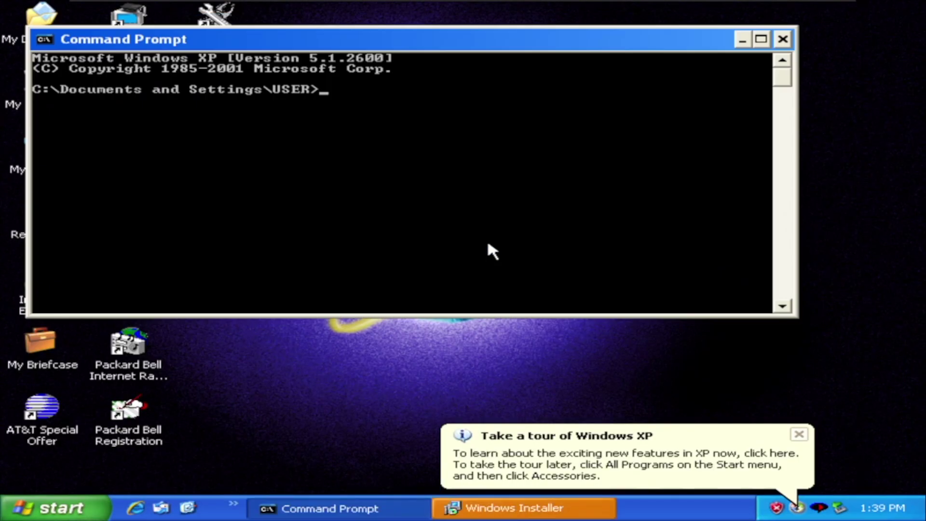
# Step: Run 'cvt drive: /cvt32' in the Command Prompt to check and convert drive C: to NTFS
pyautogui.write('cvt drive: /cvt32')
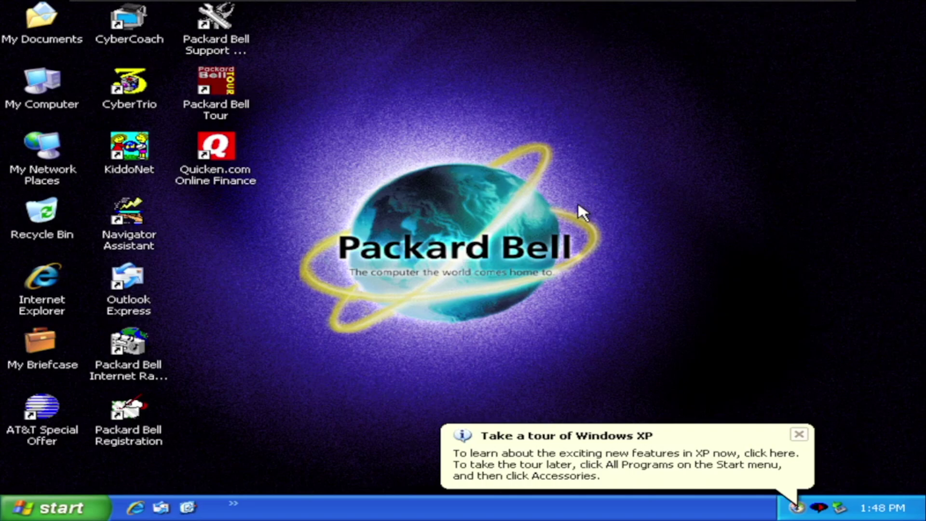
# Step: Set the XP screen resolution to 1920 by 1080 in Display Properties and end the hung dialog
pyautogui.rightClick(529, 237)
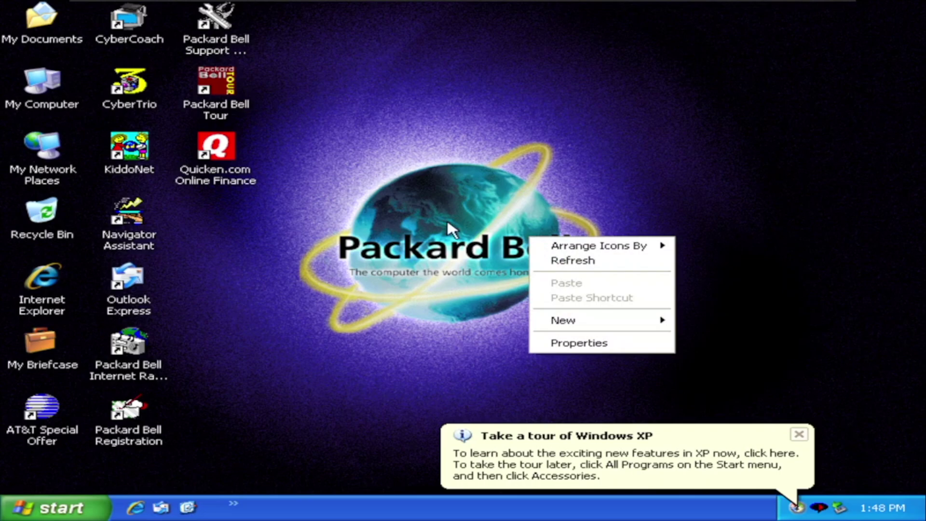
pyautogui.click(571, 349)
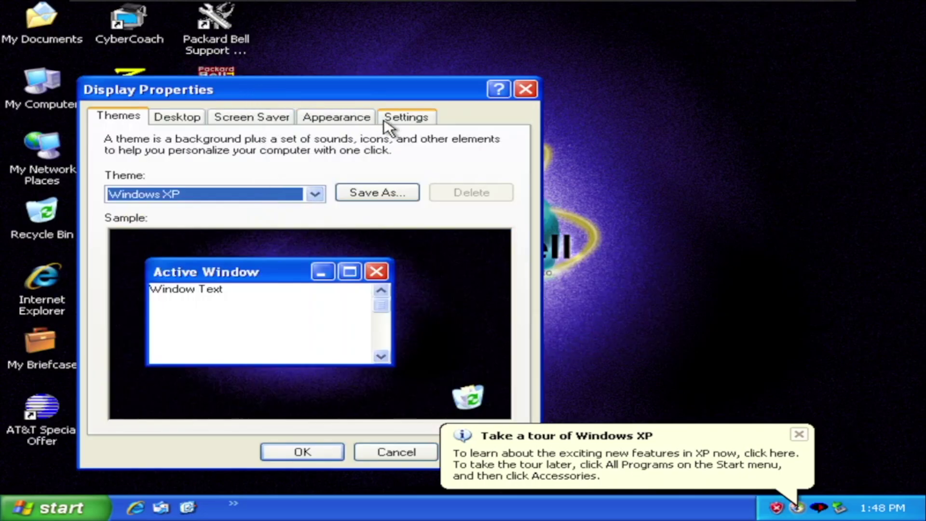
pyautogui.click(405, 117)
pyautogui.click(215, 375)
pyautogui.click(215, 374)
pyautogui.click(216, 374)
pyautogui.click(216, 374)
pyautogui.click(215, 374)
pyautogui.moveTo(212, 368); pyautogui.dragTo(227, 371)
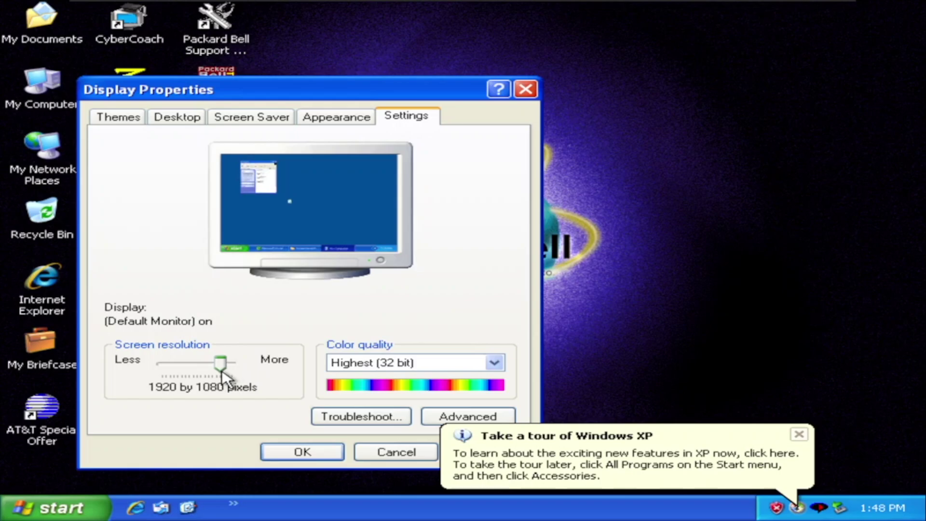
pyautogui.click(265, 447)
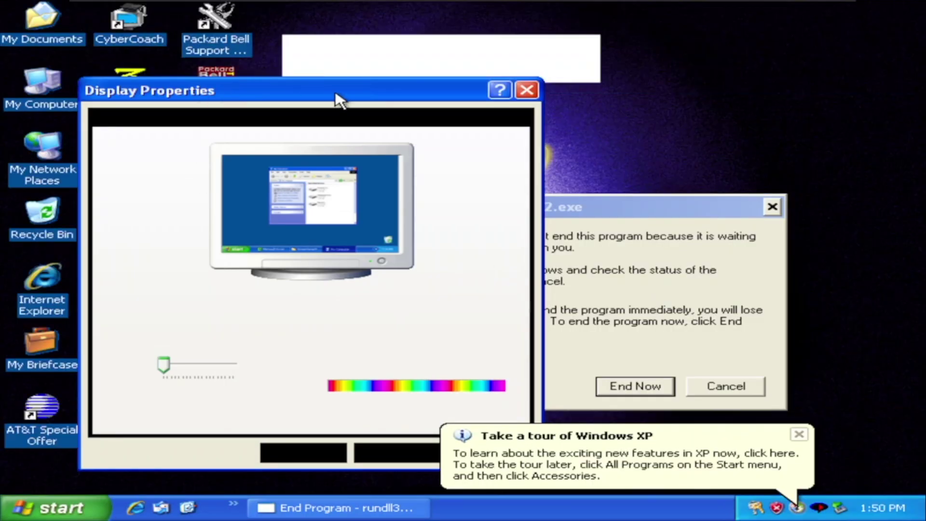
pyautogui.click(527, 90)
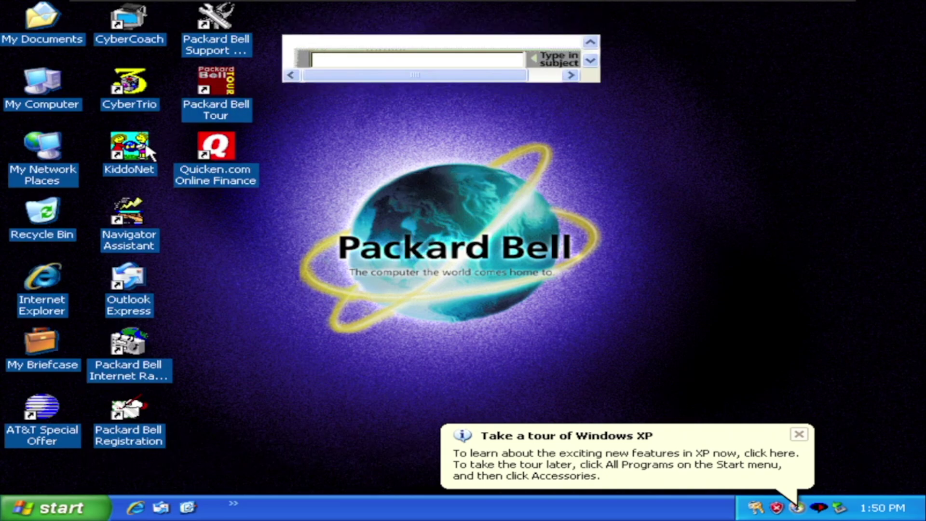
pyautogui.doubleClick(42, 278)
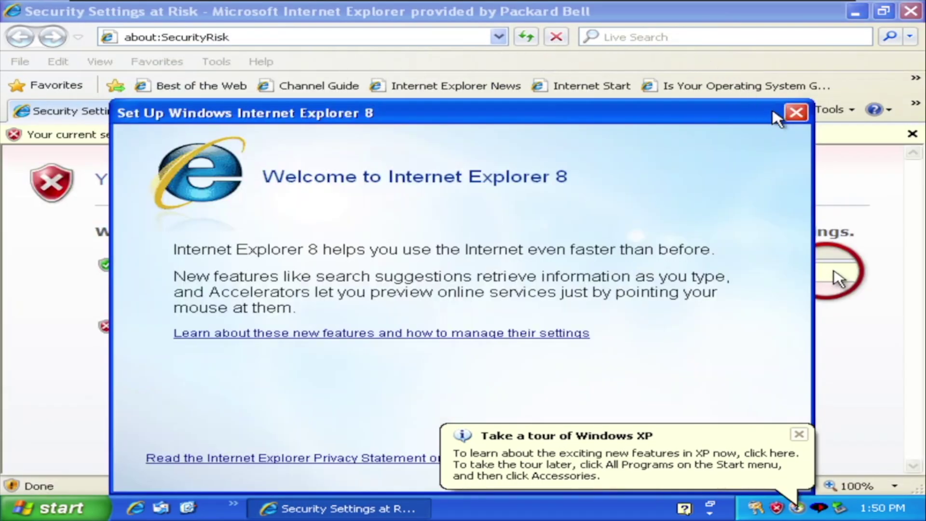
pyautogui.click(795, 112)
pyautogui.click(346, 91)
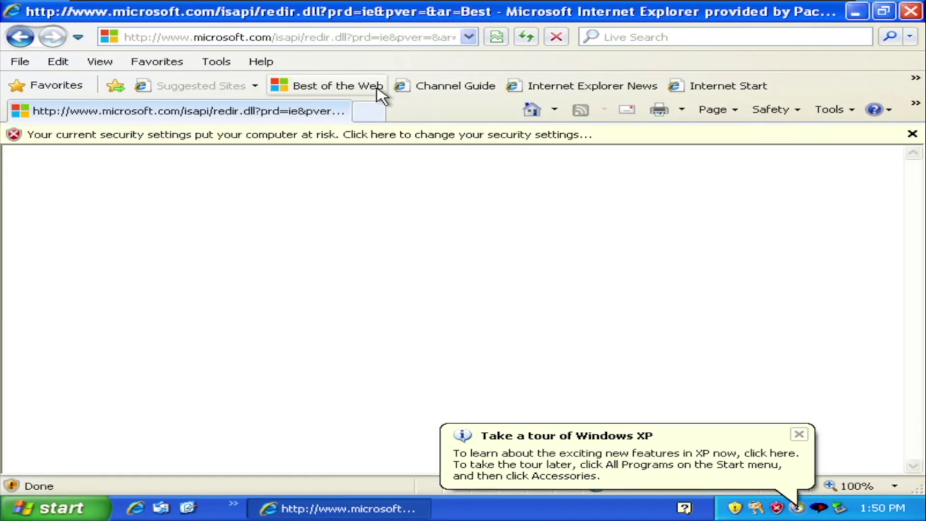
pyautogui.click(408, 82)
pyautogui.click(570, 87)
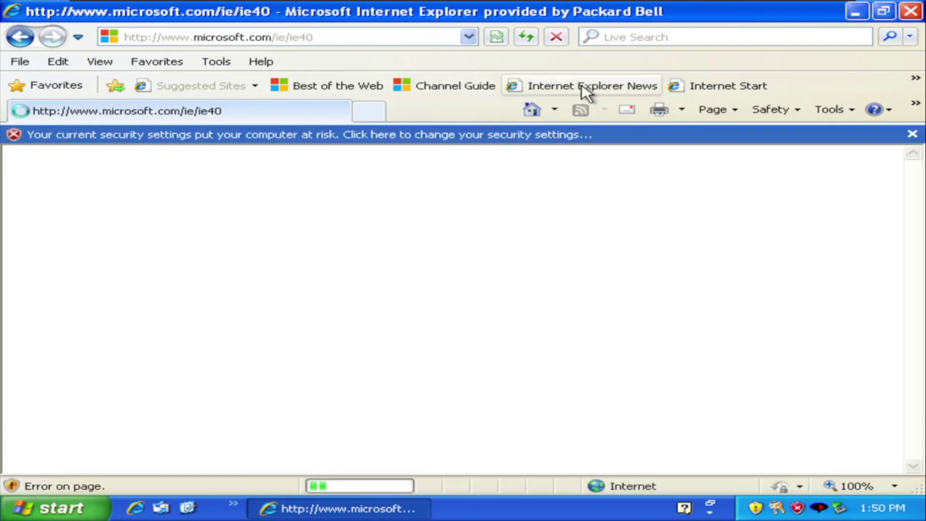
pyautogui.scroll(-4, 525, 309)
pyautogui.scroll(-15, 531, 289)
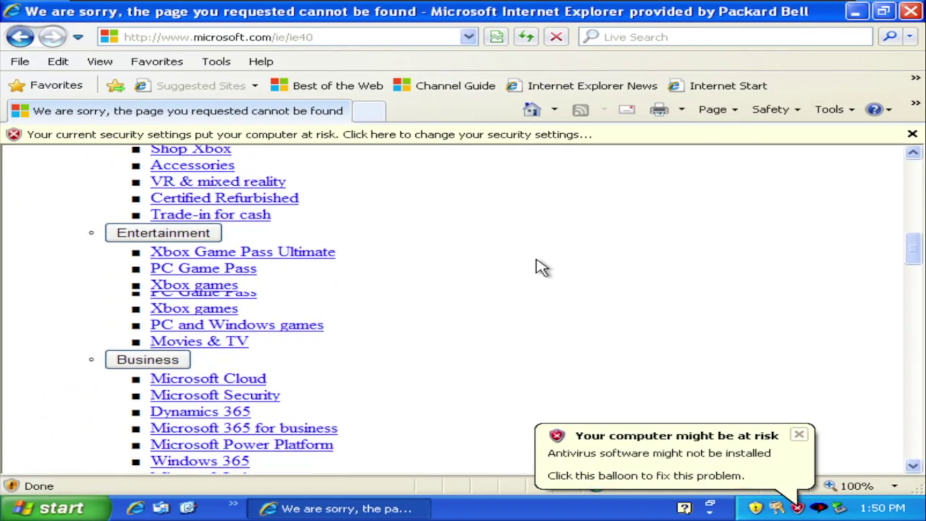
pyautogui.click(710, 90)
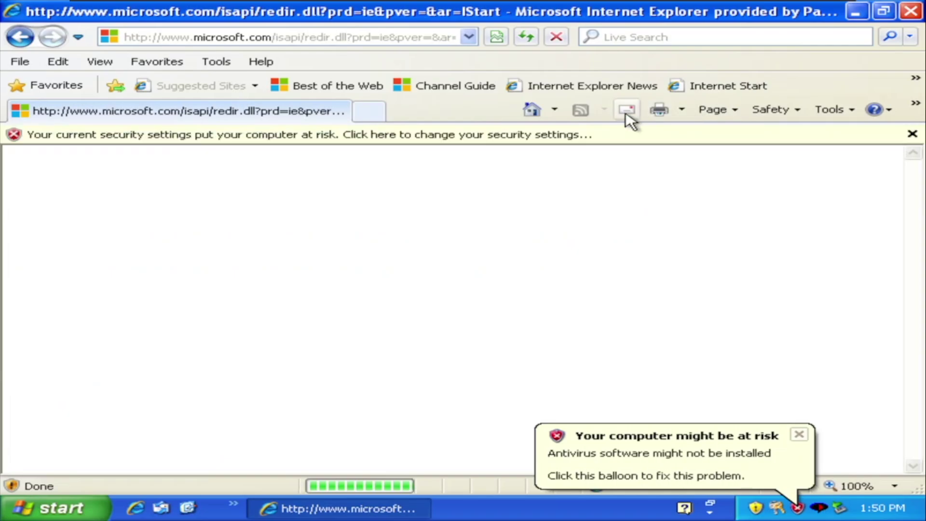
pyautogui.click(415, 39)
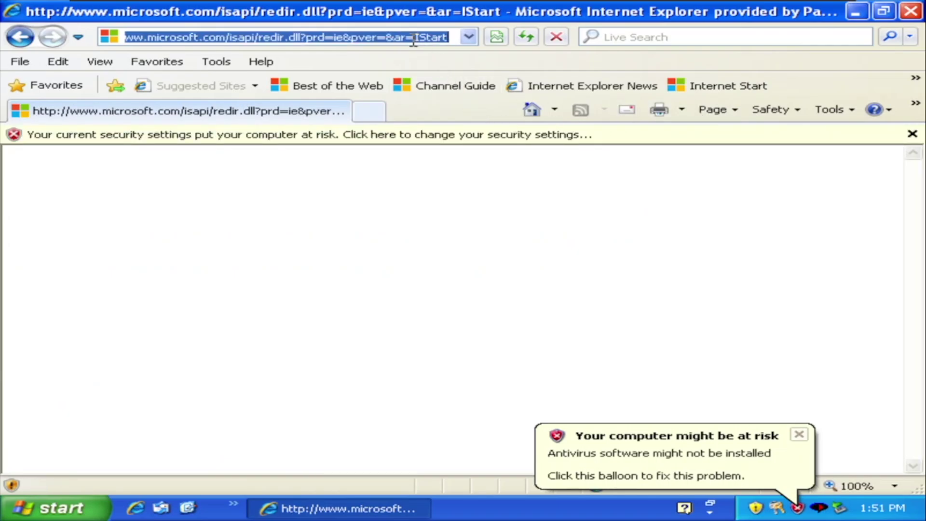
pyautogui.write('ef.com')
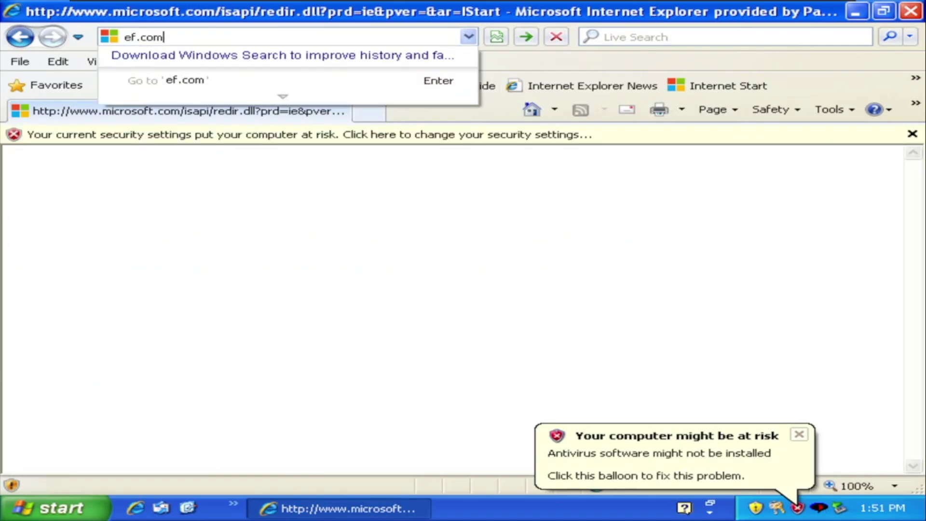
pyautogui.press('Return')
pyautogui.click(911, 10)
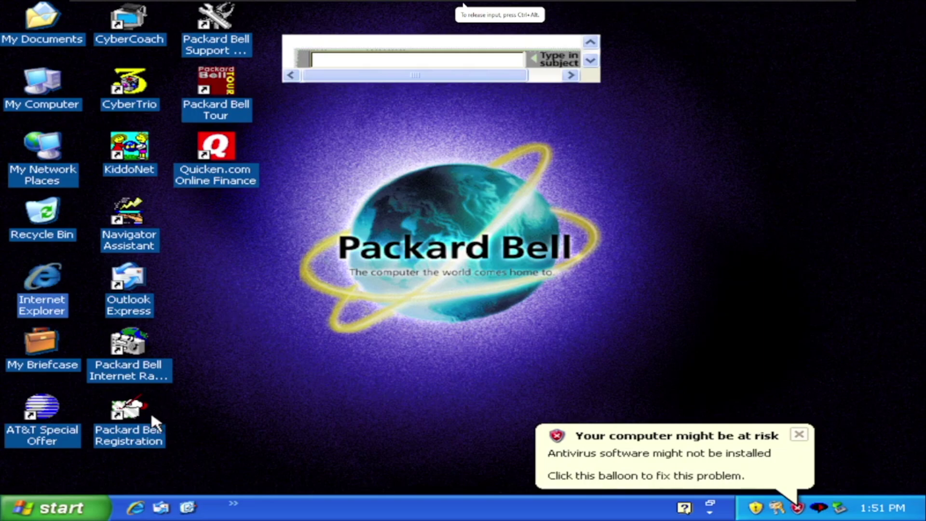
# Step: Open the AT&T Special Offer and allow its blocked active content
pyautogui.doubleClick(73, 435)
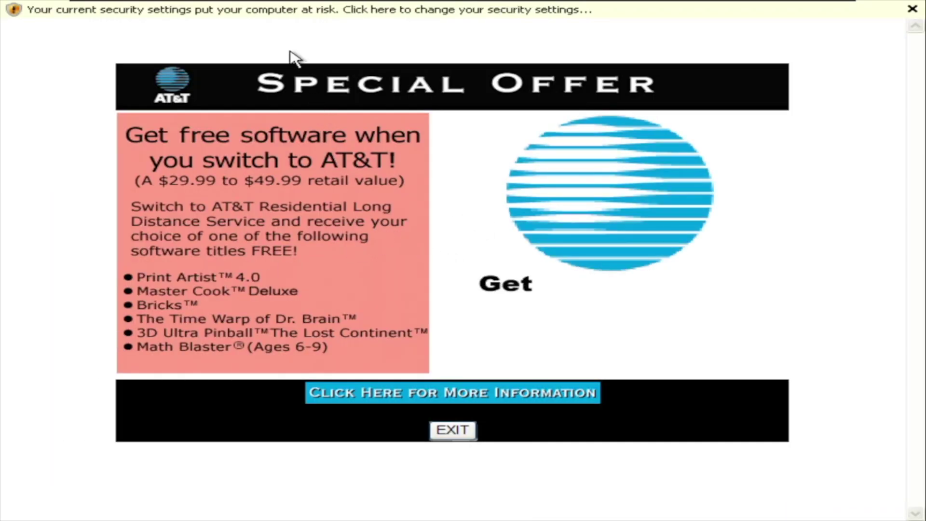
pyautogui.click(175, 11)
pyautogui.click(149, 48)
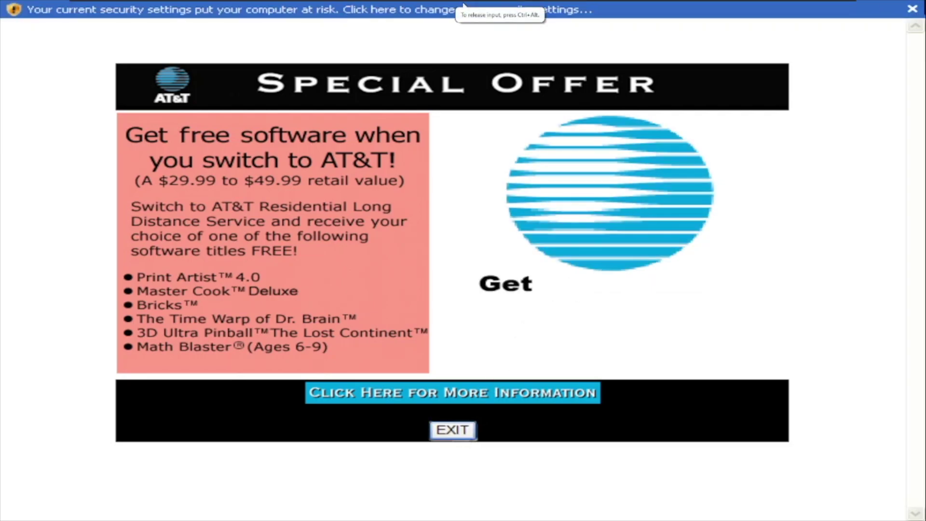
pyautogui.click(709, 10)
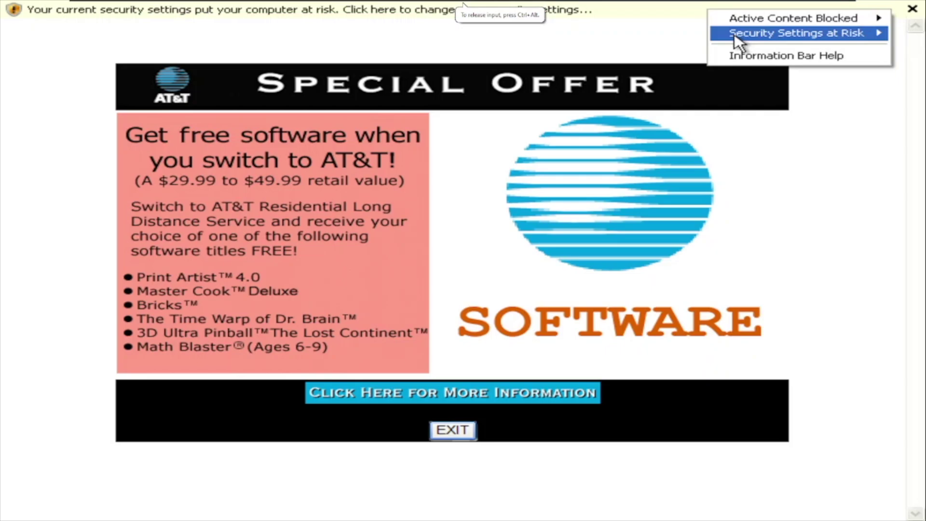
pyautogui.moveTo(772, 21)
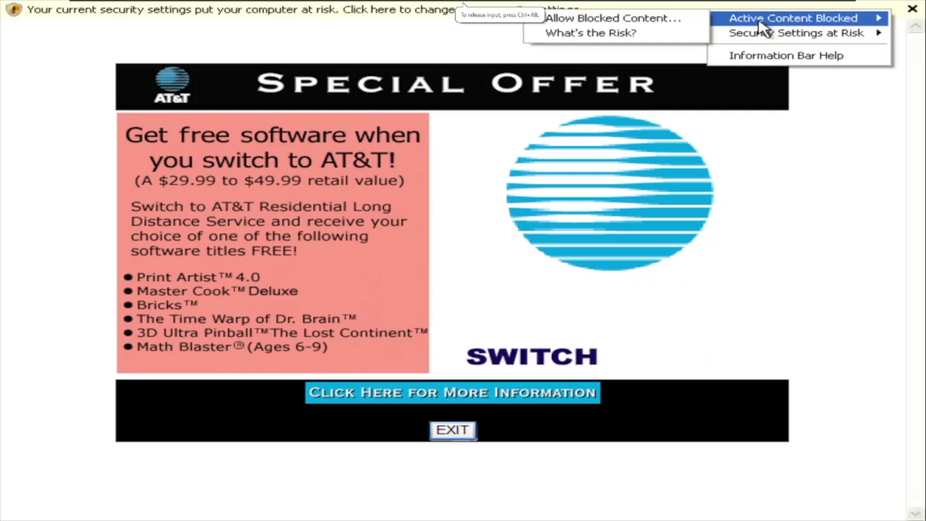
pyautogui.click(696, 20)
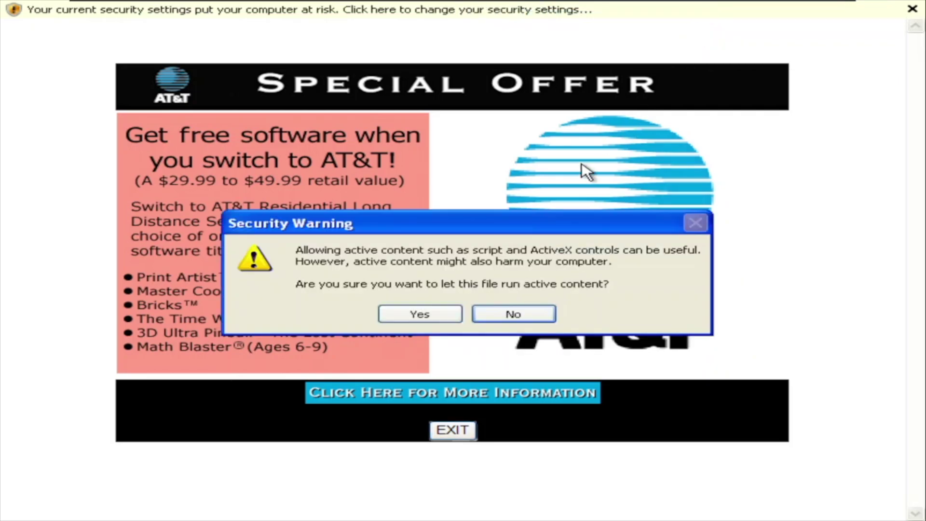
pyautogui.click(448, 312)
# Step: Exit and confirm closing the AT&T offer, then launch KiddoNet
pyautogui.click(468, 433)
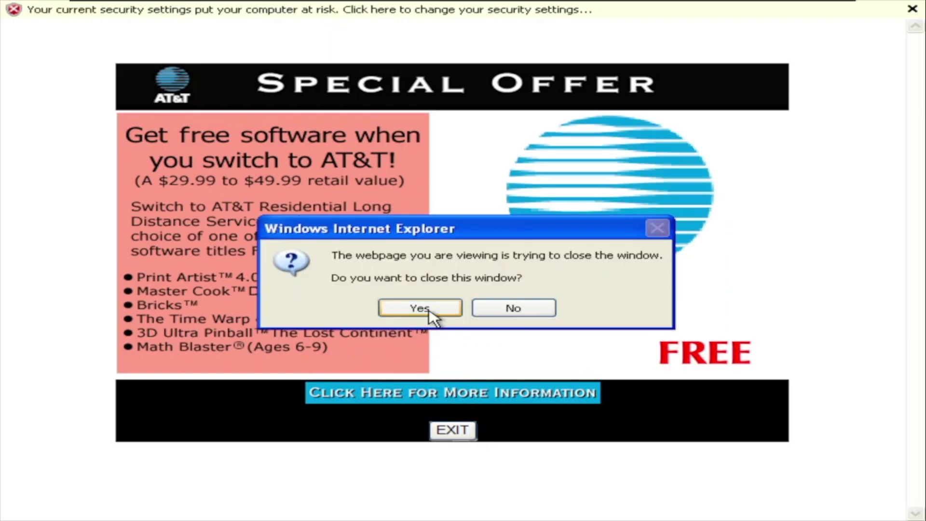
pyautogui.click(430, 311)
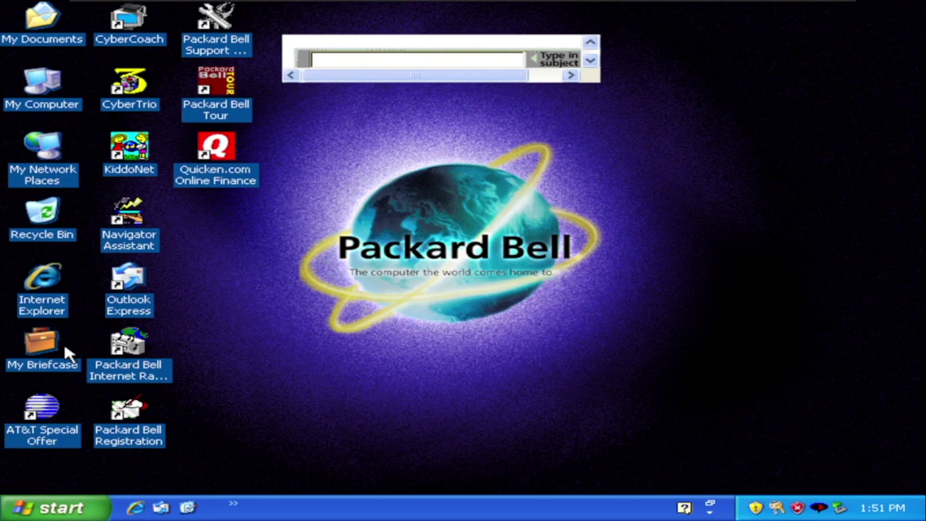
pyautogui.doubleClick(140, 156)
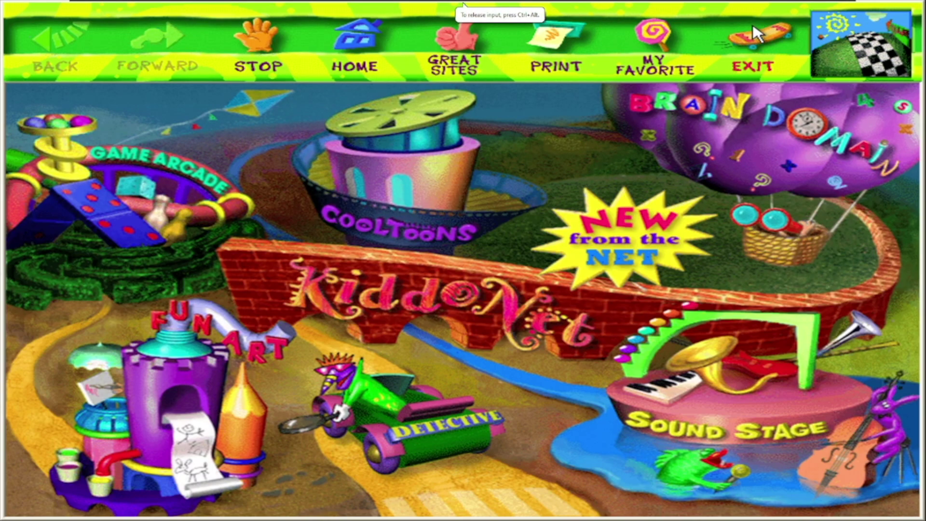
# Step: Close KiddoNet and launch Microsoft Word 97 from the Finance and Productivity programs
pyautogui.click(753, 29)
pyautogui.press('super')
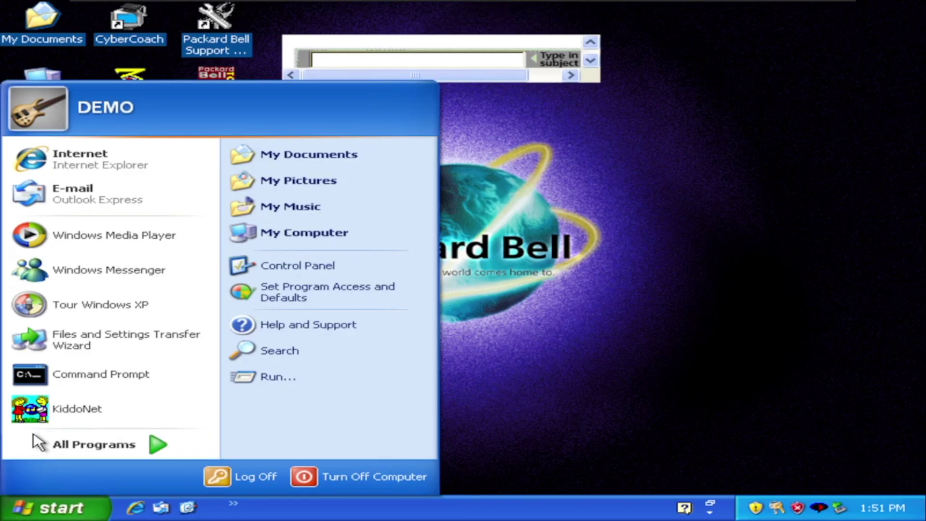
pyautogui.moveTo(41, 453)
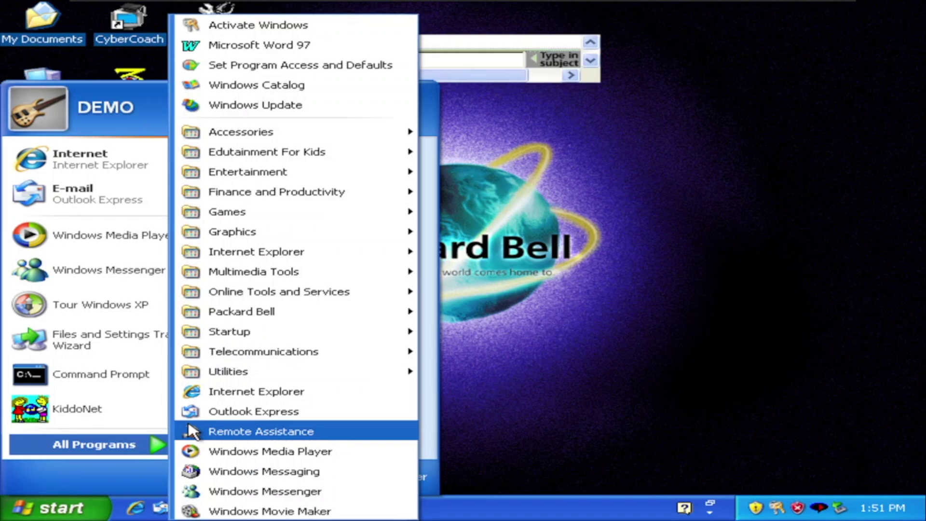
pyautogui.moveTo(268, 197)
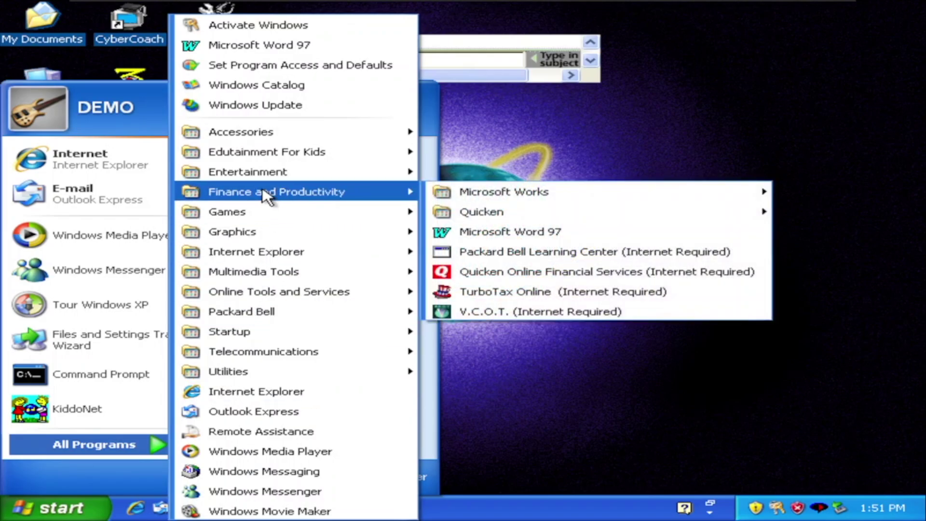
pyautogui.moveTo(258, 235)
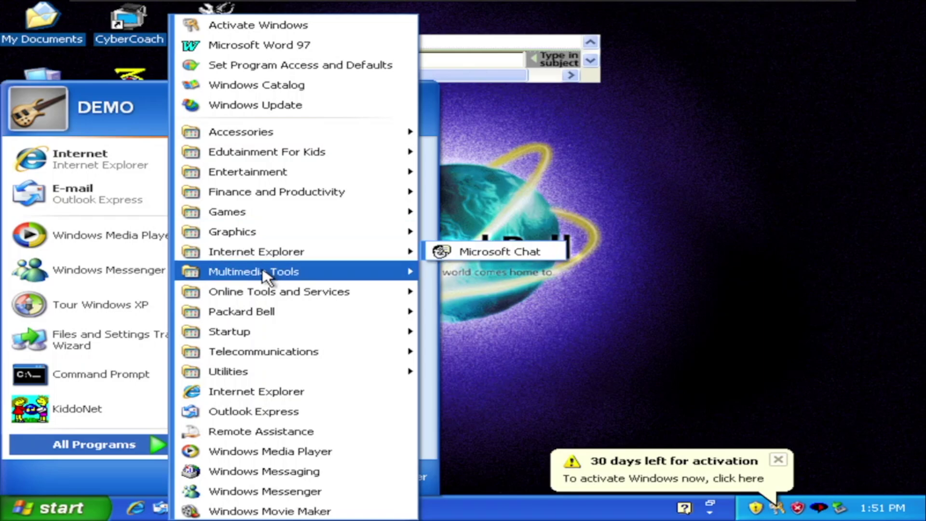
pyautogui.moveTo(265, 276)
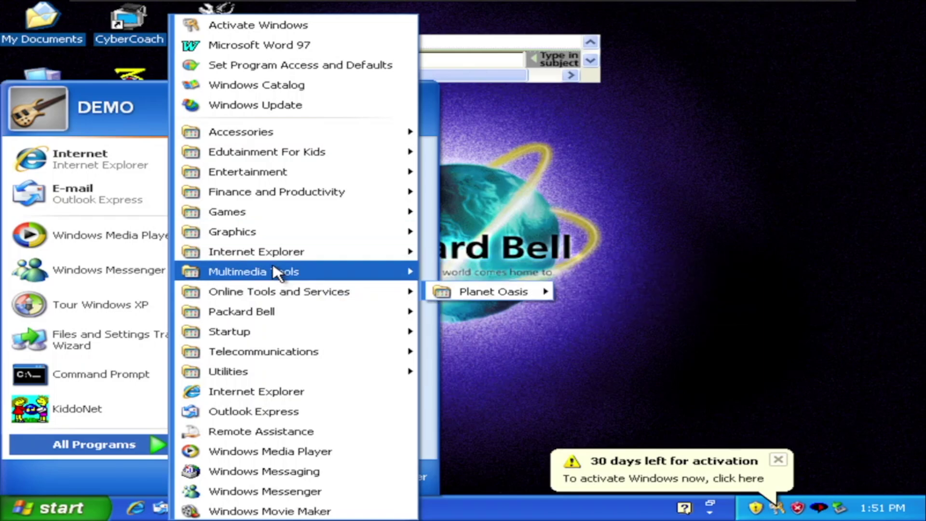
pyautogui.moveTo(325, 250)
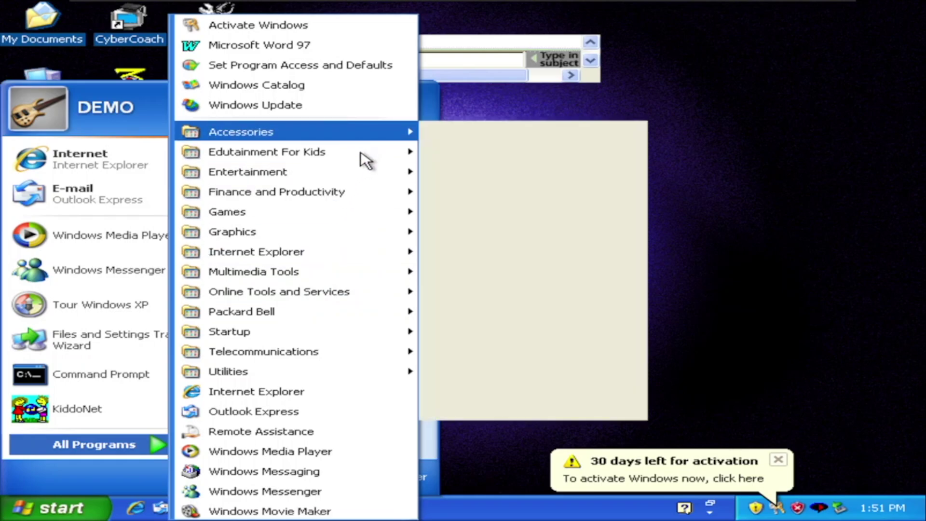
pyautogui.moveTo(362, 192)
pyautogui.click(456, 231)
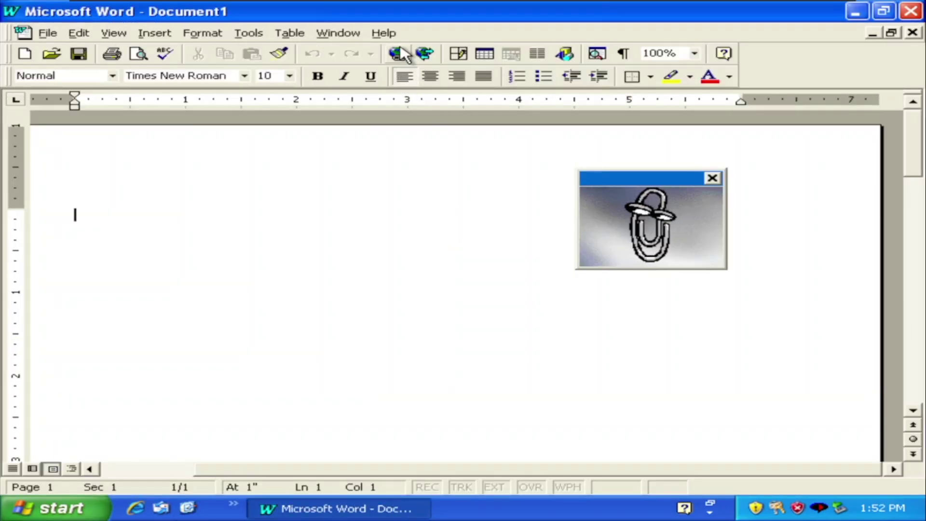
# Step: Check Word 97's version in Help > About, then quit Word and reopen the Start menu
pyautogui.click(383, 33)
pyautogui.click(391, 149)
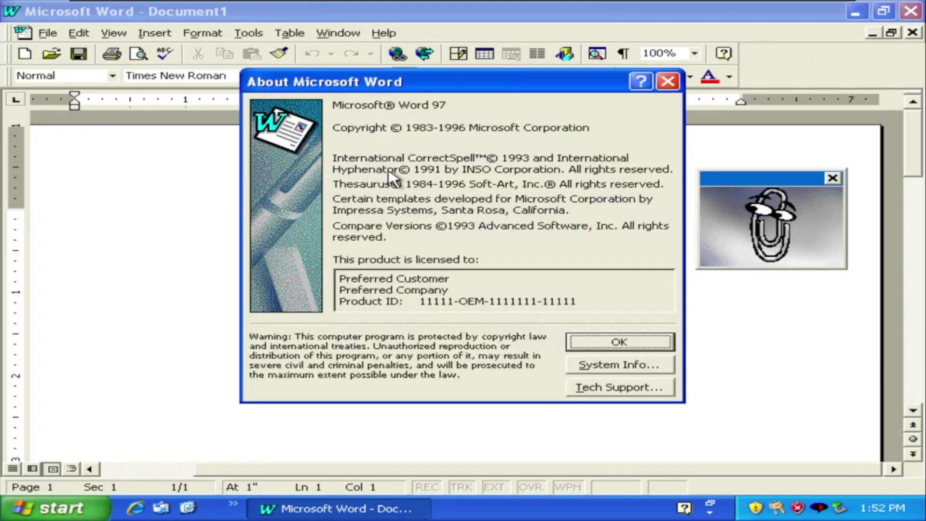
pyautogui.click(621, 344)
pyautogui.hotkey('alt', 'F4')
pyautogui.click(49, 508)
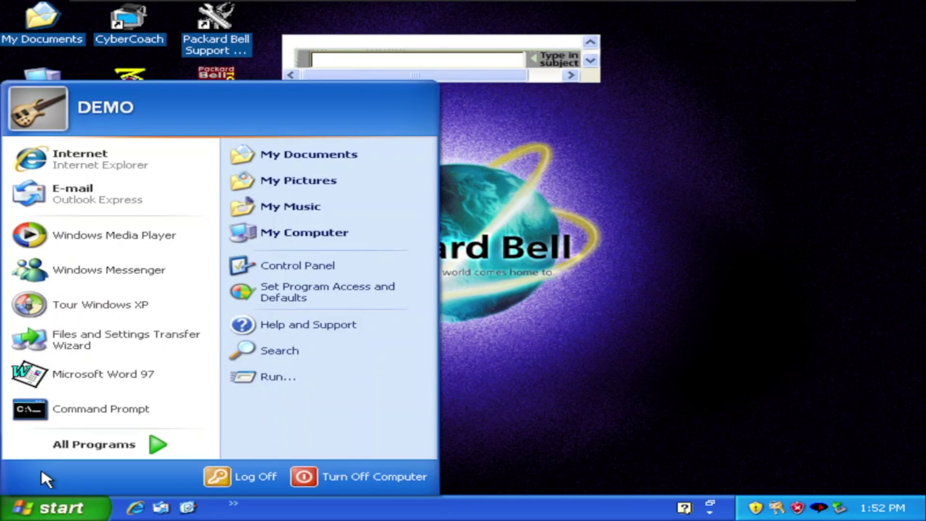
# Step: Launch Microsoft Chat from the Internet Explorer programs, skip the server connection, and stay offline
pyautogui.click(41, 447)
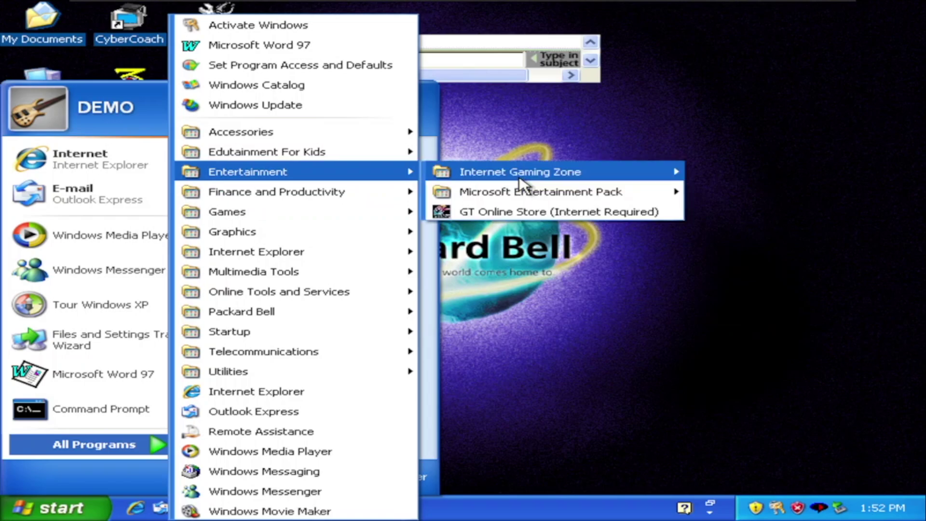
pyautogui.moveTo(331, 217)
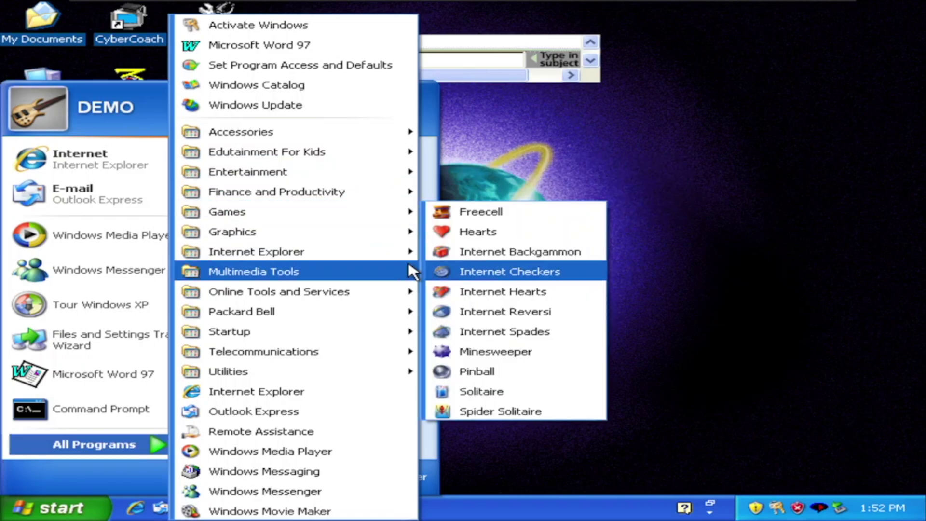
pyautogui.click(432, 255)
pyautogui.click(421, 375)
pyautogui.click(361, 233)
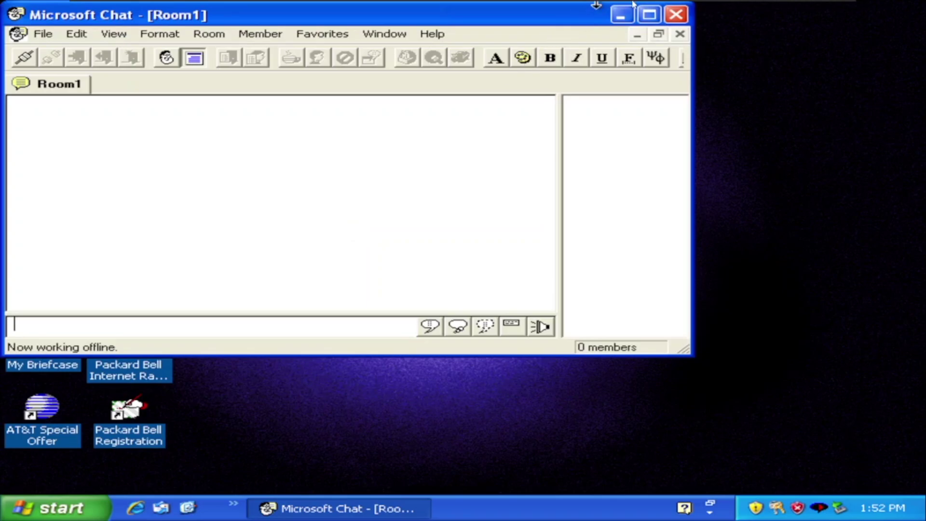
pyautogui.click(463, 5)
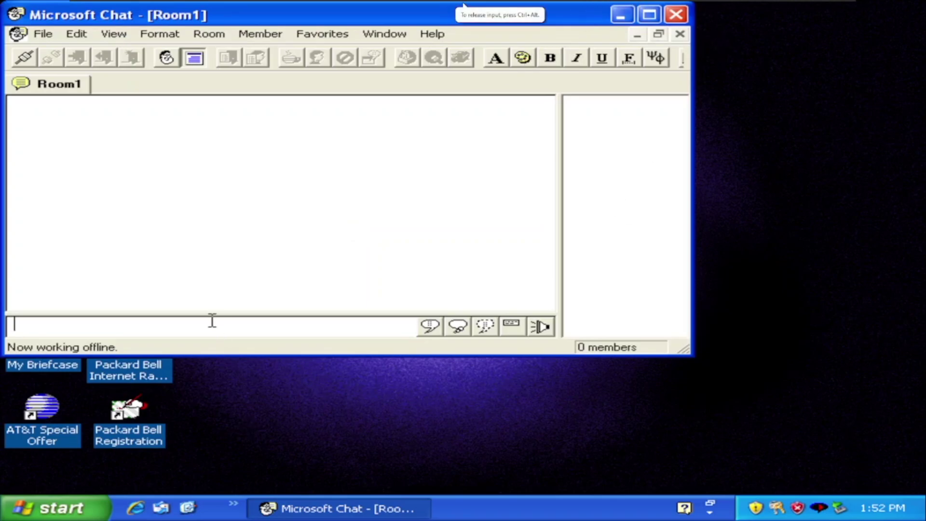
# Step: Close Microsoft Chat and open Local Disk (C:) from My Computer
pyautogui.click(675, 15)
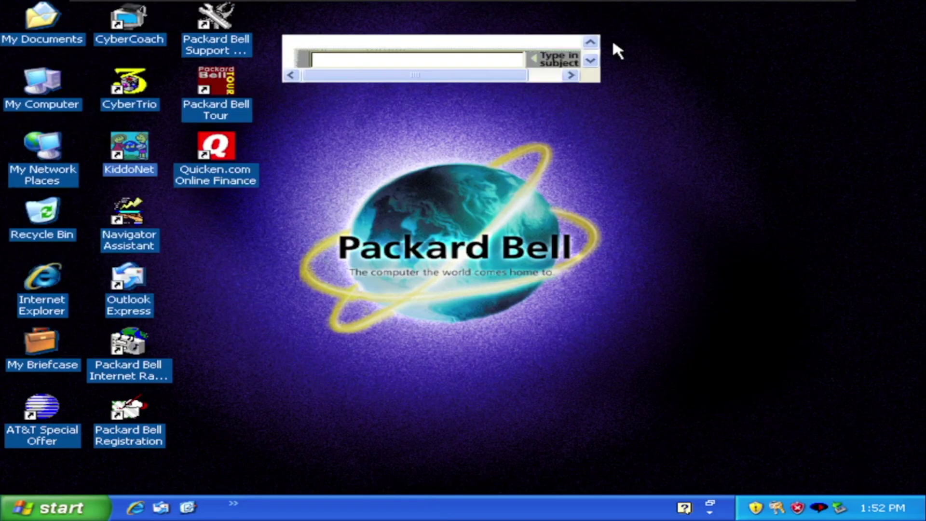
pyautogui.rightClick(202, 256)
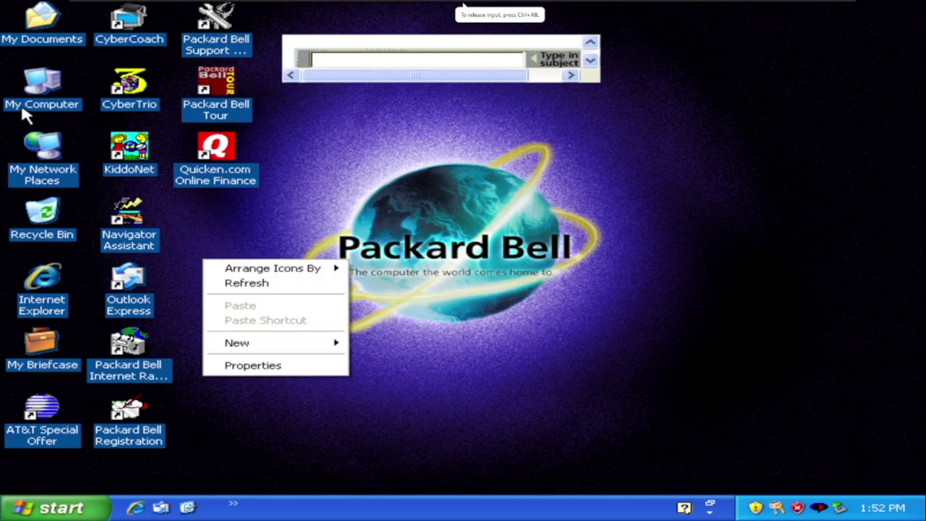
pyautogui.doubleClick(22, 105)
pyautogui.click(302, 221)
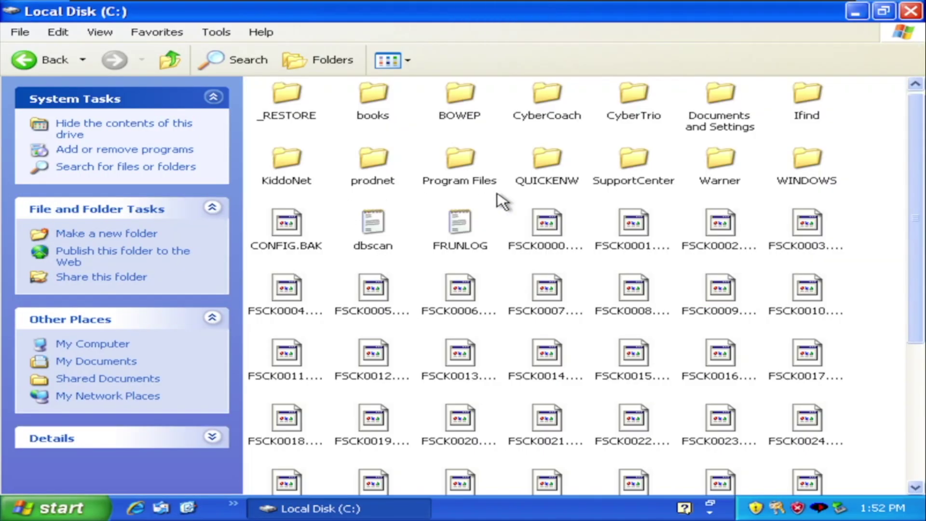
# Step: Open the WINDOWS folder, show its hidden contents and scroll through the files, selecting DemoMode
pyautogui.moveTo(915, 165); pyautogui.dragTo(858, 181)
pyautogui.doubleClick(801, 154)
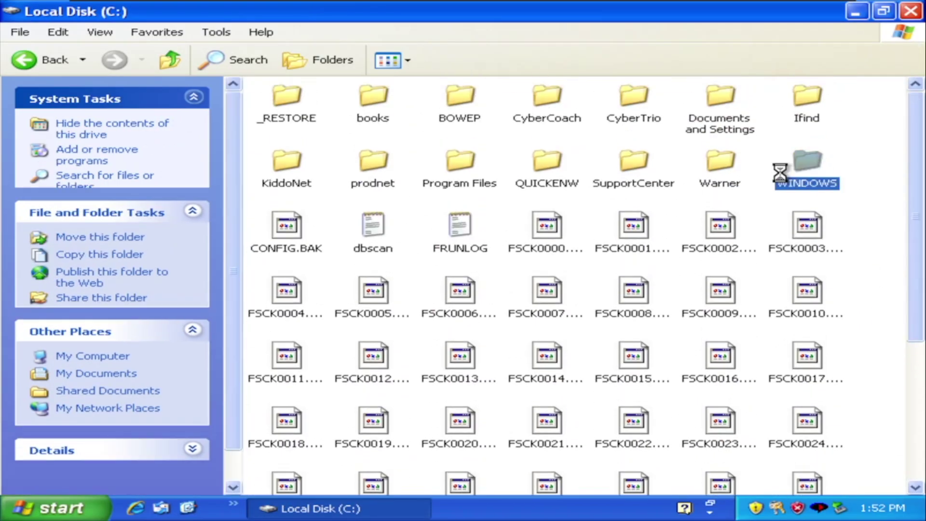
pyautogui.click(453, 207)
pyautogui.scroll(-3, 454, 207)
pyautogui.scroll(-5, 545, 183)
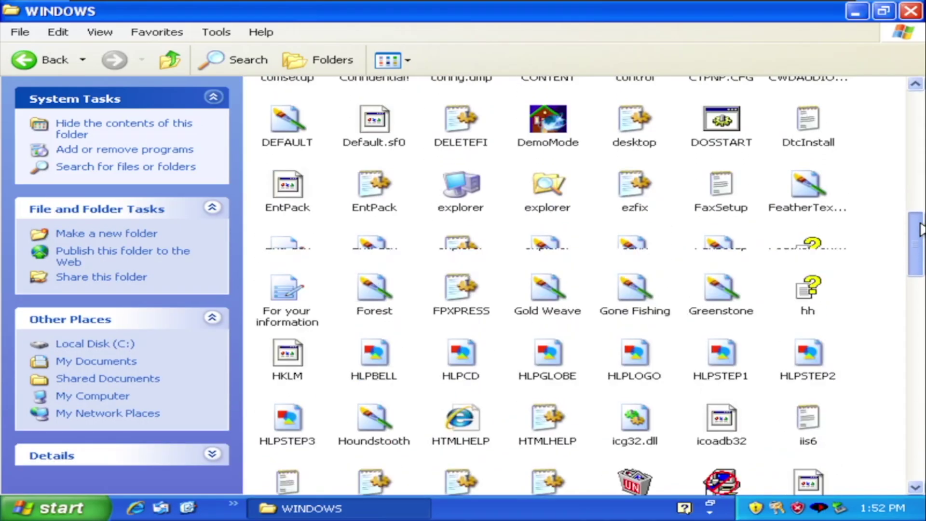
pyautogui.click(545, 181)
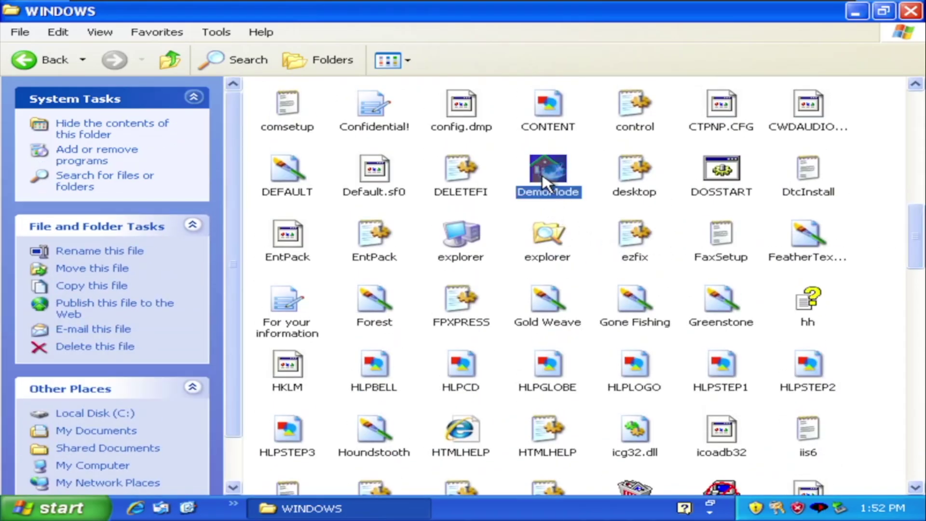
pyautogui.moveTo(922, 229); pyautogui.dragTo(902, 470)
# Step: Preview desktop backgrounds such as Dangerous Creatures, Coffee Bean, FeatherTexture and Paradise in Display Properties
pyautogui.click(911, 11)
pyautogui.rightClick(634, 366)
pyautogui.click(646, 471)
pyautogui.click(149, 94)
pyautogui.scroll(-1, 181, 332)
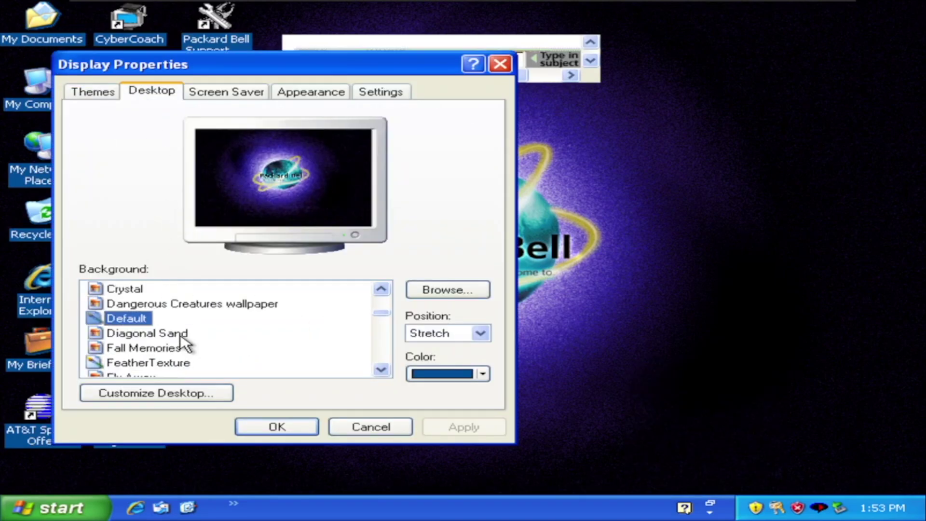
pyautogui.click(179, 307)
pyautogui.press('Up')
pyautogui.press('Up')
pyautogui.press('Down')
pyautogui.press('Down')
pyautogui.press('Down')
pyautogui.press('Down')
pyautogui.press('Down')
pyautogui.press('Down')
pyautogui.press('Down')
pyautogui.press('Down')
pyautogui.press('Down')
pyautogui.press('Down')
pyautogui.press('Down')
pyautogui.press('Down')
pyautogui.press('Down')
pyautogui.press('Down')
pyautogui.press('Down')
pyautogui.press('Down')
pyautogui.press('Down')
pyautogui.press('Down')
pyautogui.press('Down')
pyautogui.press('Down')
pyautogui.press('Down')
pyautogui.press('Down')
pyautogui.press('Down')
pyautogui.press('Down')
pyautogui.press('Up')
pyautogui.press('Down')
pyautogui.press('Down')
pyautogui.press('Down')
pyautogui.press('Down')
pyautogui.press('Down')
pyautogui.press('Down')
pyautogui.press('Down')
pyautogui.press('Down')
pyautogui.press('Down')
pyautogui.press('Down')
pyautogui.press('Down')
pyautogui.press('Down')
pyautogui.press('Down')
pyautogui.press('Down')
pyautogui.press('Down')
pyautogui.press('Down')
pyautogui.press('Down')
pyautogui.press('Down')
pyautogui.press('Down')
pyautogui.press('Down')
pyautogui.press('Down')
pyautogui.press('Down')
# Step: Leave the Default background selected and open Local Disk (C:) from My Computer
pyautogui.scroll(4, 164, 324)
pyautogui.scroll(8, 164, 324)
pyautogui.rightClick(97, 290)
pyautogui.rightClick(99, 307)
pyautogui.press('Escape')
pyautogui.click(18, 78)
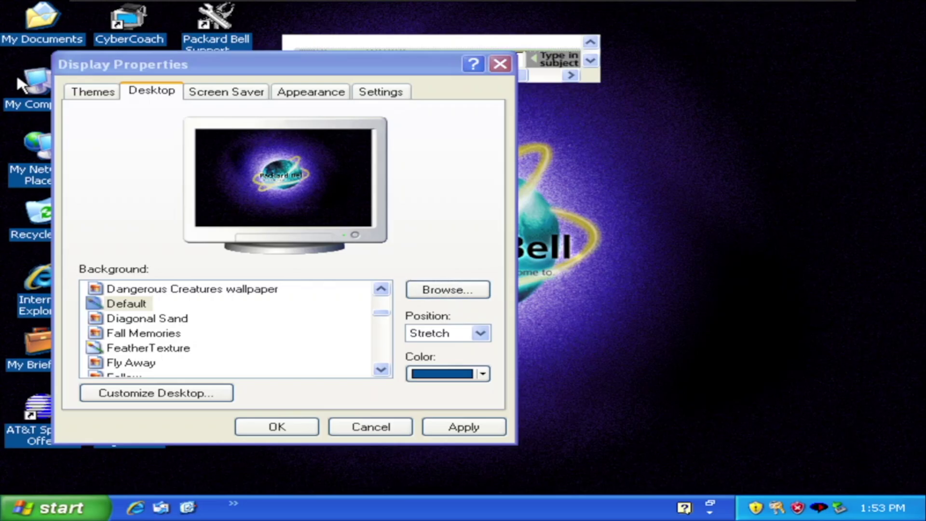
pyautogui.doubleClick(16, 74)
pyautogui.doubleClick(410, 210)
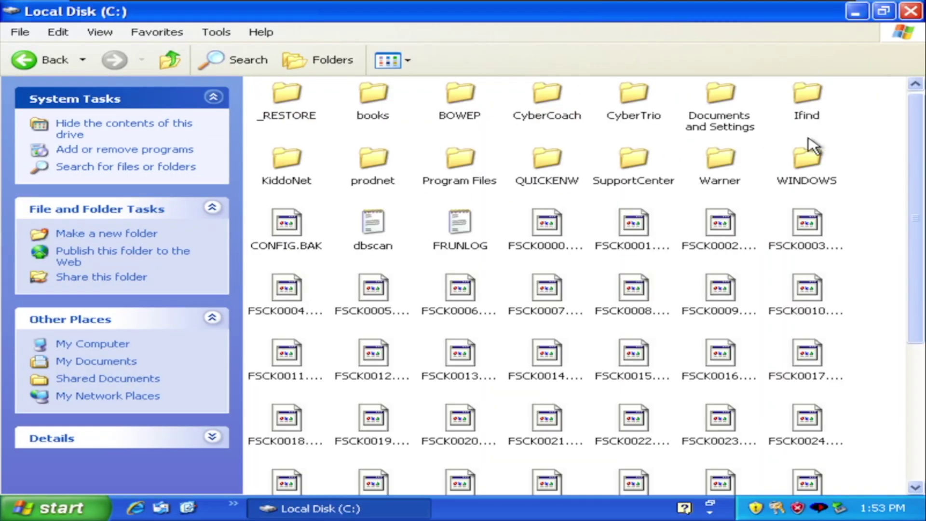
# Step: Open the WINDOWS folder and view the WINUPD image
pyautogui.doubleClick(811, 147)
pyautogui.moveTo(913, 111); pyautogui.dragTo(839, 468)
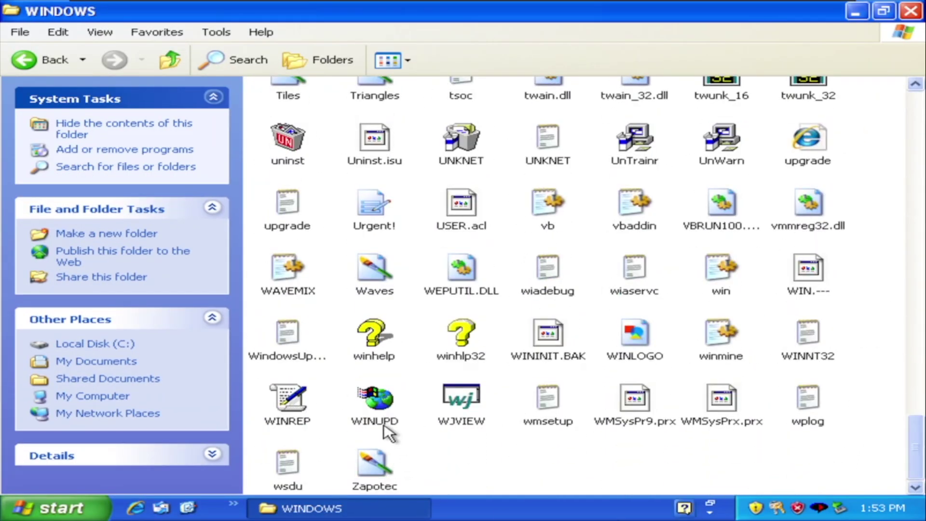
pyautogui.doubleClick(384, 426)
pyautogui.click(761, 91)
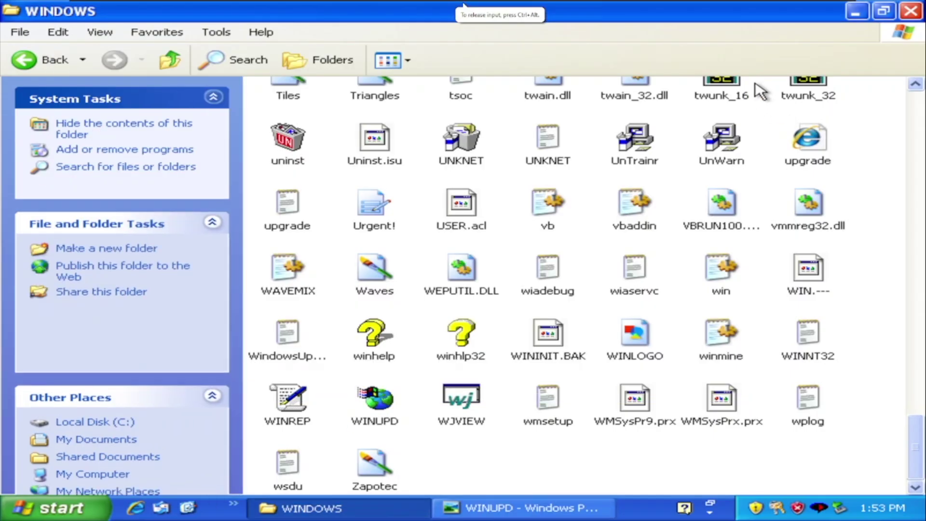
# Step: Restore the WINDOWS folder window and move the DEFAULT file out onto the desktop
pyautogui.scroll(15, 791, 227)
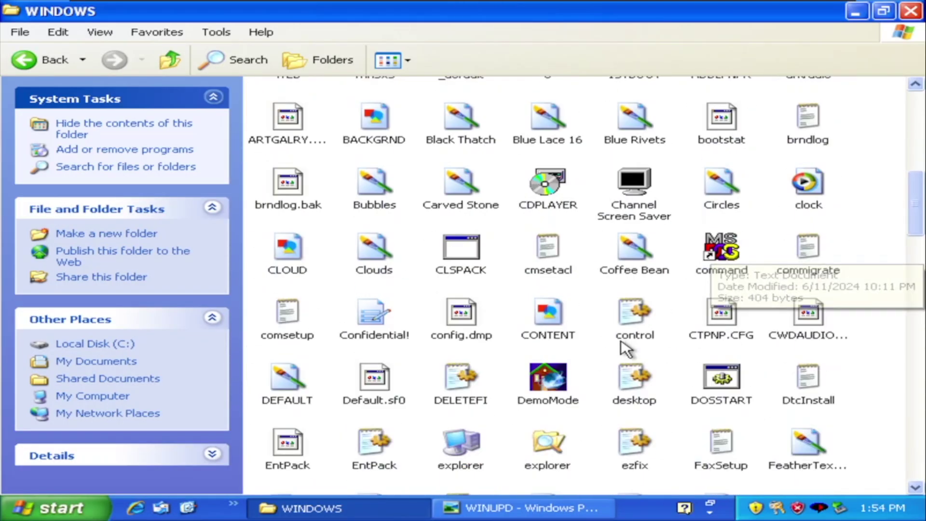
pyautogui.doubleClick(570, 20)
pyautogui.scroll(20, 454, 408)
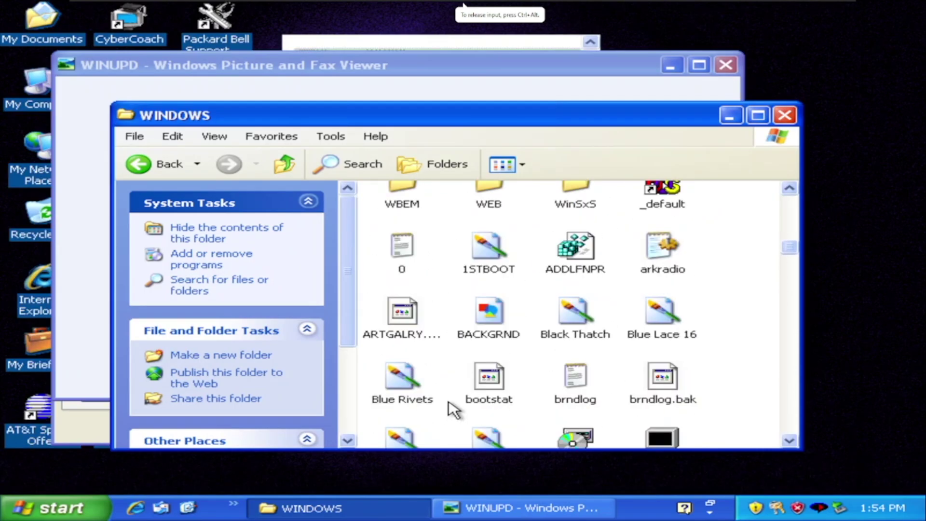
pyautogui.scroll(-10, 452, 408)
pyautogui.click(400, 288)
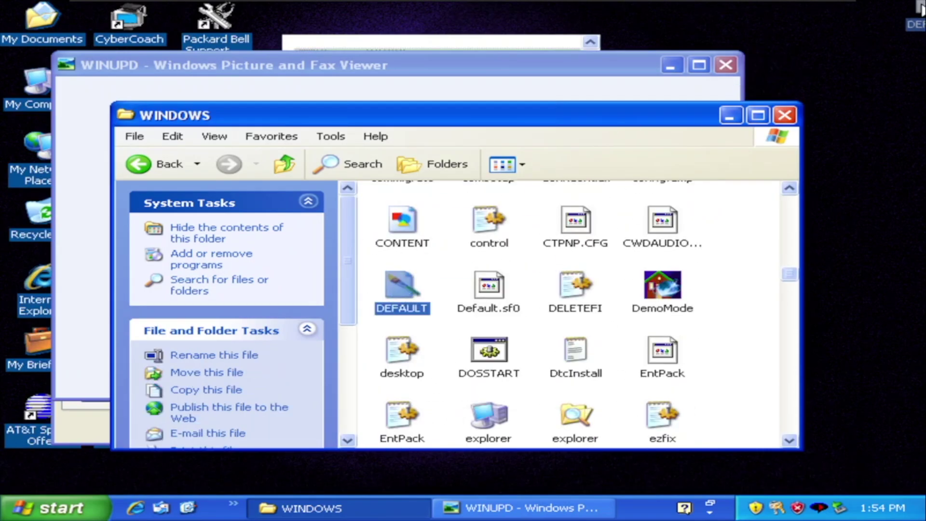
pyautogui.press('Delete')
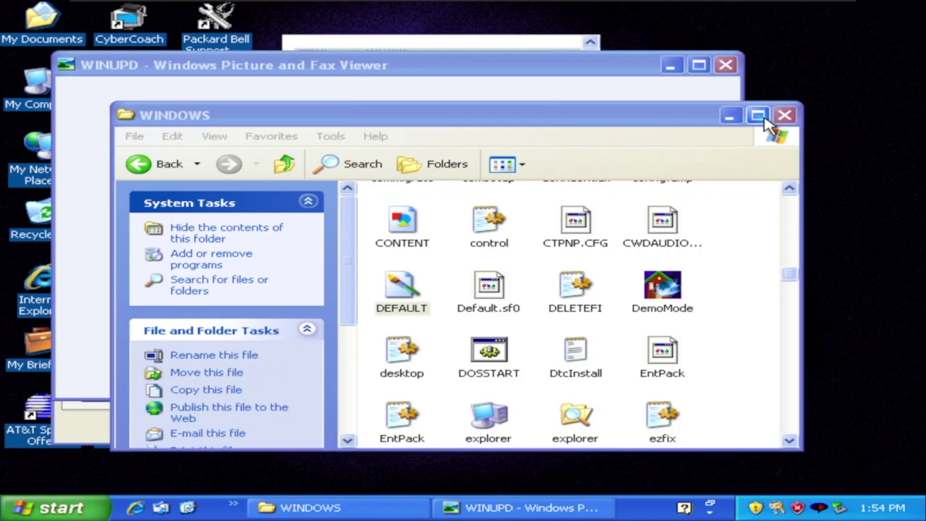
# Step: Close the WINDOWS folder, the WINUPD picture viewer and Display Properties
pyautogui.click(784, 116)
pyautogui.click(725, 65)
pyautogui.click(472, 63)
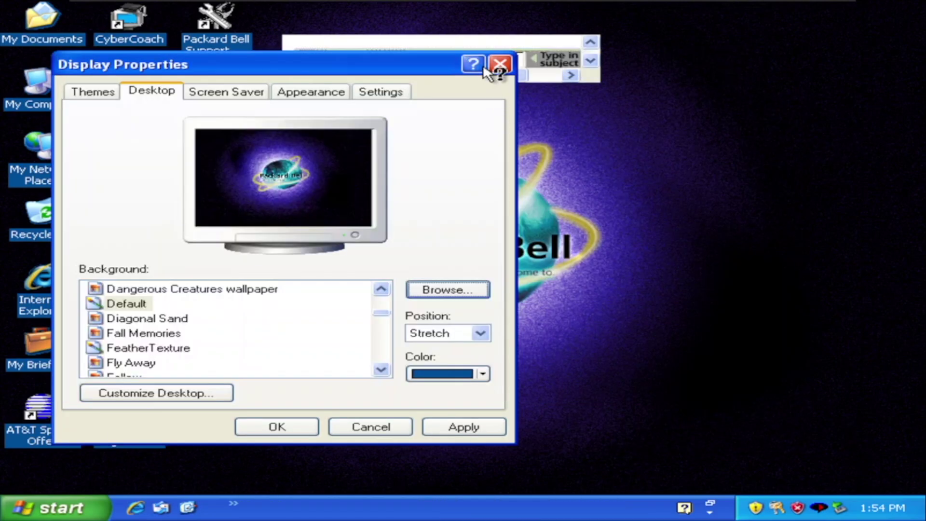
pyautogui.click(497, 64)
# Step: Launch the Packard Bell Tour, exit it, and bring up the VMware Workstation menu
pyautogui.moveTo(179, 4)
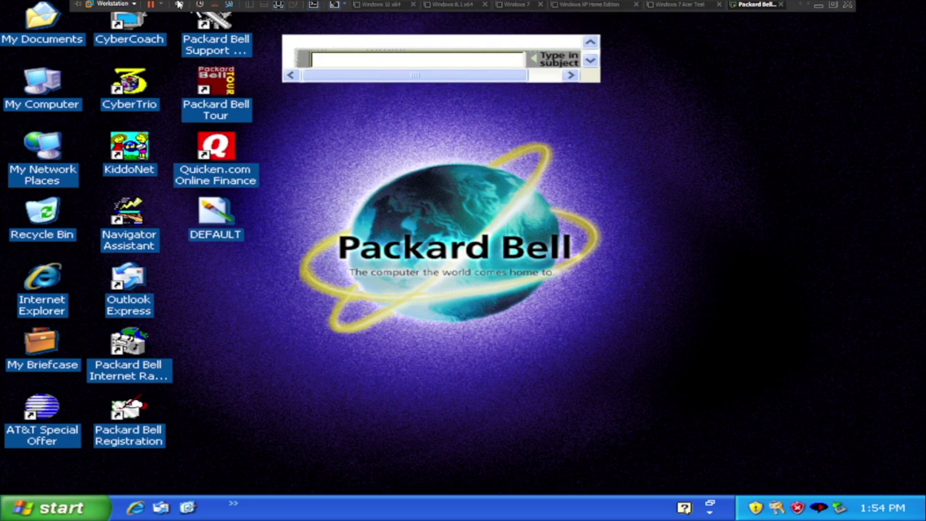
pyautogui.doubleClick(202, 94)
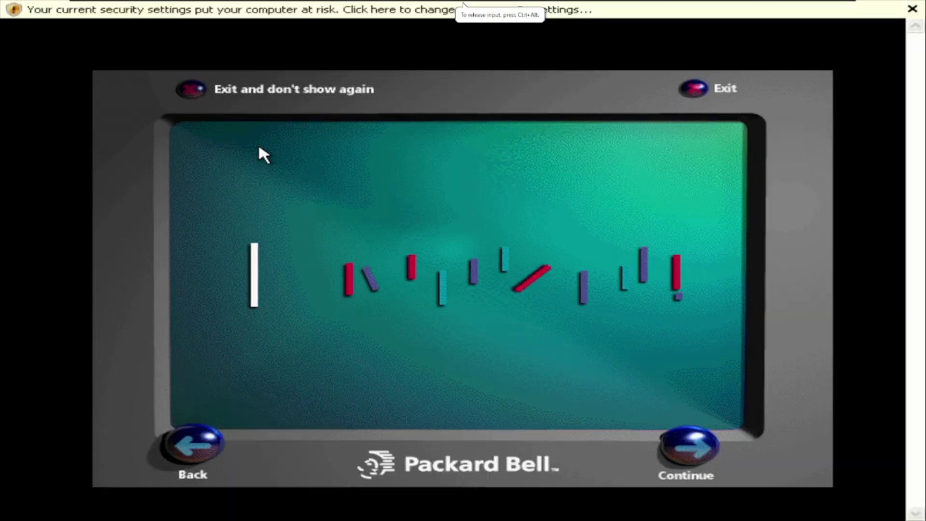
pyautogui.click(708, 93)
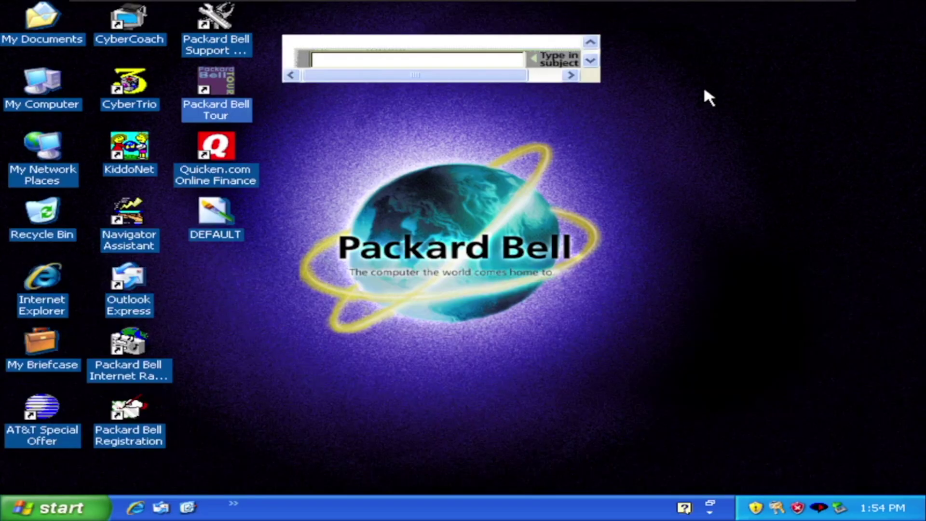
pyautogui.moveTo(389, 4)
pyautogui.click(134, 6)
# Step: Power on the Vista VM and choose Ask me later for automatic updates during setup
pyautogui.moveTo(128, 51)
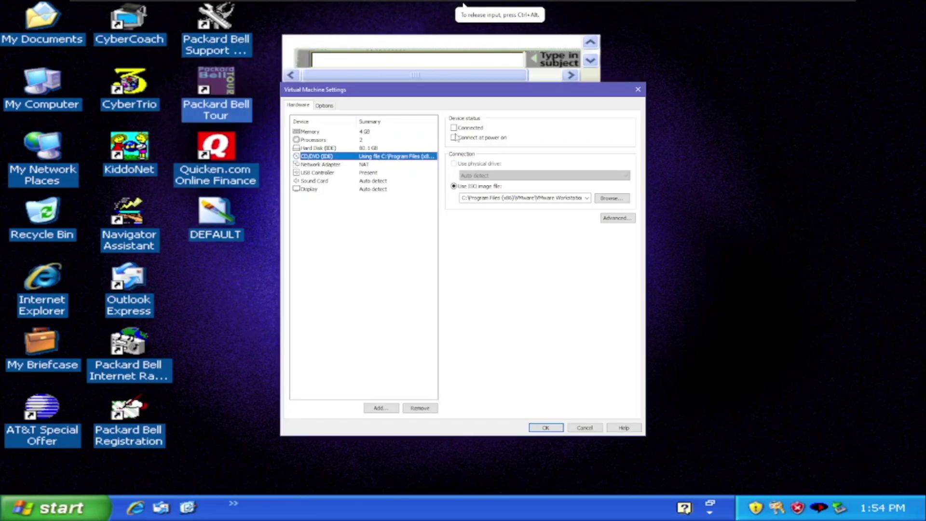
pyautogui.click(606, 196)
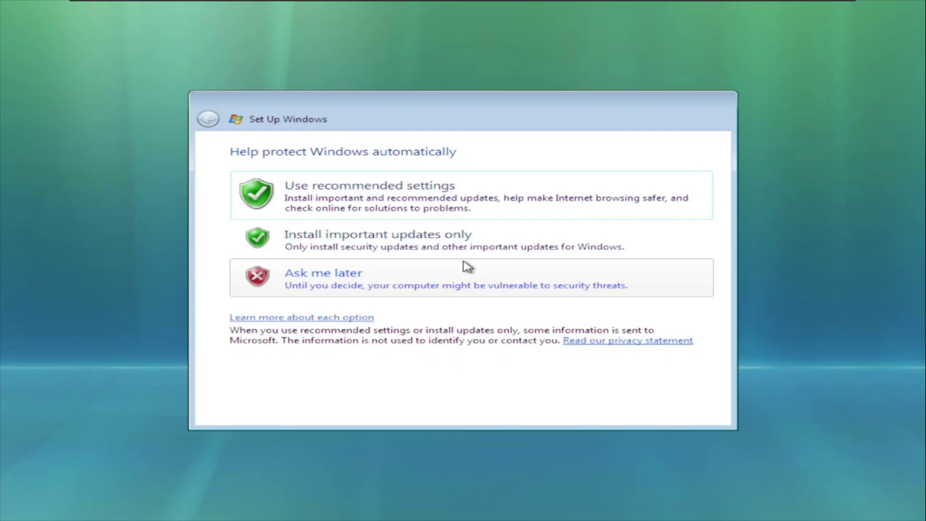
pyautogui.click(467, 266)
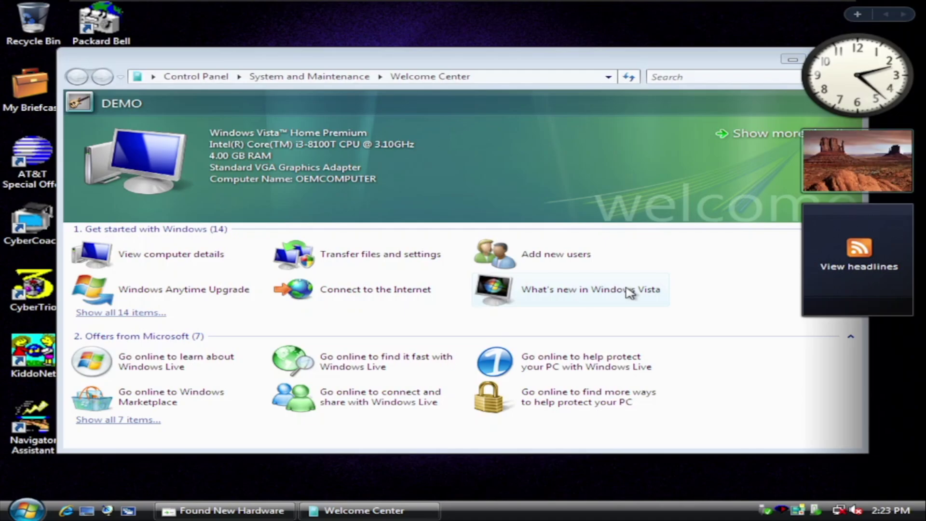
# Step: Close Welcome Center, dismiss the Ethernet, SCSI and Base System Device driver prompts, then launch Internet Explorer
pyautogui.moveTo(526, 65); pyautogui.dragTo(133, 205)
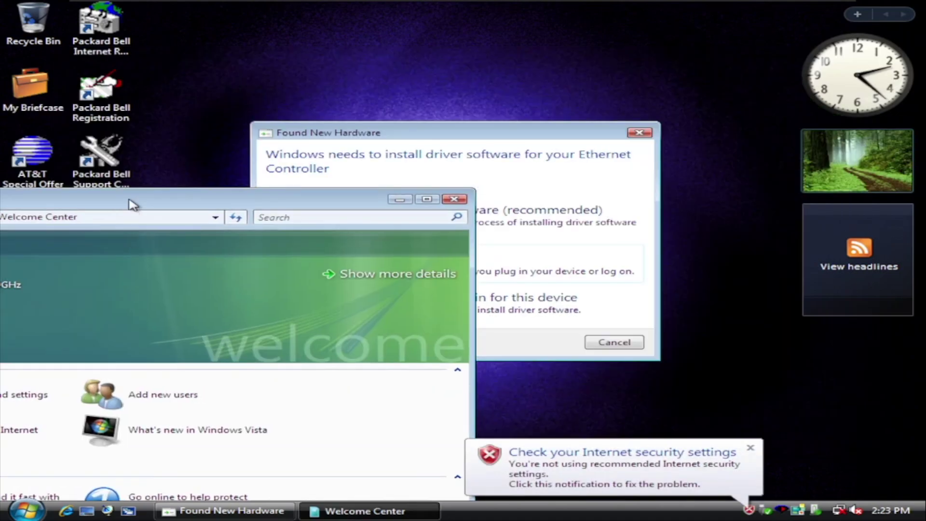
pyautogui.click(454, 198)
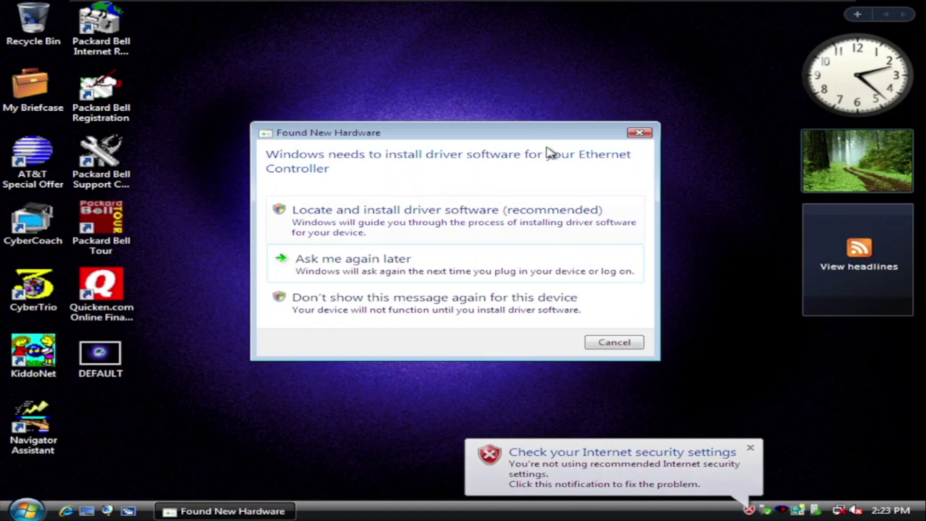
pyautogui.click(640, 133)
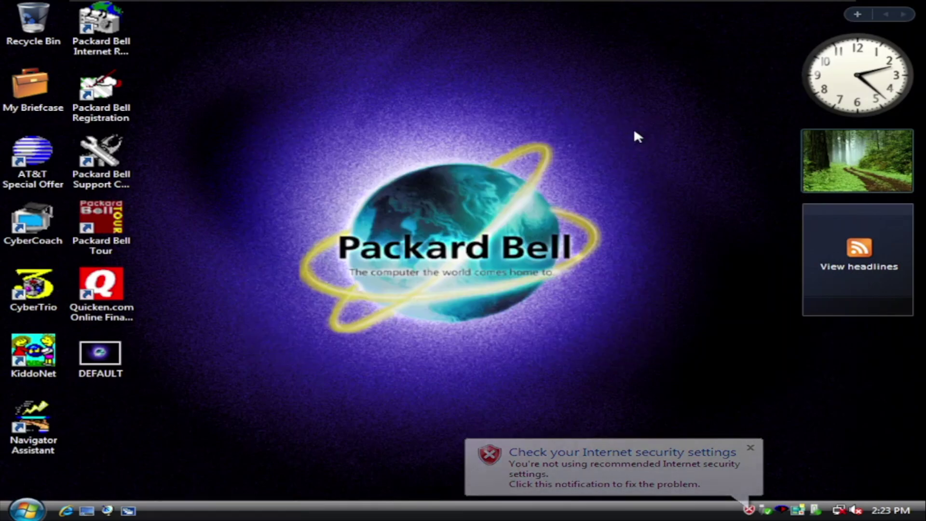
pyautogui.click(641, 123)
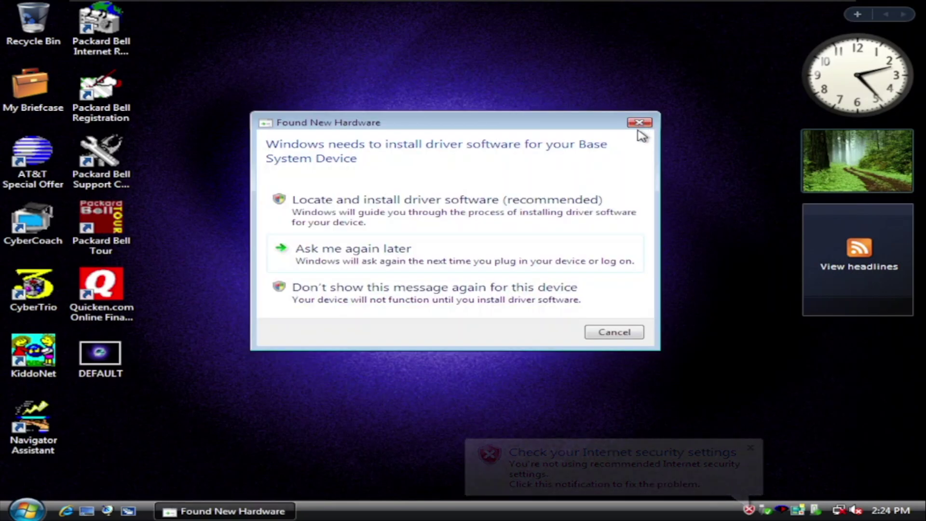
pyautogui.click(640, 123)
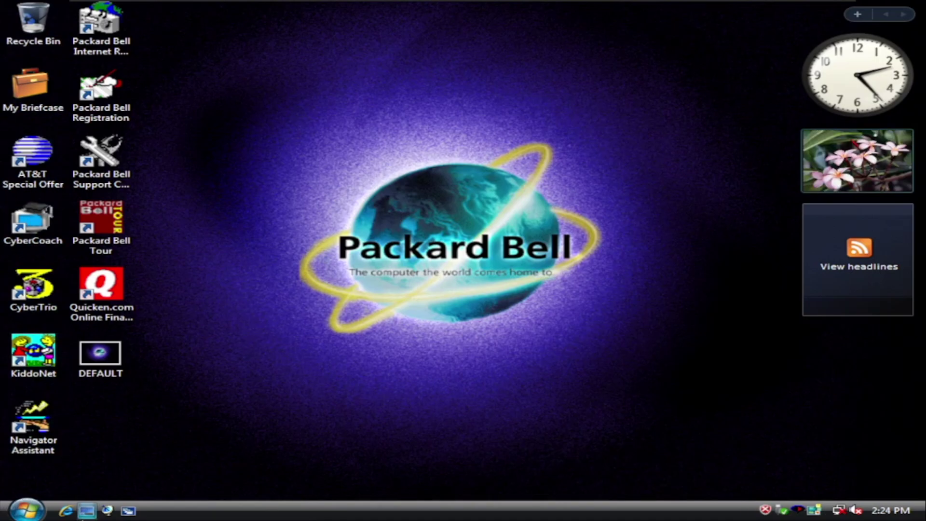
pyautogui.click(68, 512)
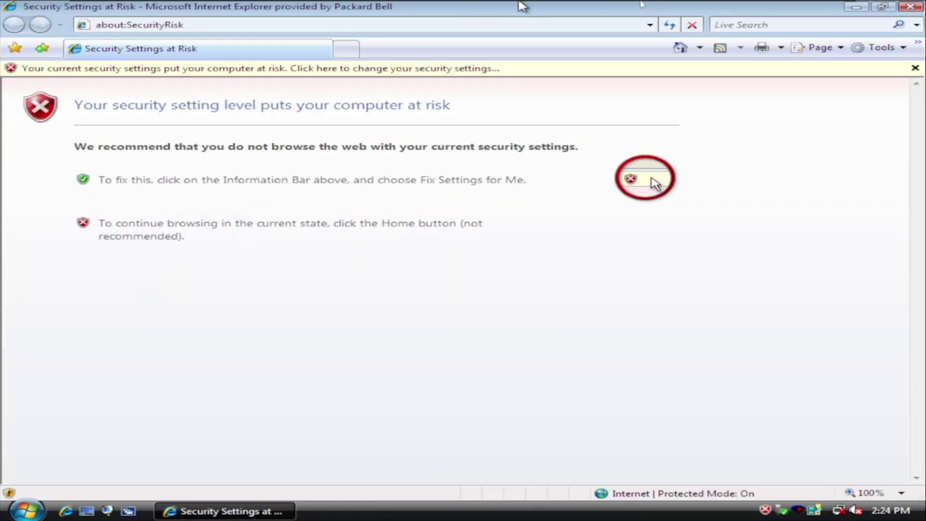
# Step: Try loading the Internet Explorer home page, then choose Work Offline to leave the browser
pyautogui.click(680, 47)
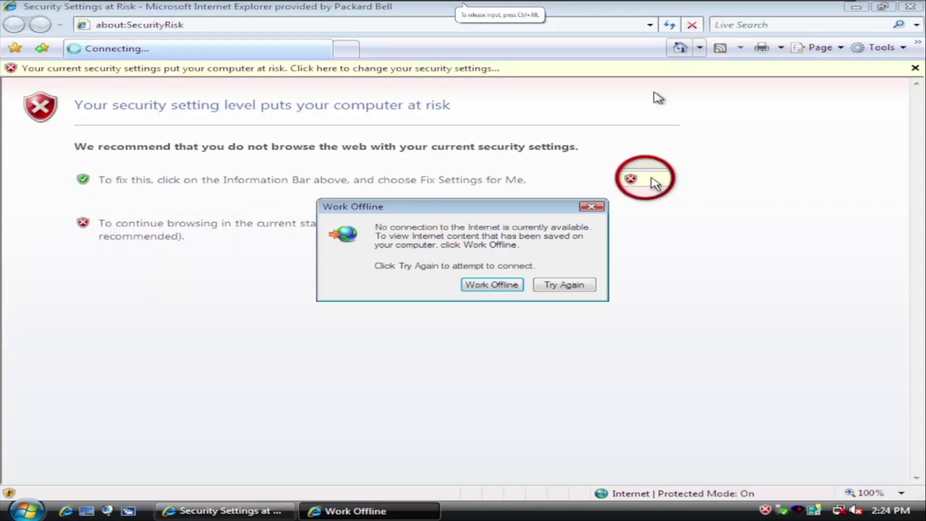
pyautogui.click(510, 290)
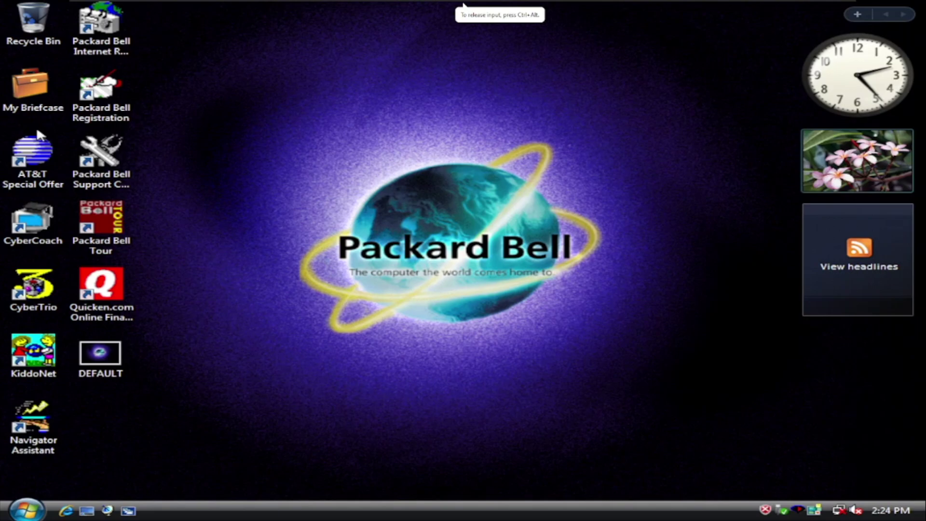
# Step: Launch and close the AT&T Special Offer and Packard Bell Tour programs
pyautogui.doubleClick(40, 149)
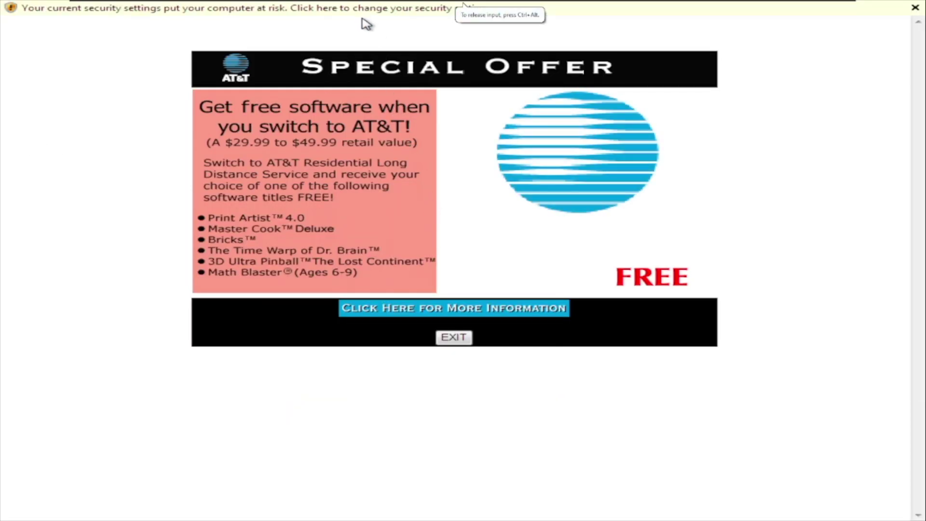
pyautogui.hotkey('alt', 'F4')
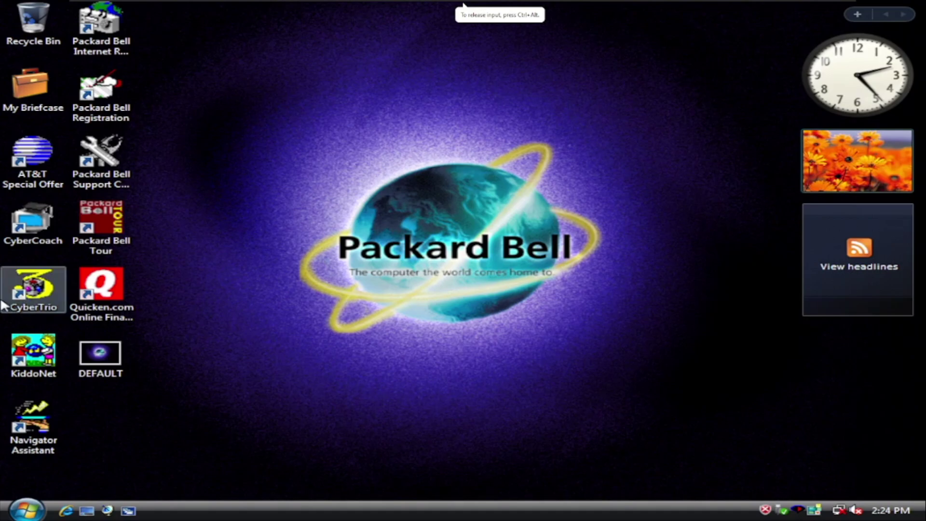
pyautogui.doubleClick(91, 213)
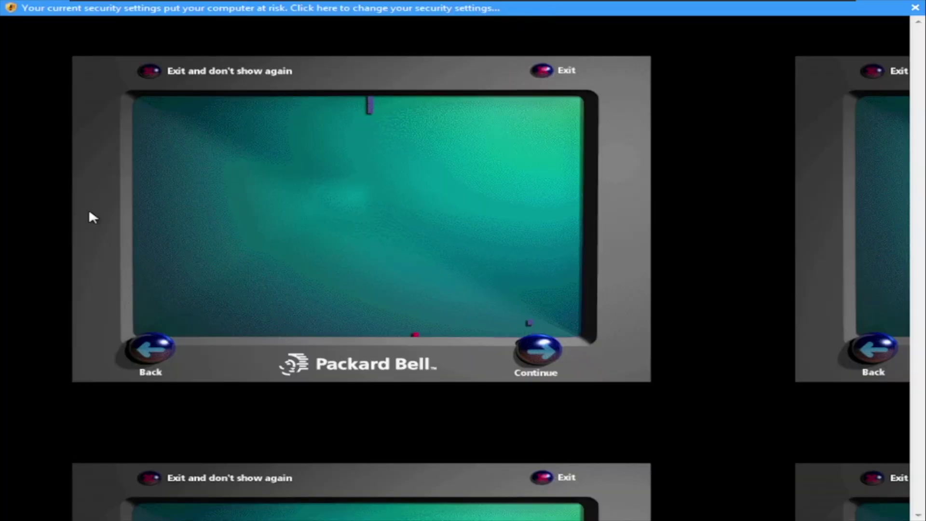
pyautogui.hotkey('alt', 'F4')
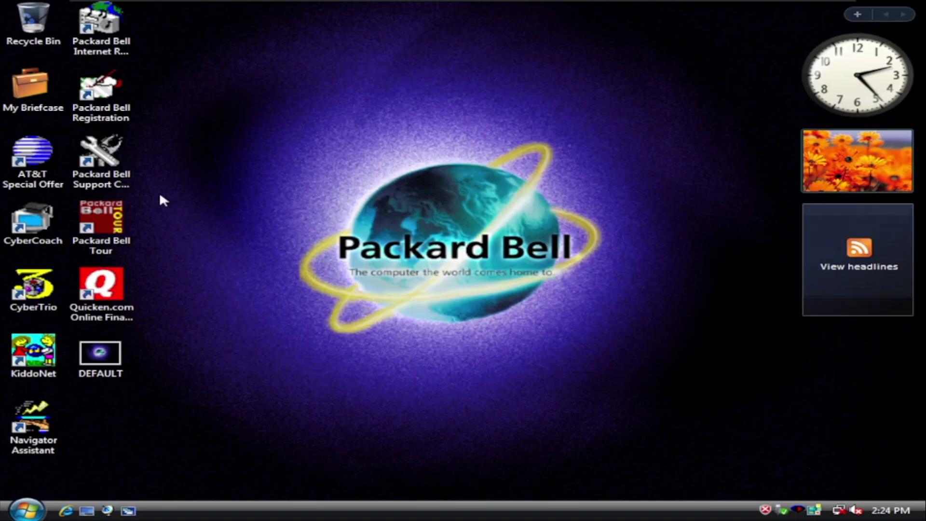
# Step: Try KiddoNet, dismiss its access-denied error, and open Packard Bell Navigator Assistant
pyautogui.doubleClick(29, 348)
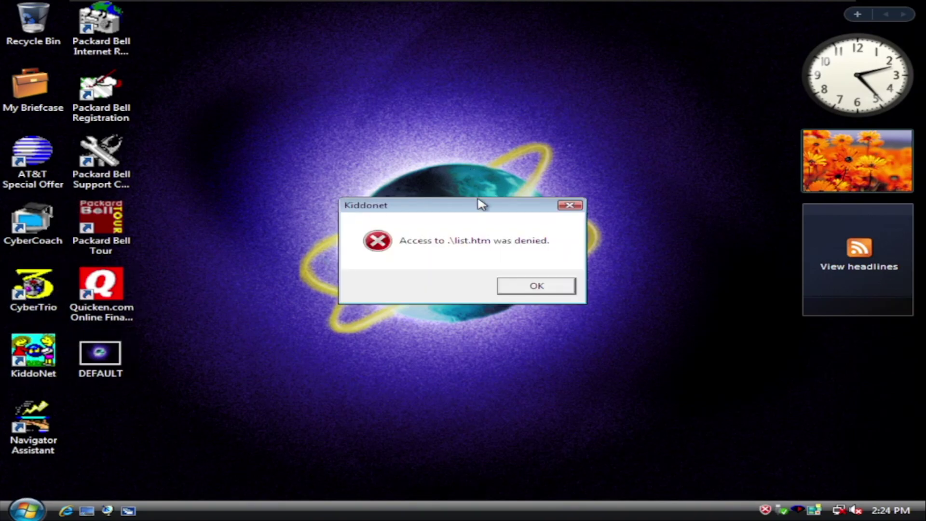
pyautogui.press('Return')
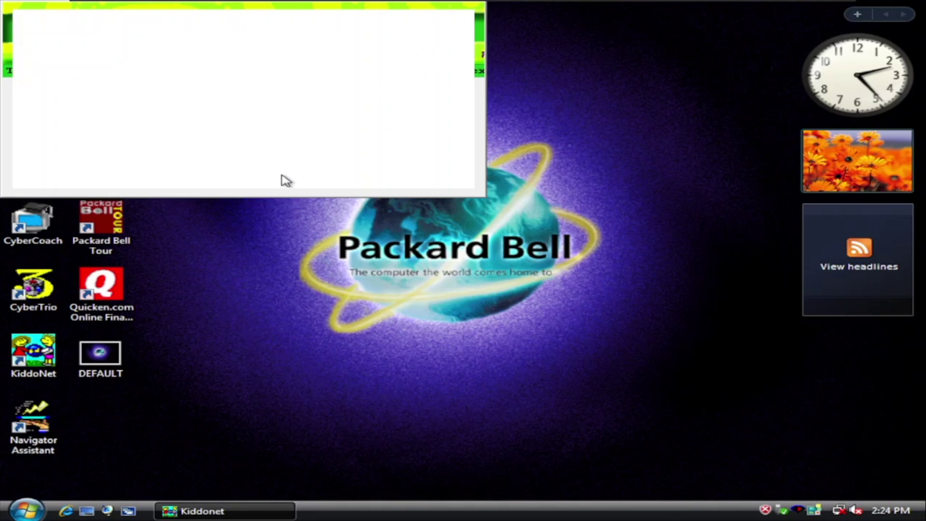
pyautogui.press('super')
pyautogui.press('super')
pyautogui.doubleClick(7, 427)
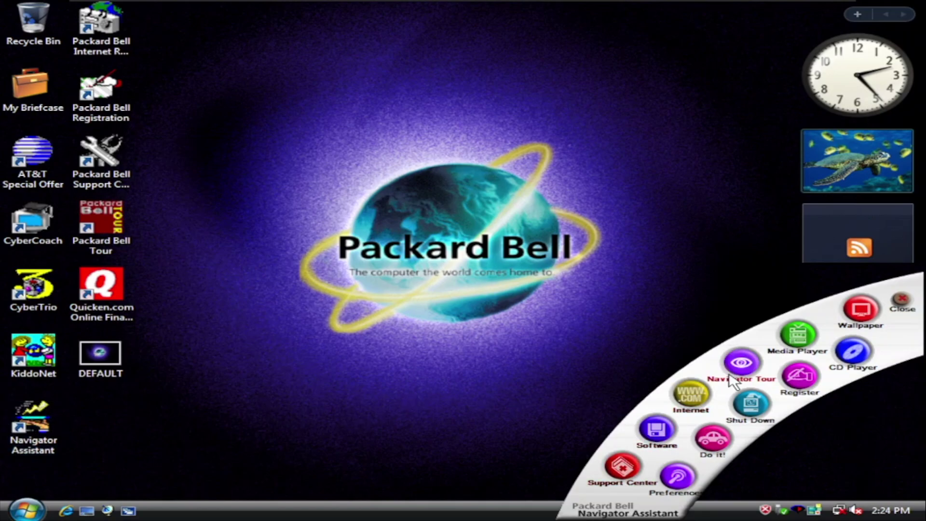
# Step: Cycle through several Packard Bell wallpapers with Navigator Assistant's Wallpaper button, ending on blue texture
pyautogui.click(894, 313)
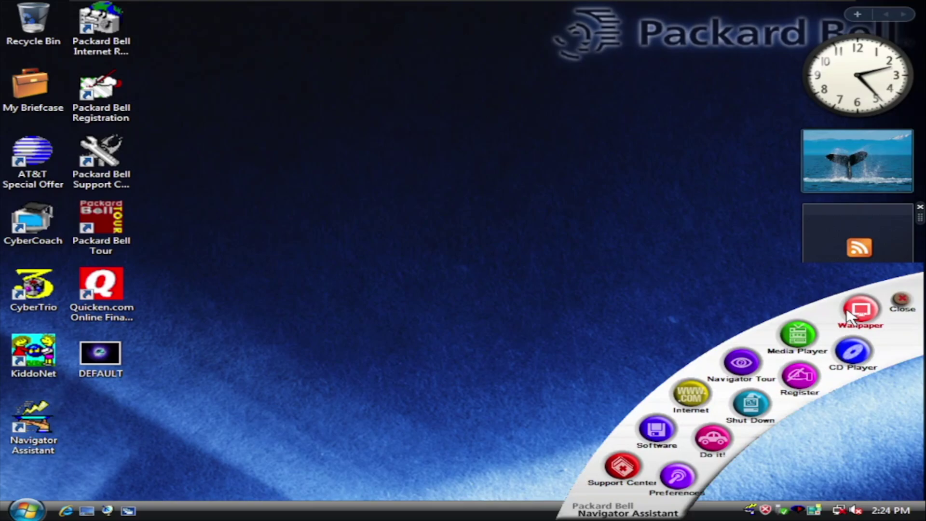
pyautogui.click(849, 314)
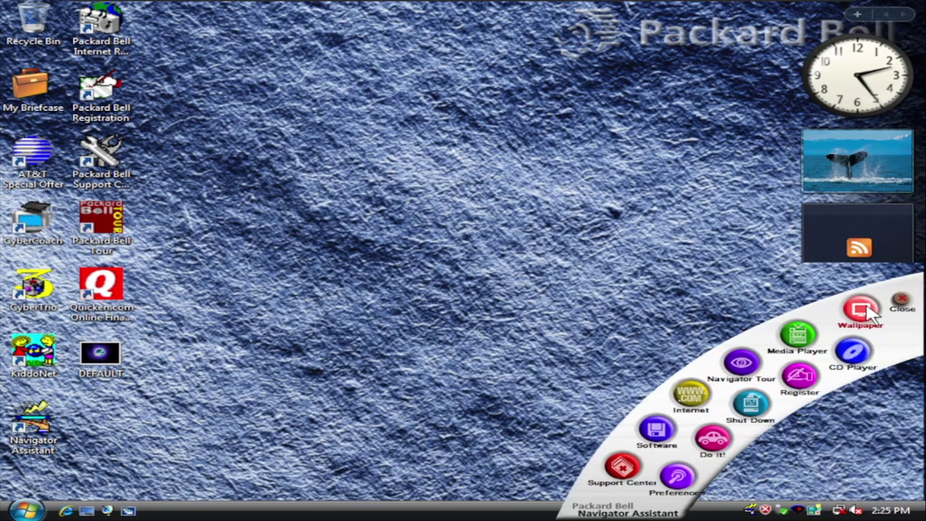
pyautogui.click(849, 315)
pyautogui.rightClick(100, 340)
pyautogui.click(166, 161)
pyautogui.click(854, 314)
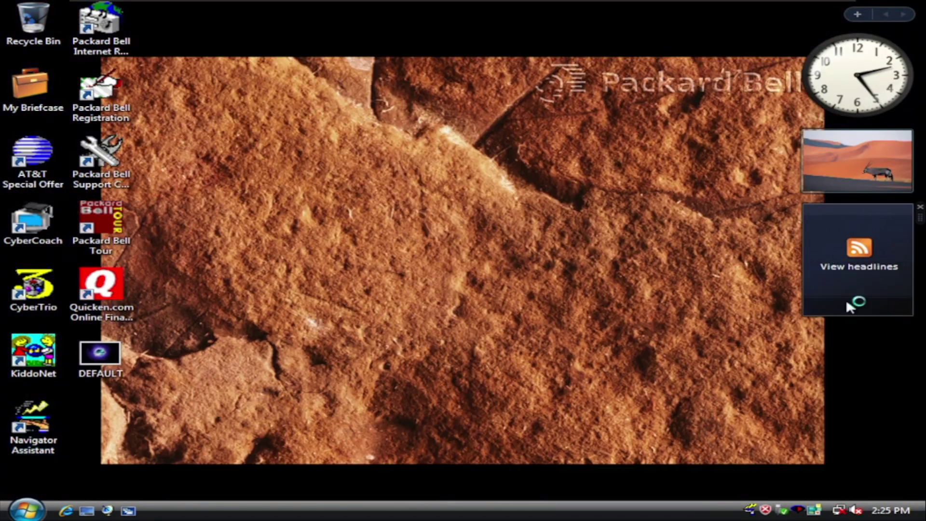
pyautogui.click(854, 314)
pyautogui.click(853, 313)
pyautogui.doubleClick(29, 425)
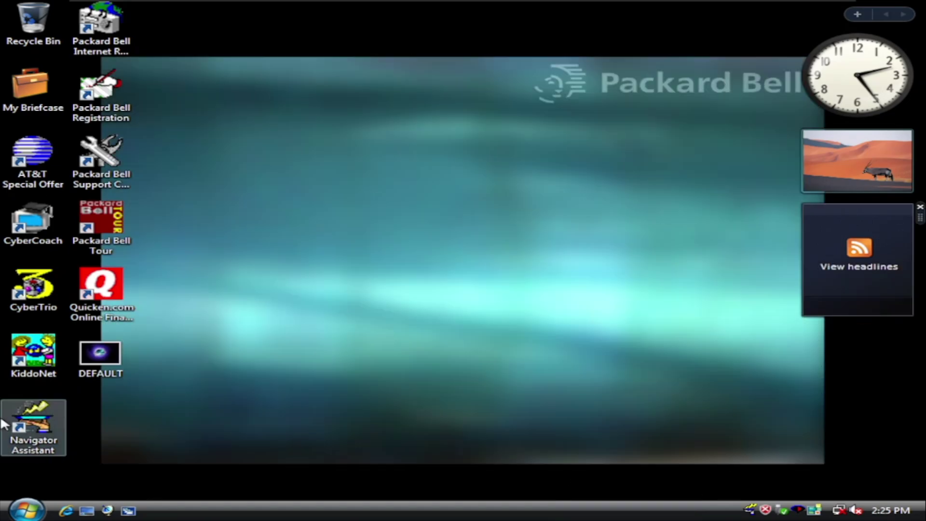
pyautogui.click(854, 313)
# Step: Set the desktop background positioning to Fit to screen in Personalization and apply it
pyautogui.rightClick(92, 394)
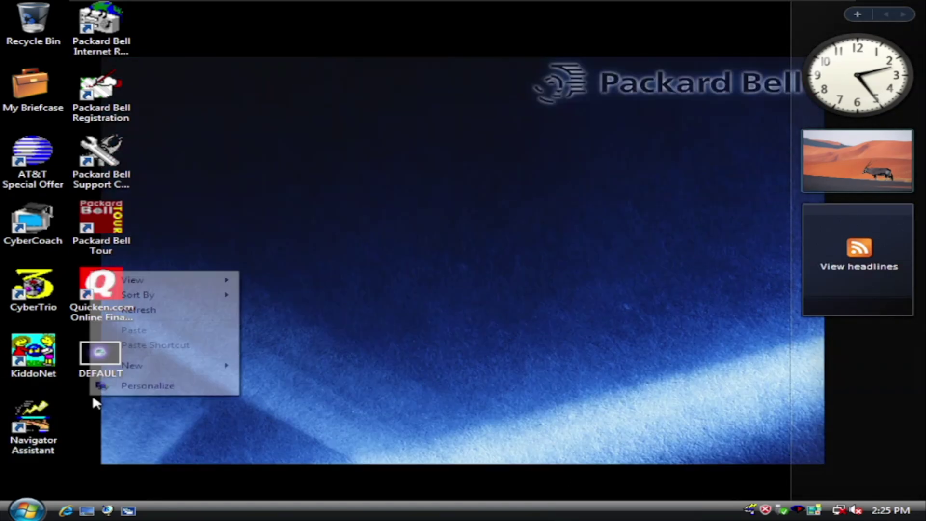
pyautogui.click(132, 389)
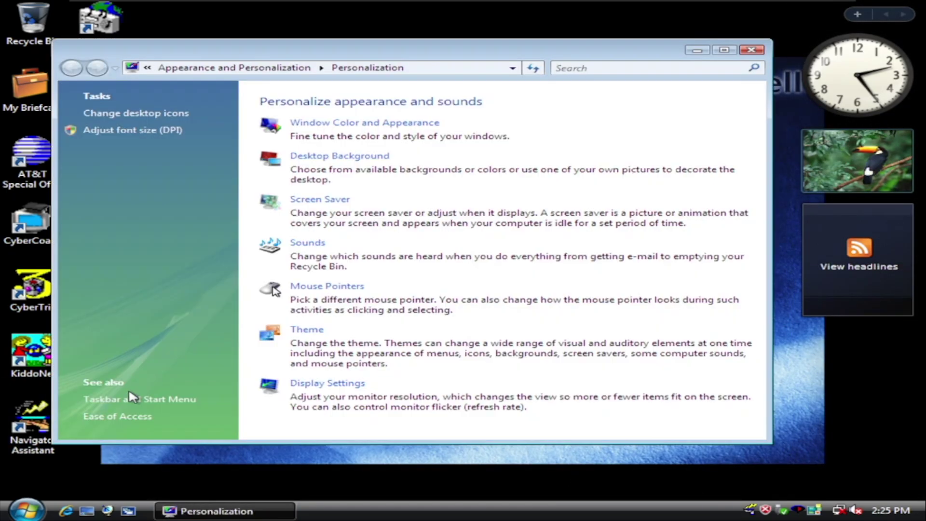
pyautogui.click(333, 157)
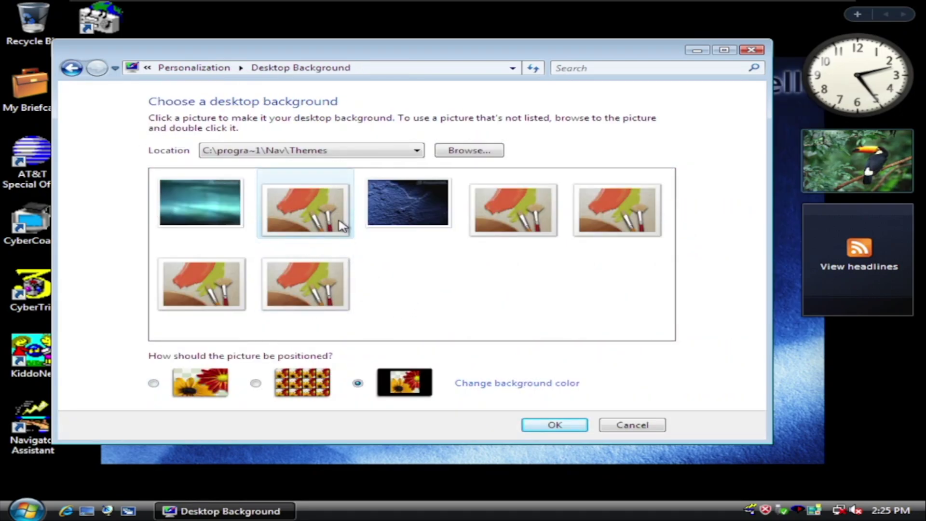
pyautogui.click(215, 393)
pyautogui.click(552, 424)
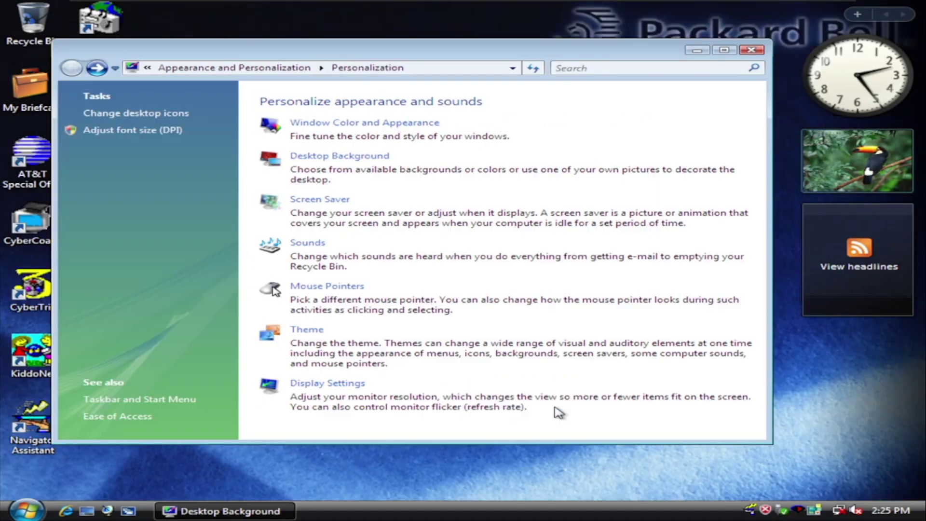
pyautogui.click(751, 50)
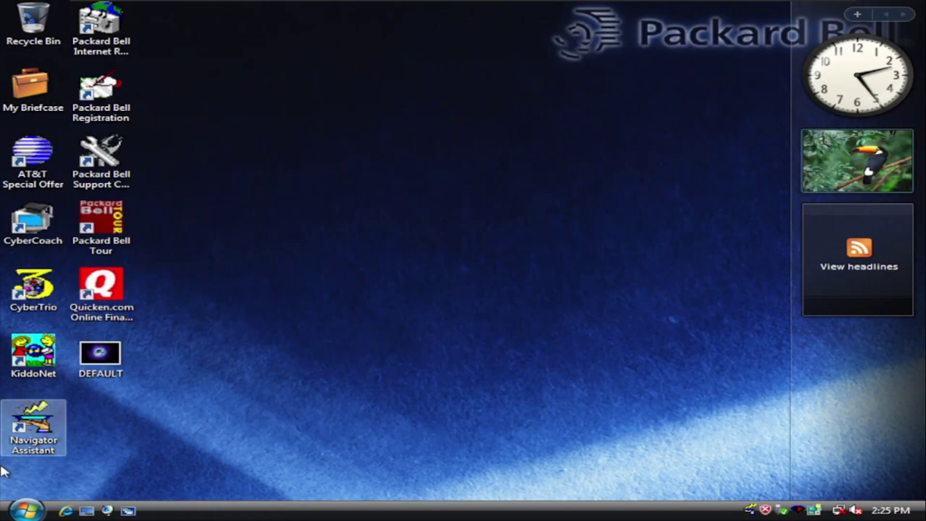
# Step: Try Windows Messaging from All Programs and dismiss its incompatible program warning
pyautogui.click(27, 510)
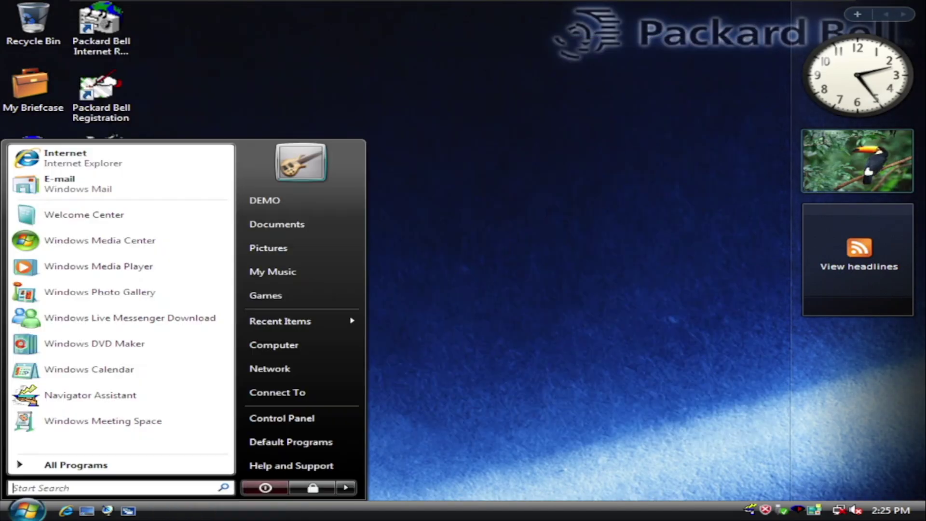
pyautogui.click(43, 464)
pyautogui.scroll(-2, 65, 362)
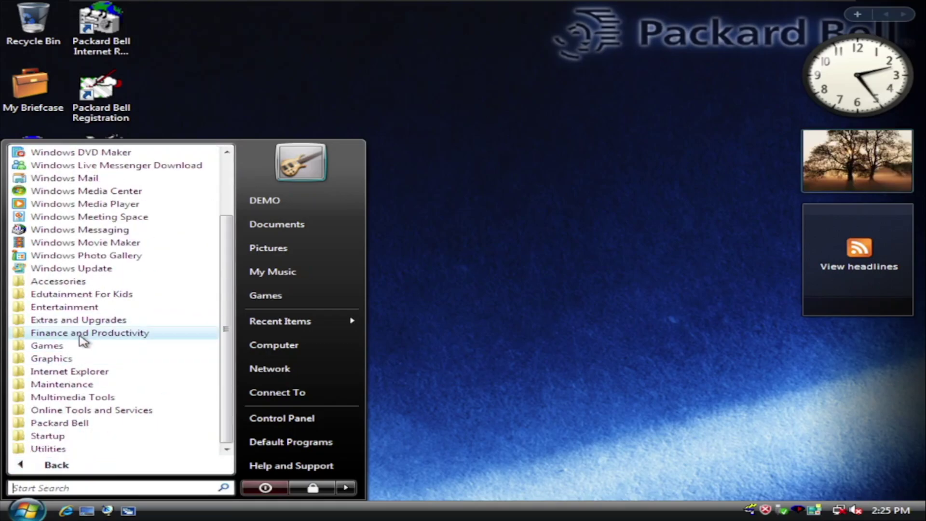
pyautogui.click(74, 230)
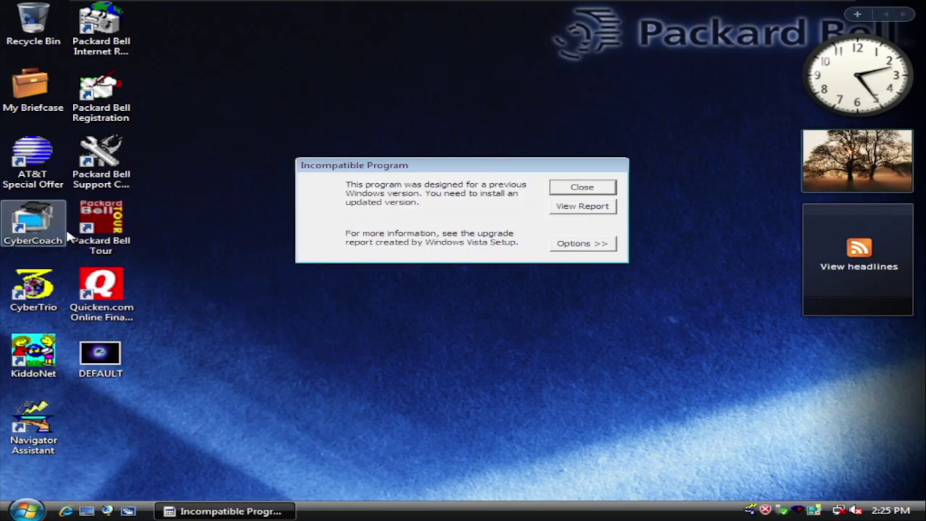
pyautogui.click(577, 188)
pyautogui.click(26, 510)
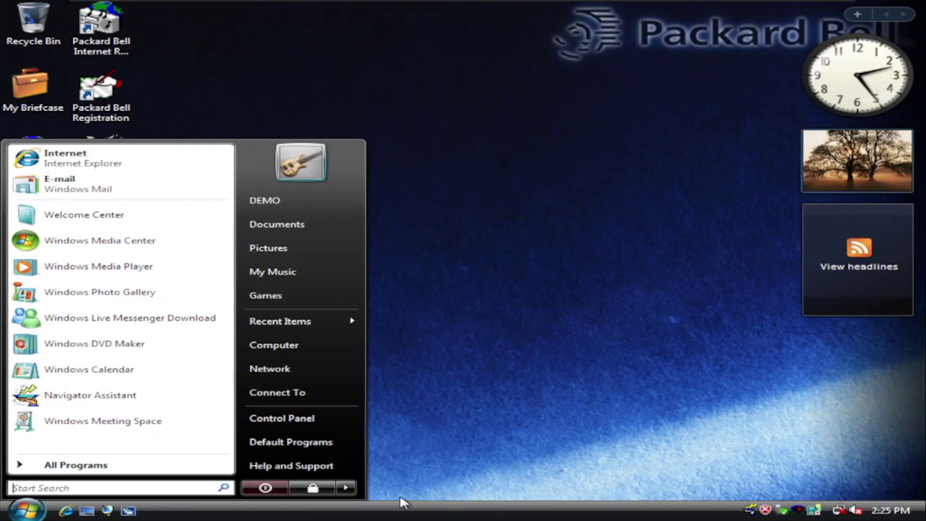
pyautogui.click(107, 510)
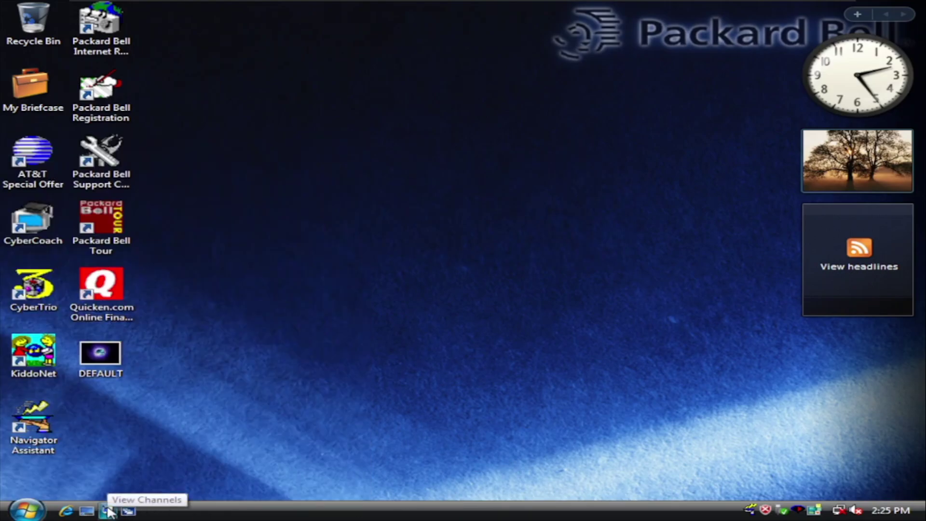
# Step: Launch Microsoft Word 97 from All Programs, then browse the program list and close the Start menu
pyautogui.click(26, 510)
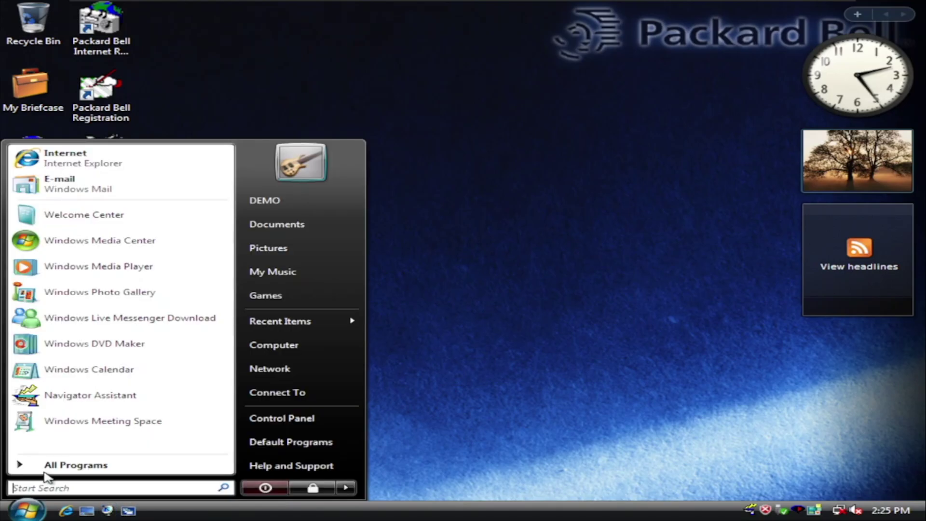
pyautogui.click(70, 464)
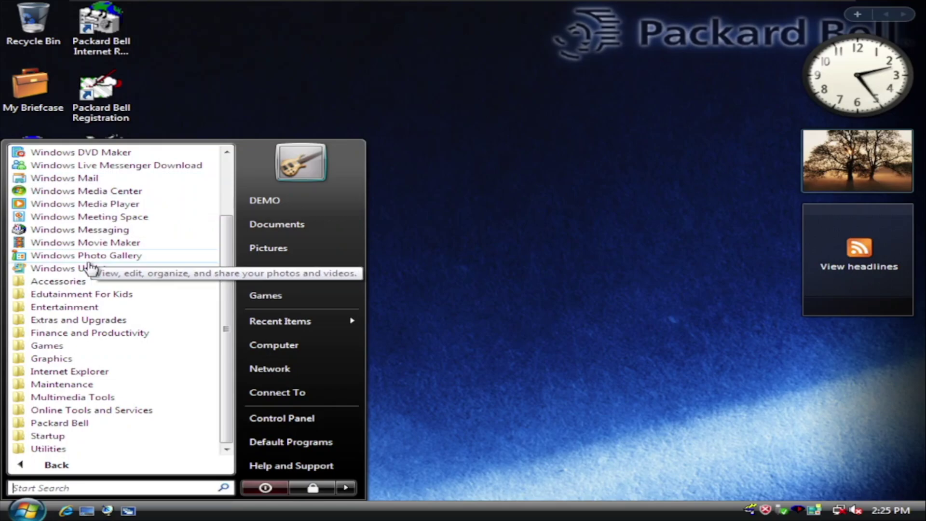
pyautogui.scroll(2, 92, 270)
pyautogui.scroll(-2, 132, 308)
pyautogui.scroll(2, 144, 268)
pyautogui.click(120, 179)
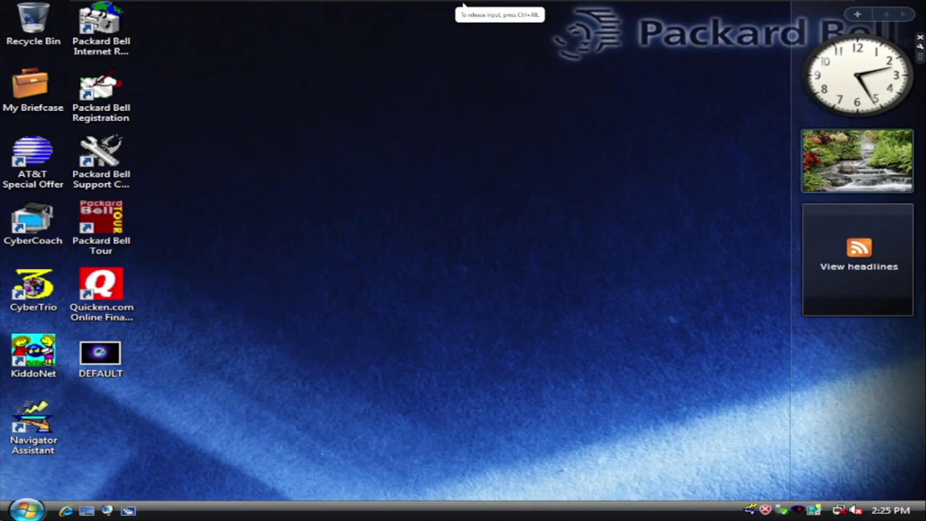
pyautogui.click(26, 510)
pyautogui.click(38, 465)
pyautogui.scroll(-2, 91, 316)
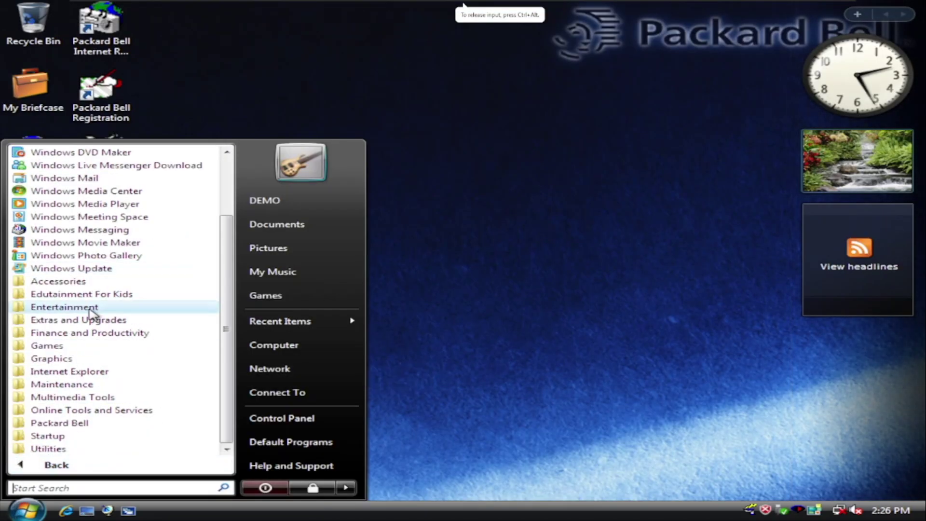
pyautogui.click(190, 51)
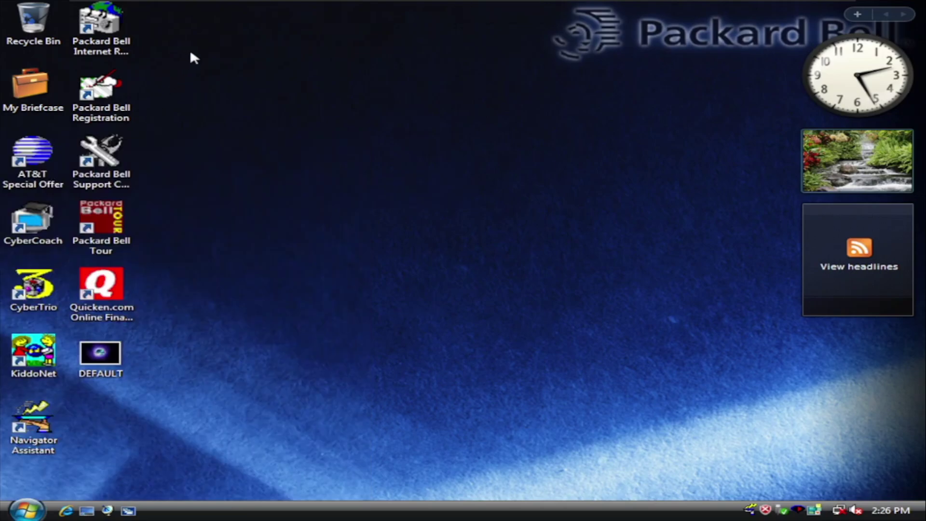
# Step: Switch to the Packard Bell Windows 7 VM in full-screen from the Workstation menu
pyautogui.moveTo(221, 4)
pyautogui.click(115, 5)
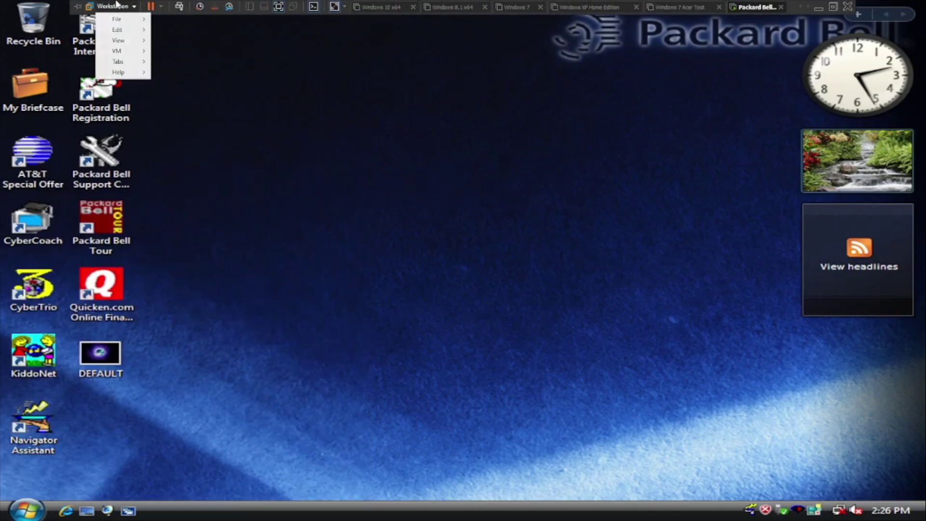
pyautogui.moveTo(128, 43)
pyautogui.moveTo(176, 61)
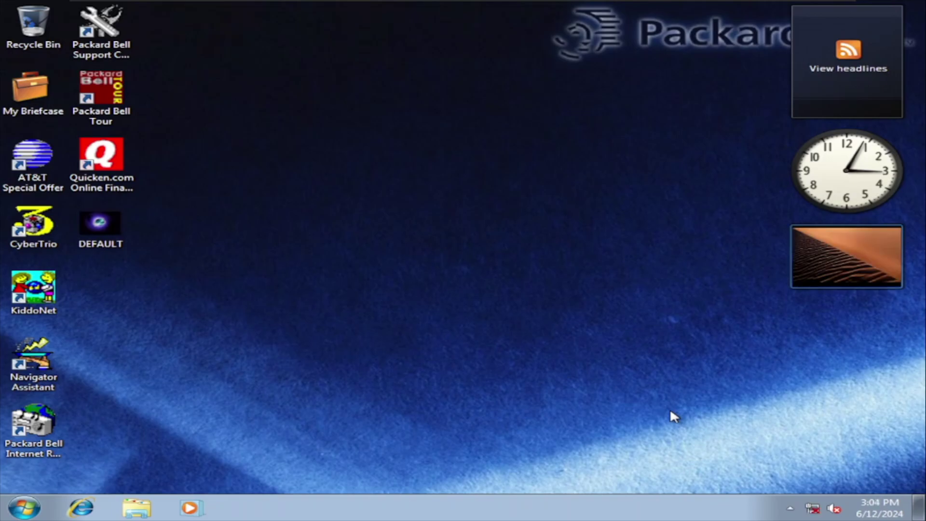
# Step: Try KiddoNet, dismissing its access-denied error, then open and close the AT&T Special Offer
pyautogui.click(3, 513)
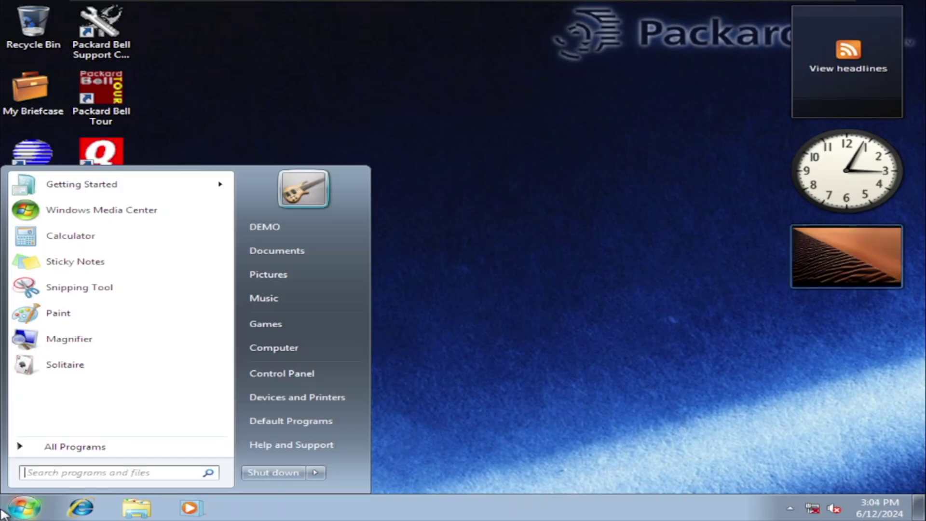
pyautogui.click(2, 511)
pyautogui.doubleClick(31, 302)
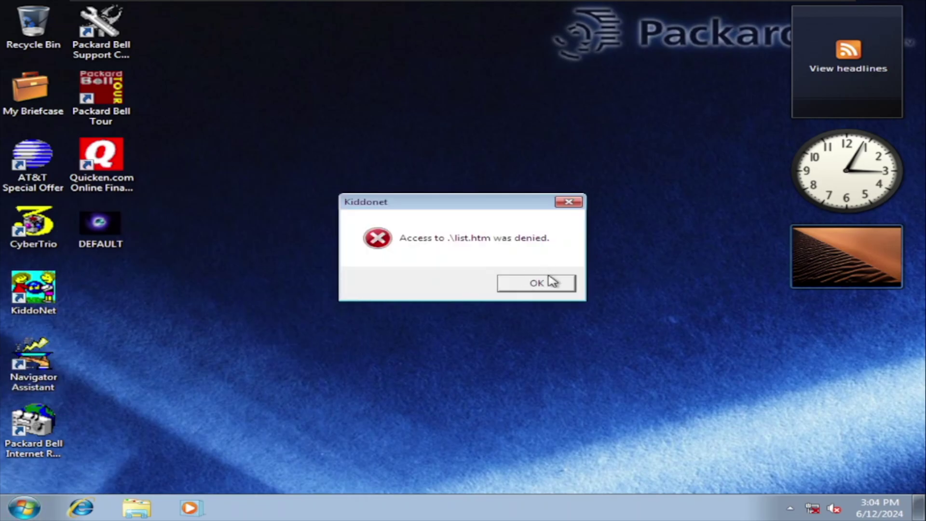
pyautogui.click(551, 283)
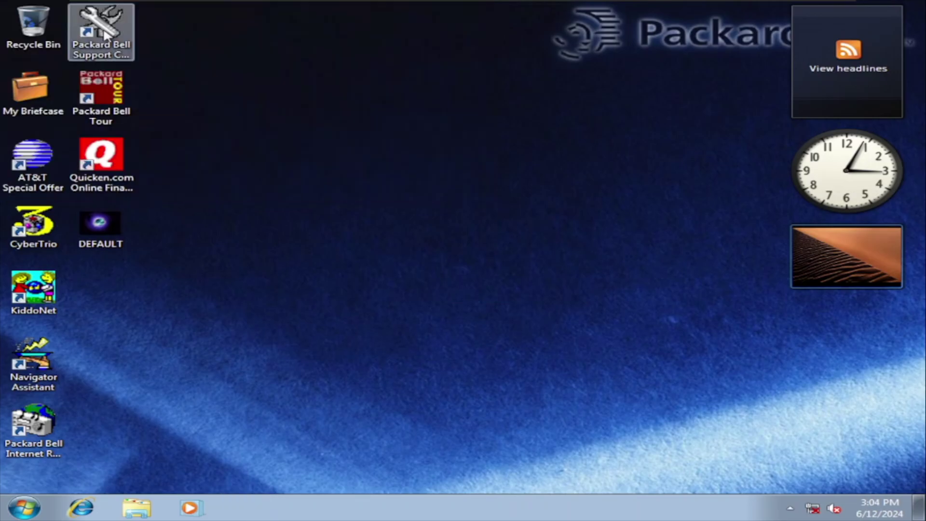
pyautogui.doubleClick(41, 159)
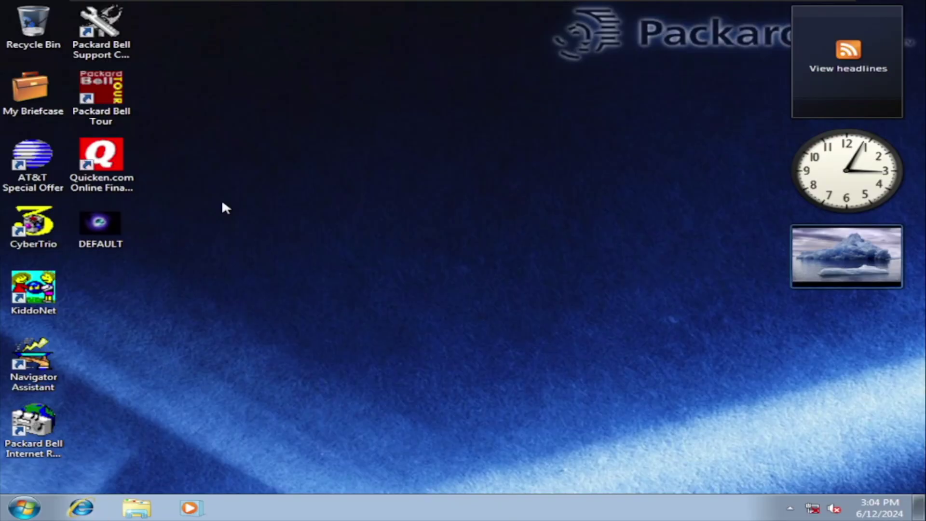
pyautogui.click(22, 501)
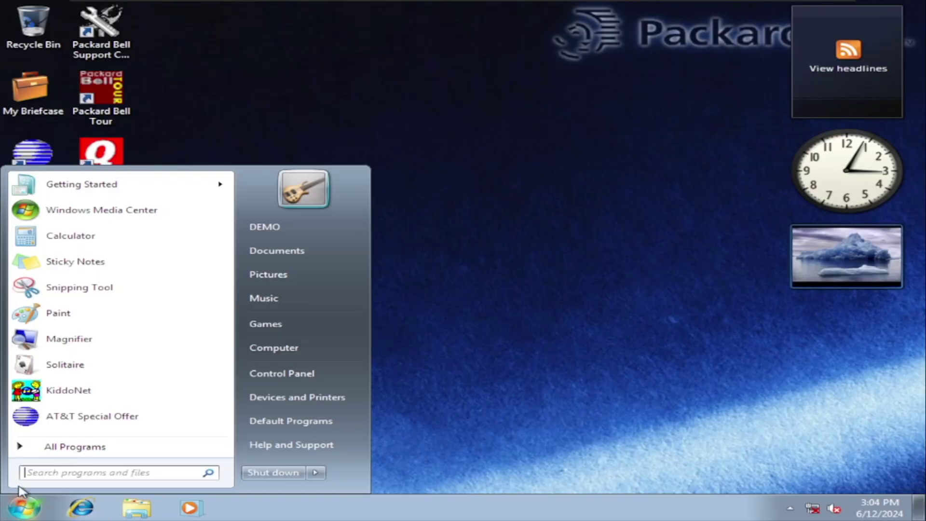
# Step: Try My Briefcase and cancel its error, run the Packard Bell Tour, and open Navigator Assistant
pyautogui.click(51, 446)
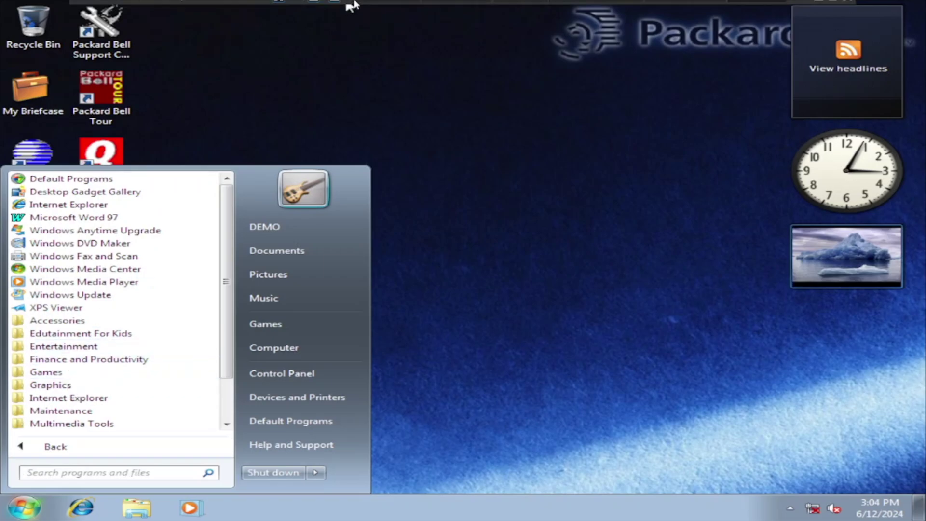
pyautogui.doubleClick(64, 102)
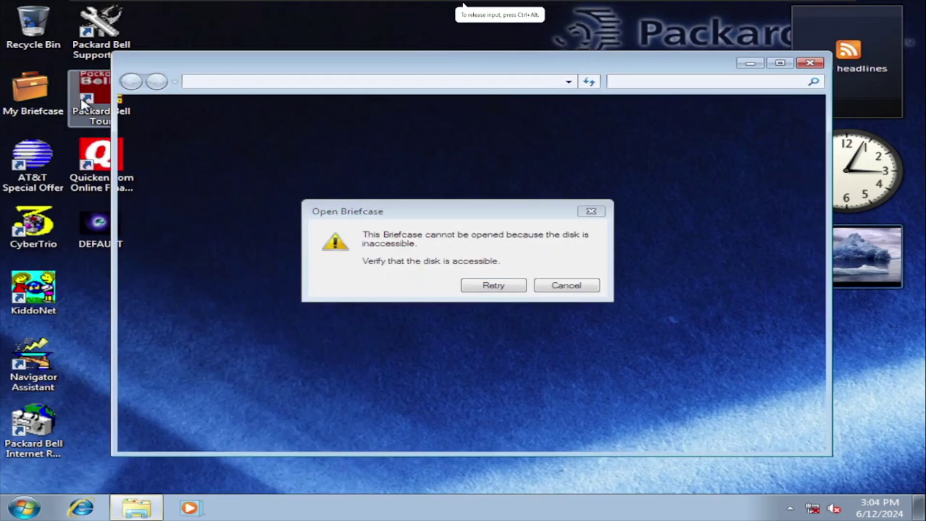
pyautogui.click(579, 288)
pyautogui.doubleClick(101, 89)
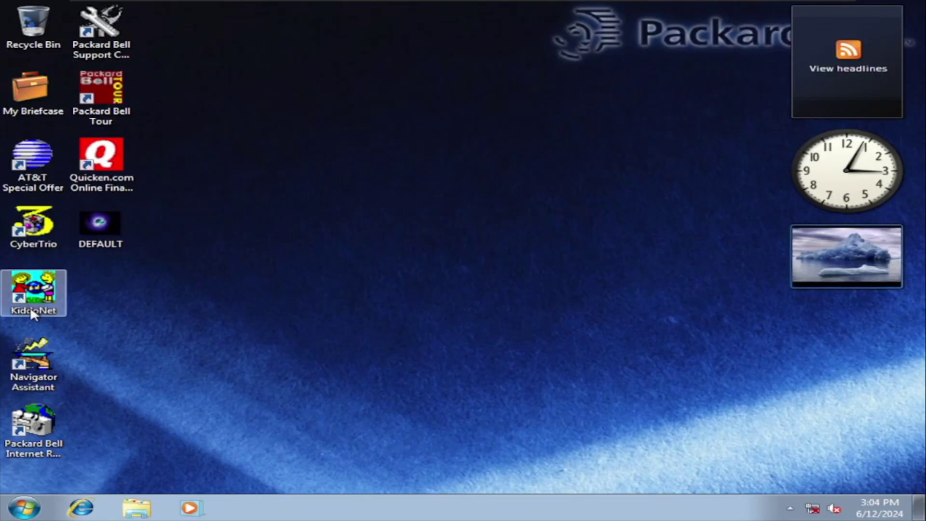
pyautogui.doubleClick(56, 385)
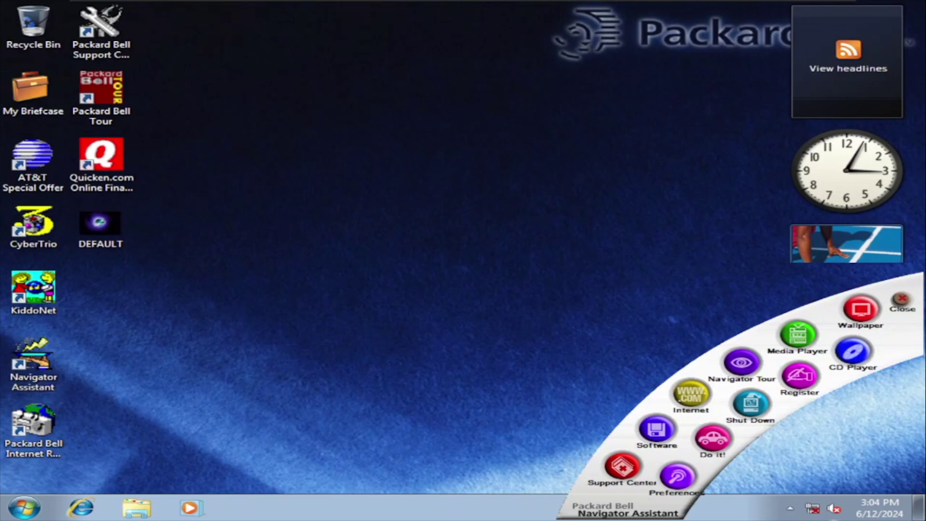
# Step: Close Navigator's Do it! window, open and close Word 97, then open and close Computer
pyautogui.click(729, 449)
pyautogui.hotkey('alt', 'F4')
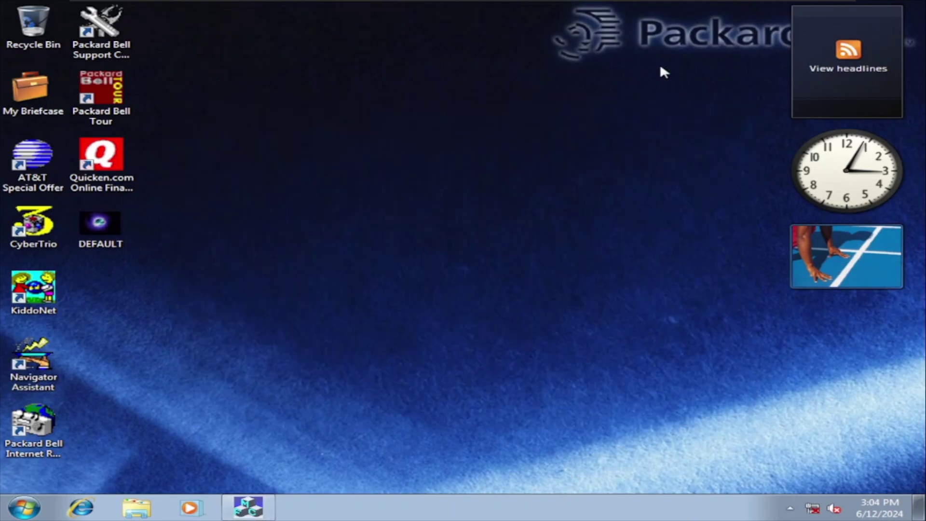
pyautogui.click(28, 515)
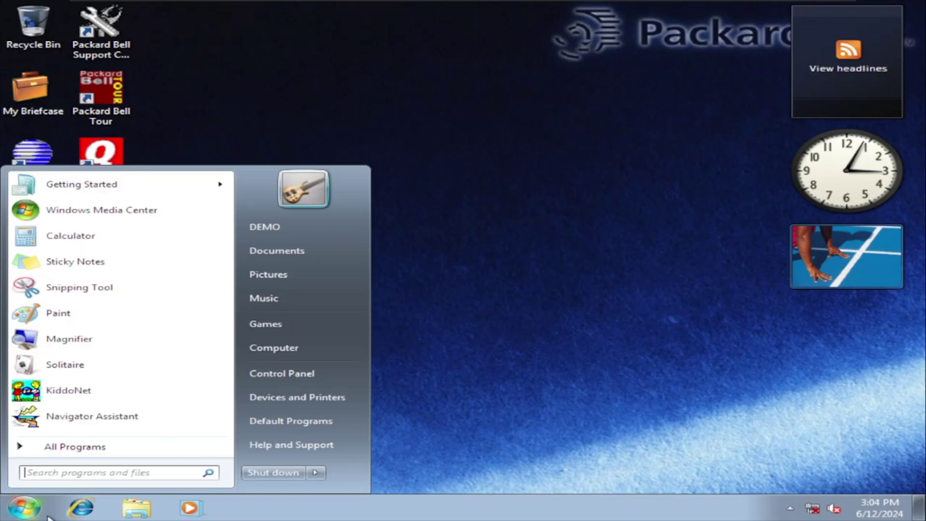
pyautogui.click(48, 451)
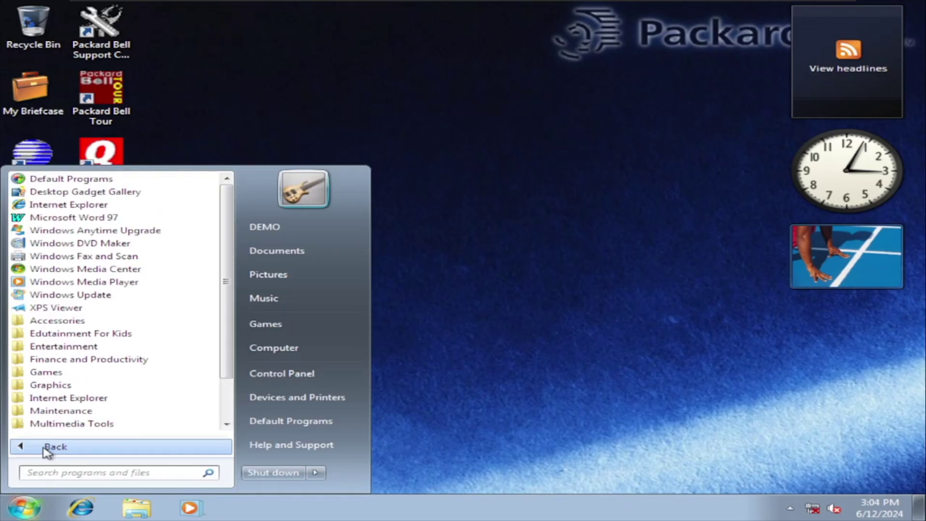
pyautogui.click(48, 218)
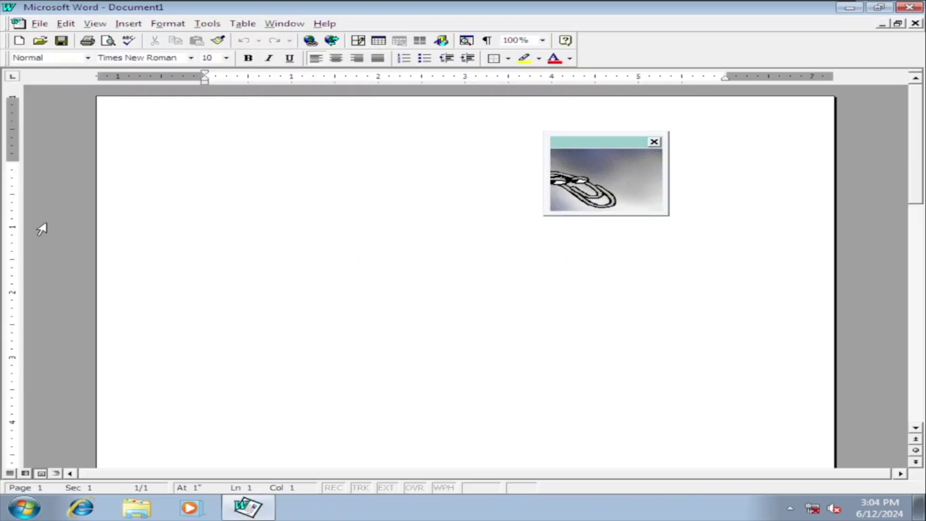
pyautogui.click(910, 6)
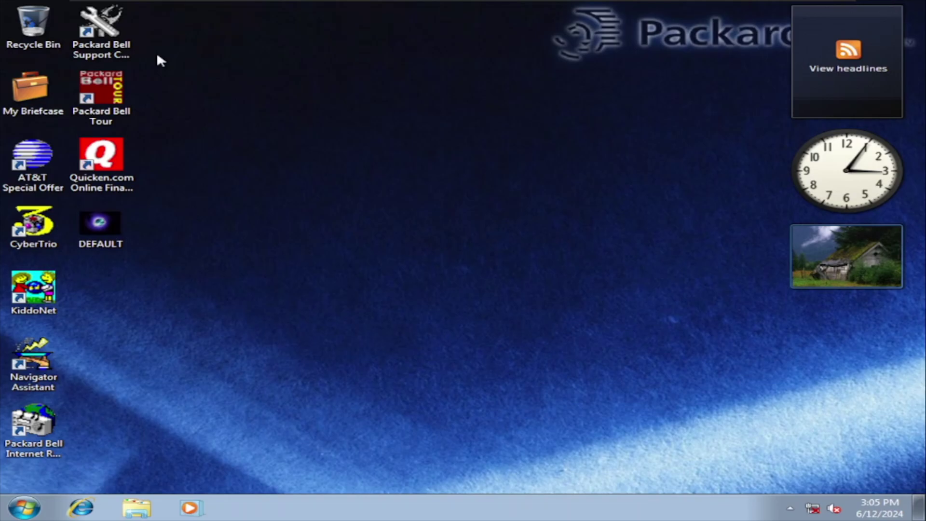
pyautogui.press('super+e')
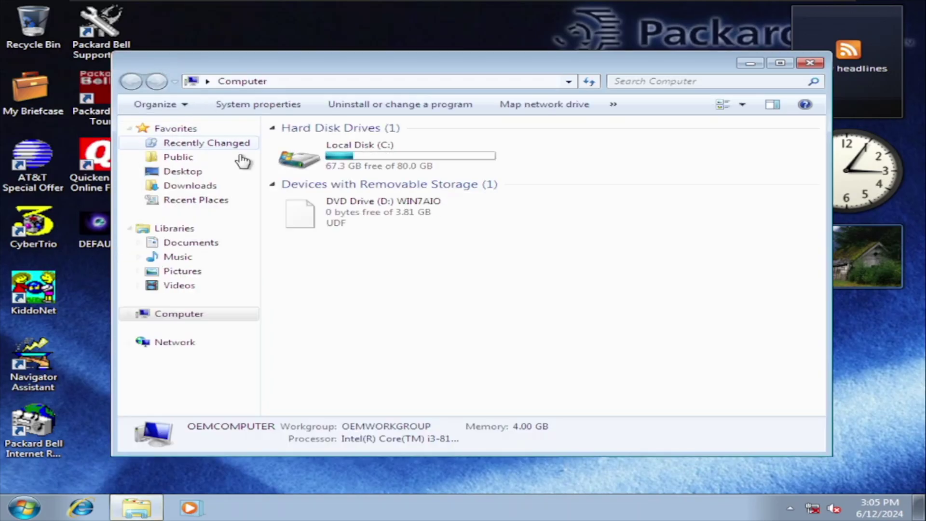
pyautogui.hotkey('alt', 'F4')
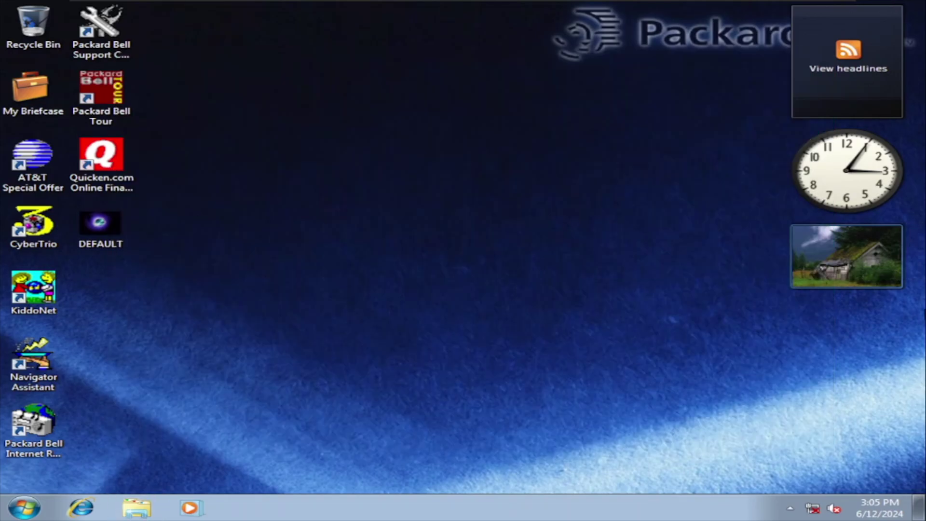
# Step: Mount the Windows 10 21h1 ISO from Removable Devices and launch setup.exe
pyautogui.click(112, 6)
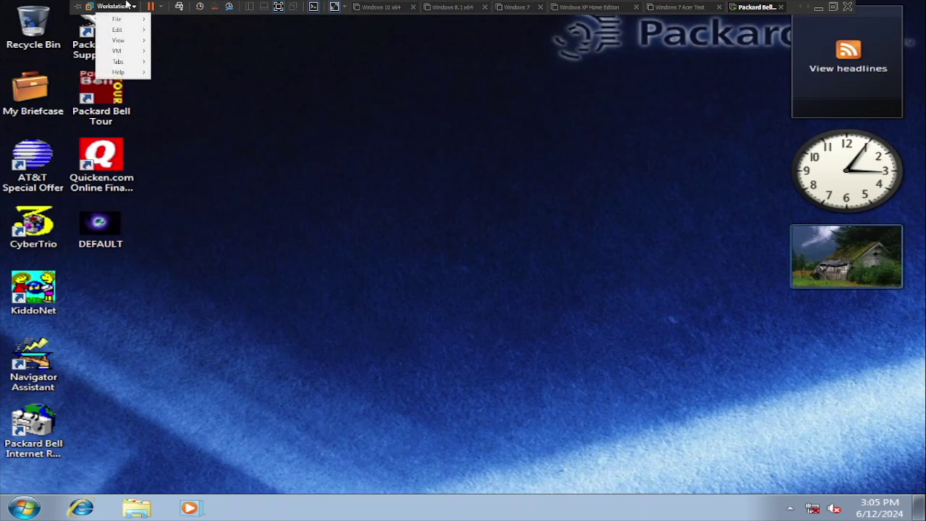
pyautogui.moveTo(116, 41)
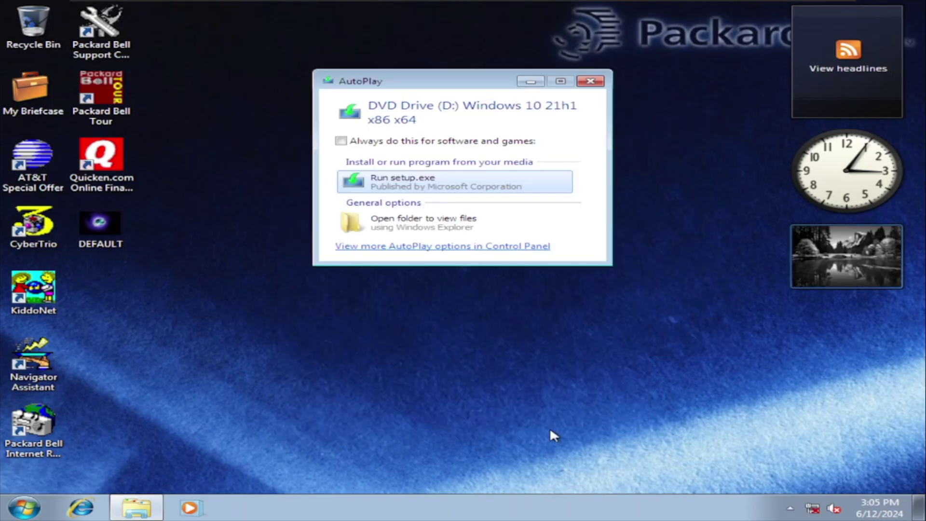
pyautogui.click(434, 182)
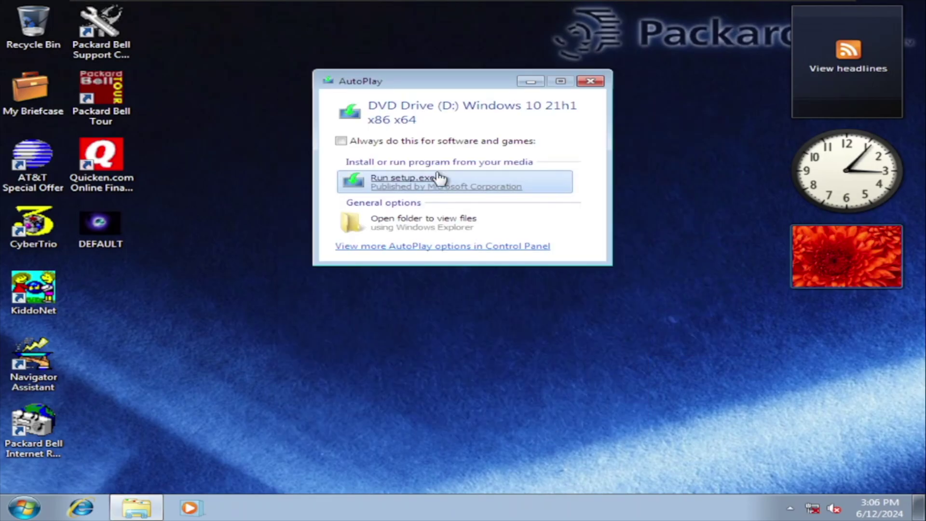
pyautogui.press('Return')
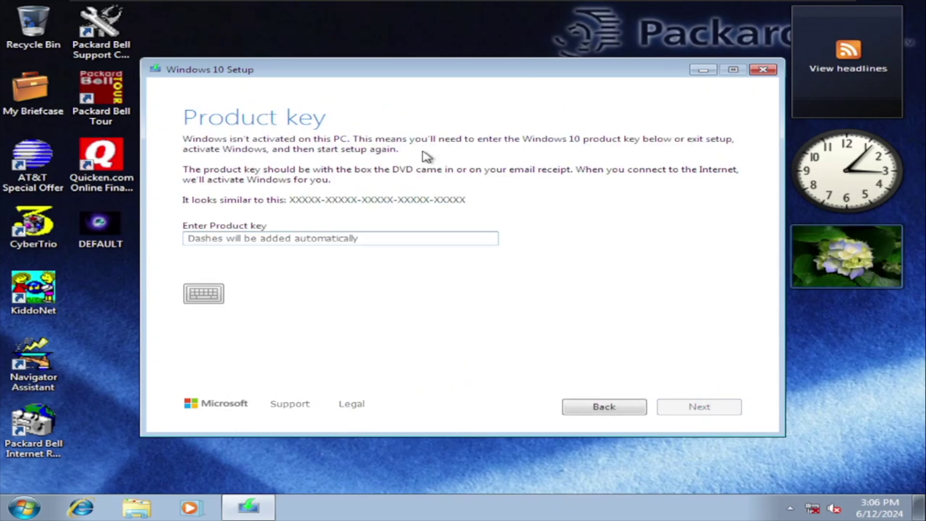
# Step: Enter the product key, start the install, then dismiss the 0xC1900101 - 0x30018 failure message
pyautogui.write('VK7JG-NPHTM-C97JM-9MPGT-3V66T')
pyautogui.click(672, 411)
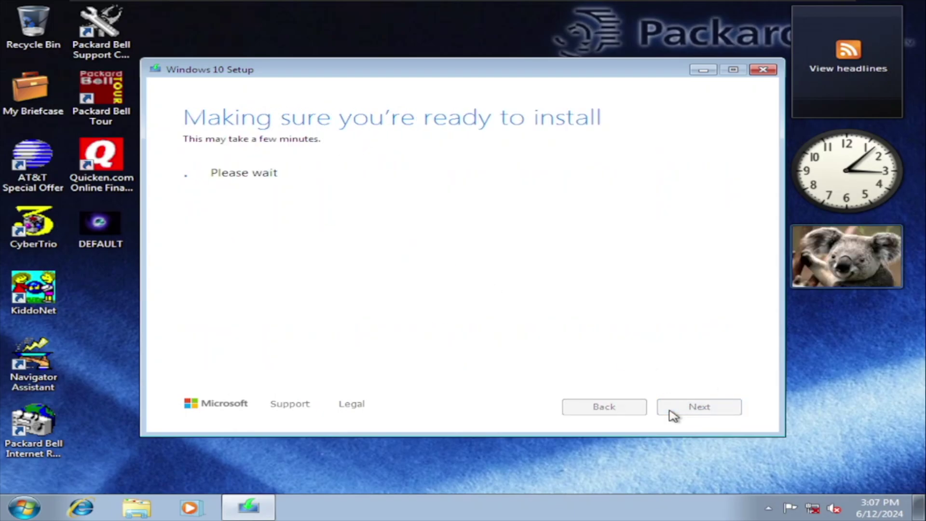
pyautogui.click(673, 413)
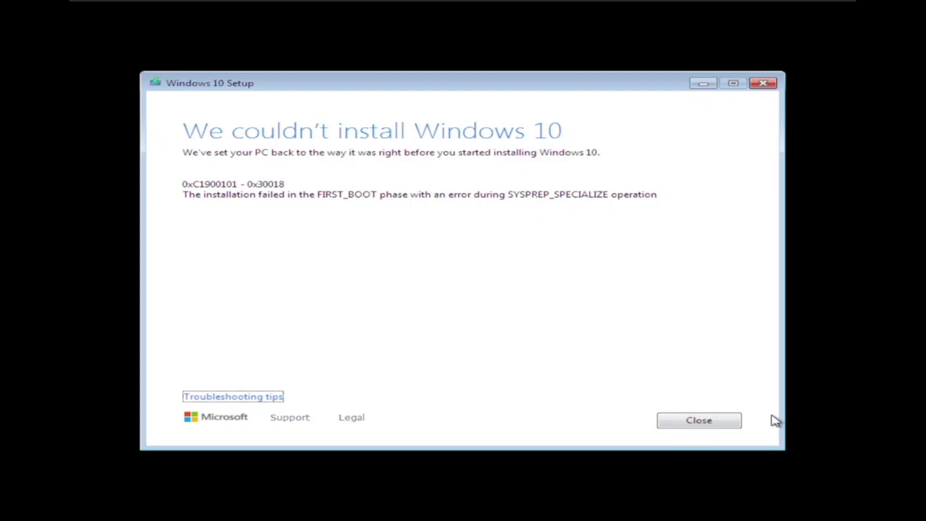
pyautogui.click(707, 420)
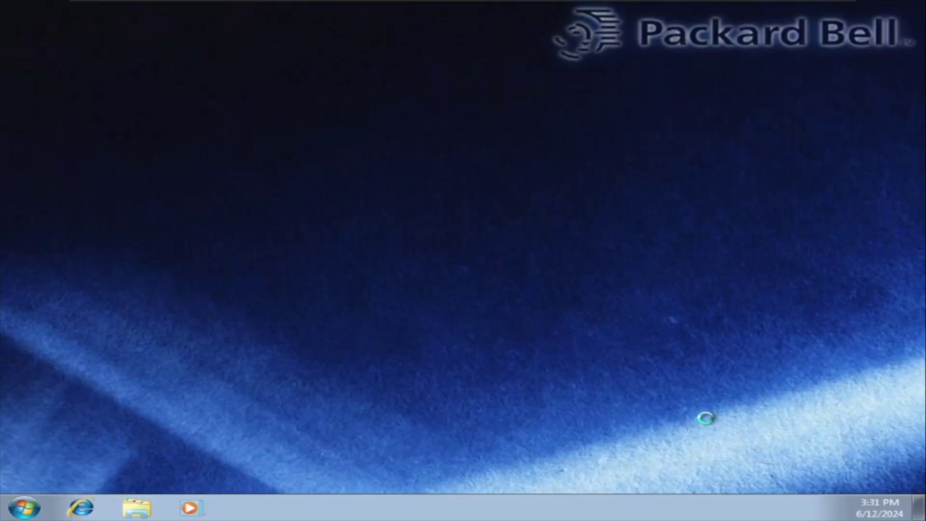